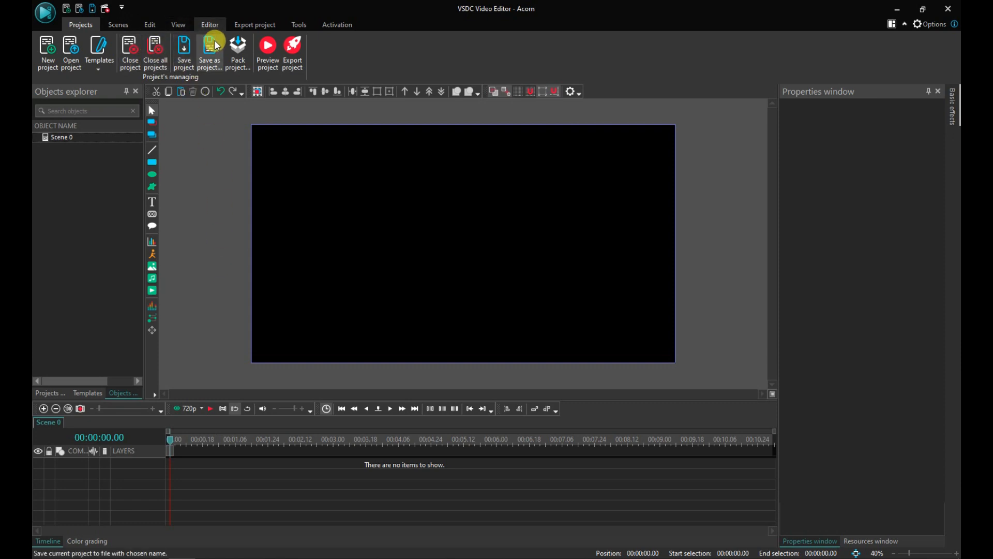
# Step: Add the AcornUnedited_2 video to the scene's timeline
pyautogui.click(215, 26)
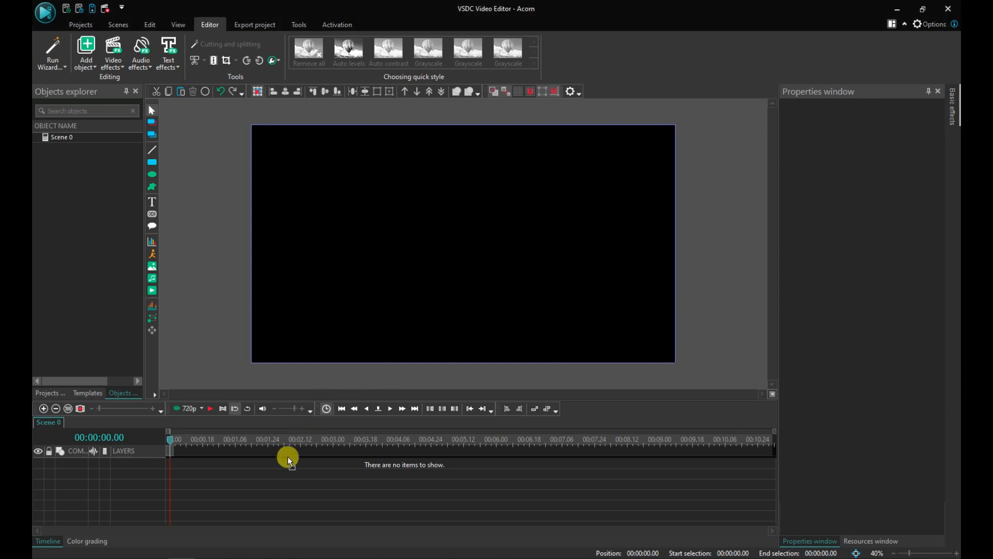
pyautogui.moveTo(282, 466); pyautogui.dragTo(282, 466)
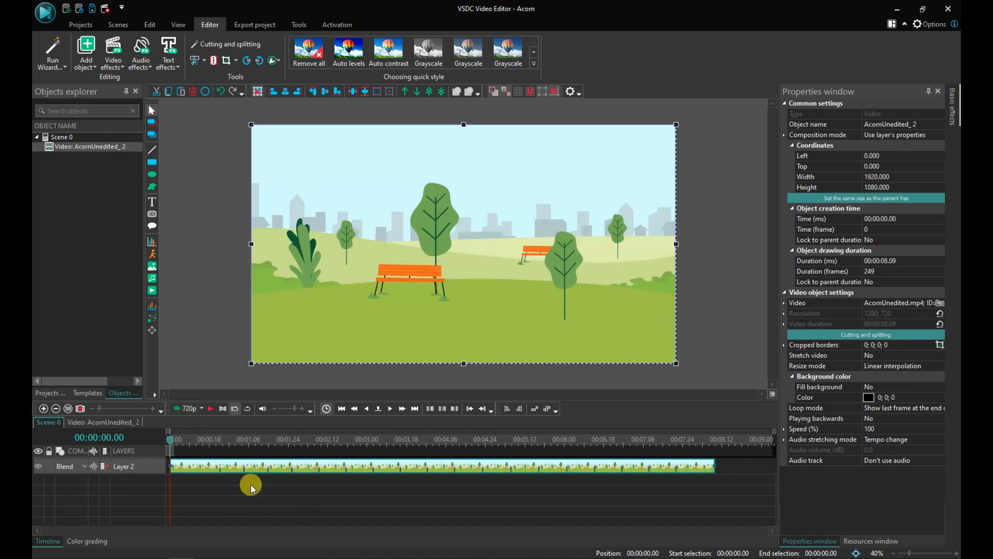
# Step: Scrub the cursor through the first seconds of the video and back to the start
pyautogui.click(209, 558)
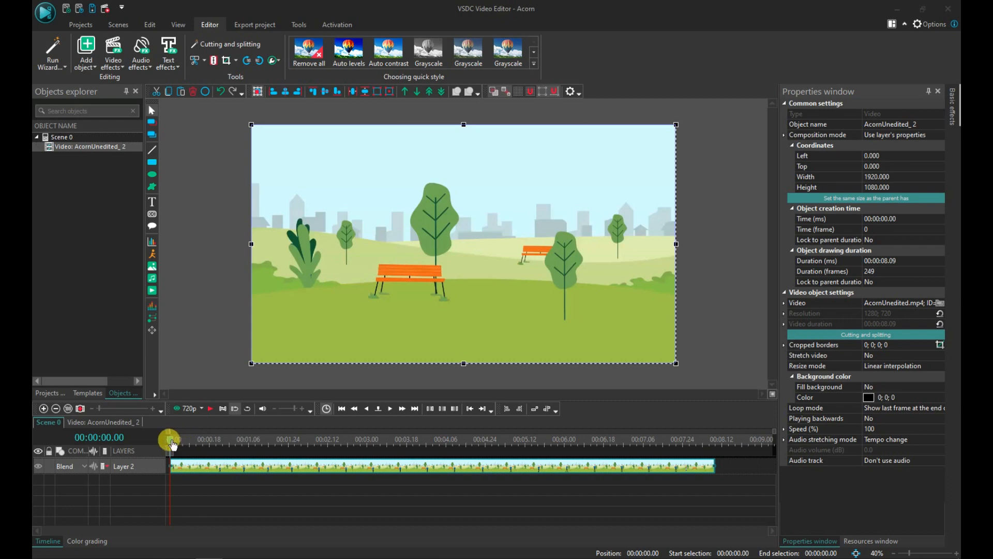
pyautogui.moveTo(173, 445); pyautogui.dragTo(245, 446)
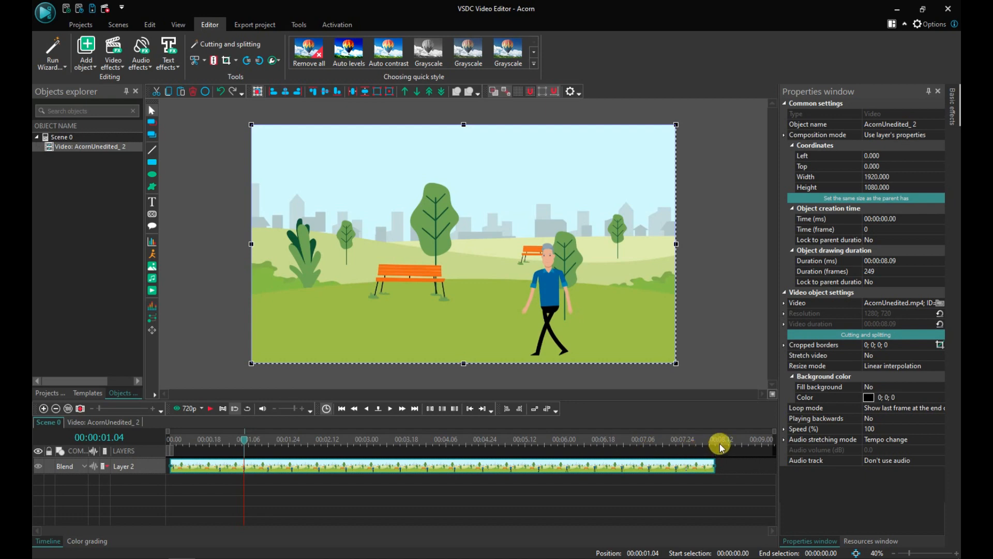
pyautogui.moveTo(394, 472)
pyautogui.moveTo(242, 438); pyautogui.dragTo(250, 440)
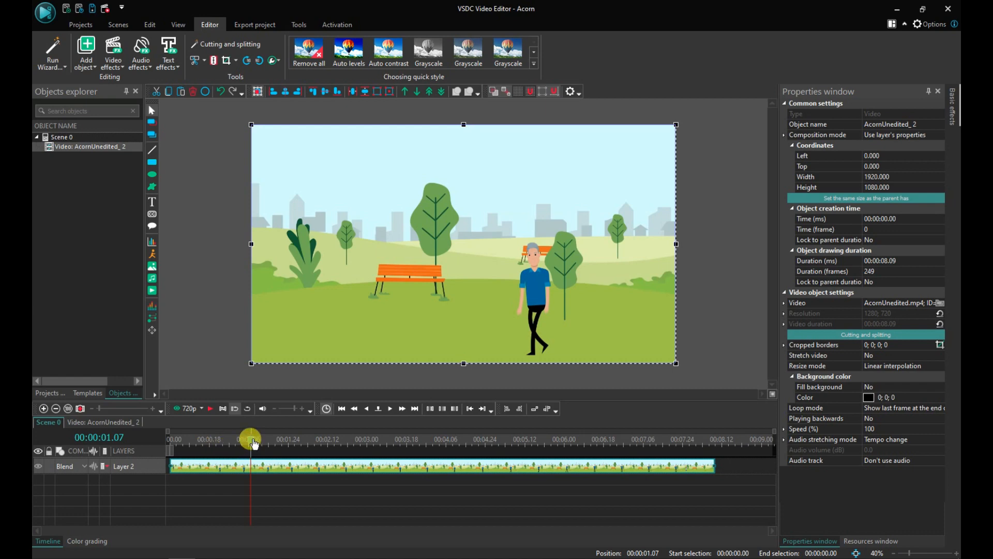
pyautogui.moveTo(254, 444); pyautogui.dragTo(307, 459)
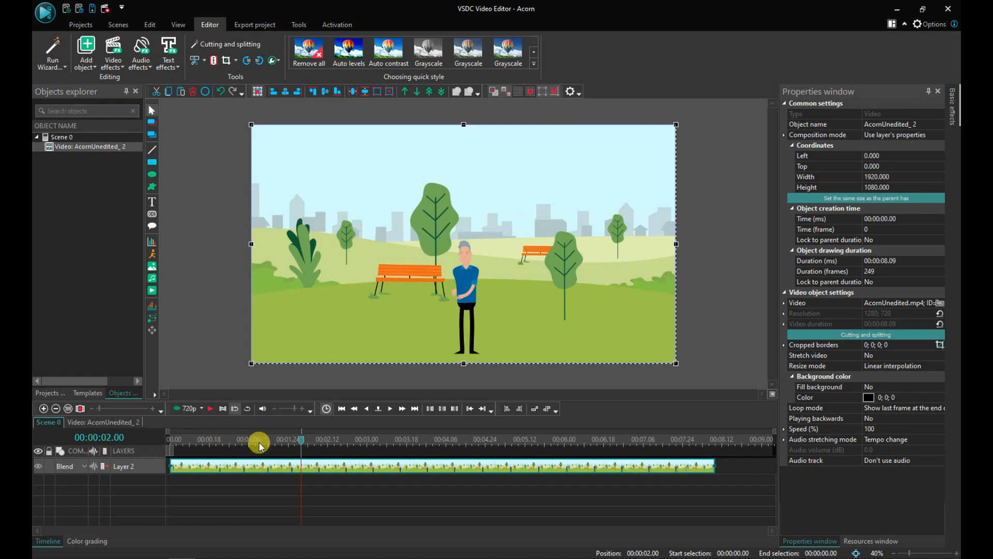
pyautogui.moveTo(299, 437); pyautogui.dragTo(171, 434)
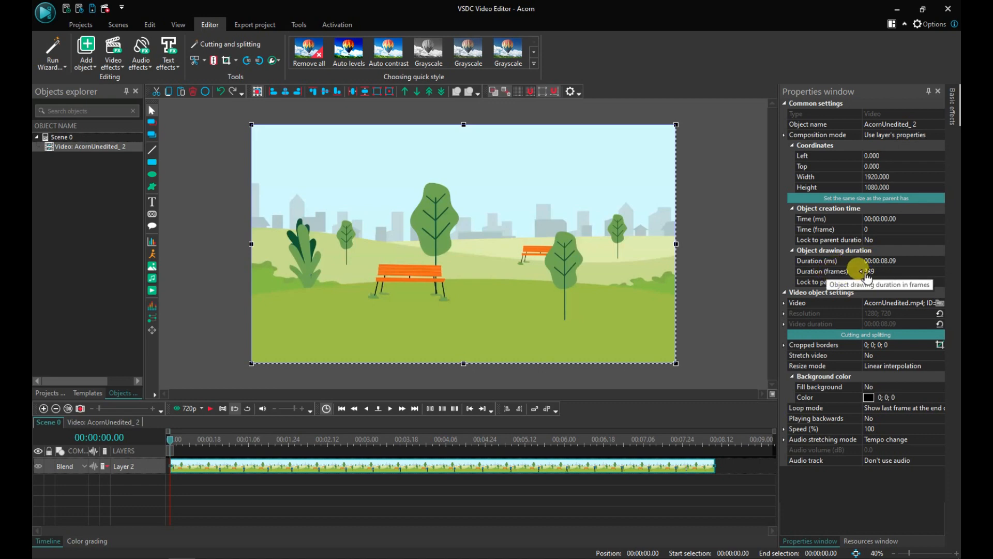
# Step: Shift the video clip slightly later on the timeline, then move it back to the beginning
pyautogui.click(892, 271)
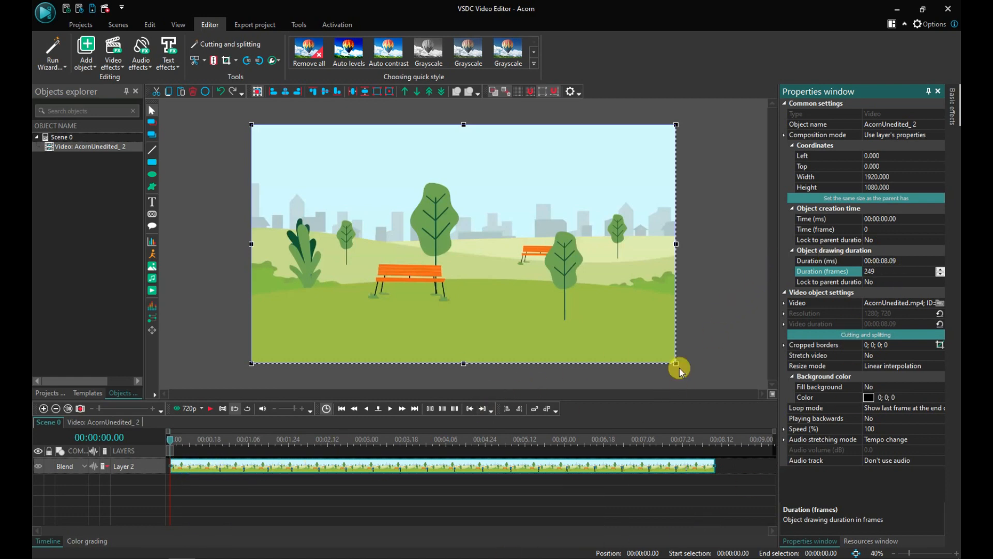
pyautogui.moveTo(302, 467); pyautogui.dragTo(326, 470)
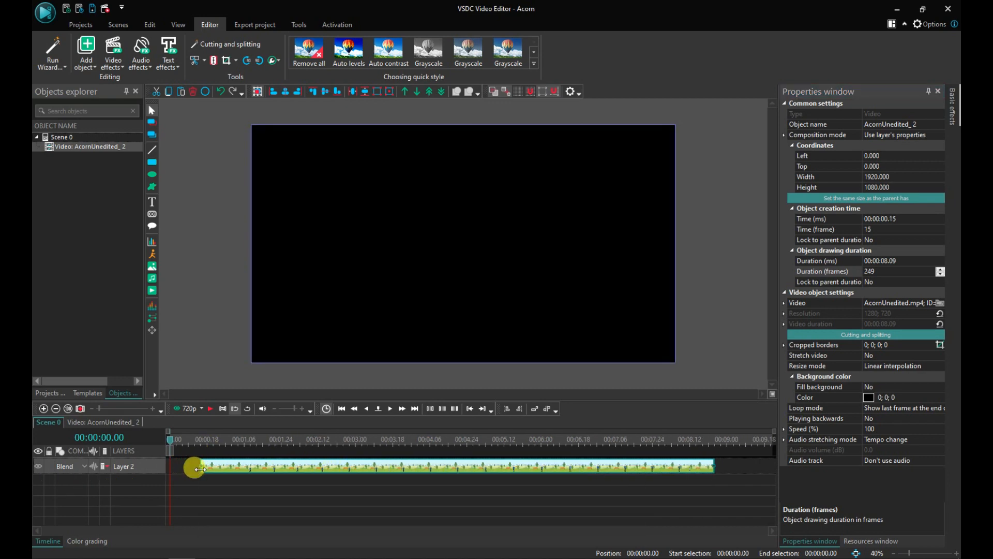
pyautogui.click(201, 440)
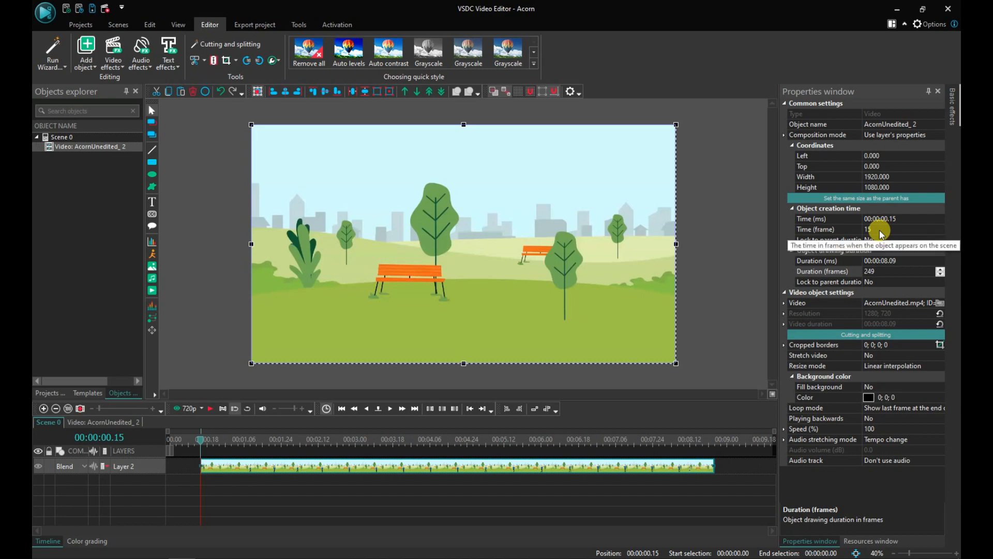
pyautogui.moveTo(204, 444); pyautogui.dragTo(163, 439)
pyautogui.moveTo(245, 472); pyautogui.dragTo(215, 468)
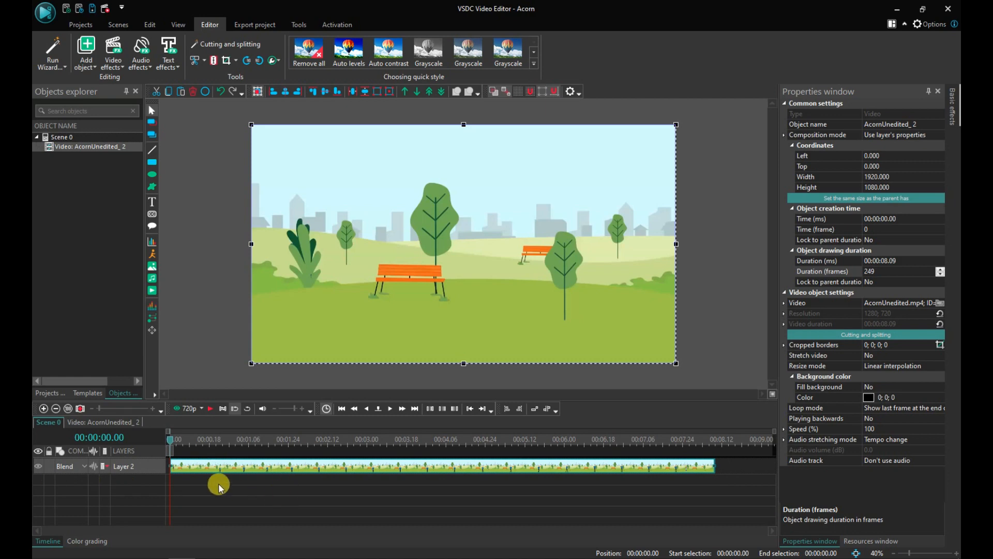
# Step: Preview the scene at 1080p quality in a separate preview window, then close it
pyautogui.moveTo(197, 472)
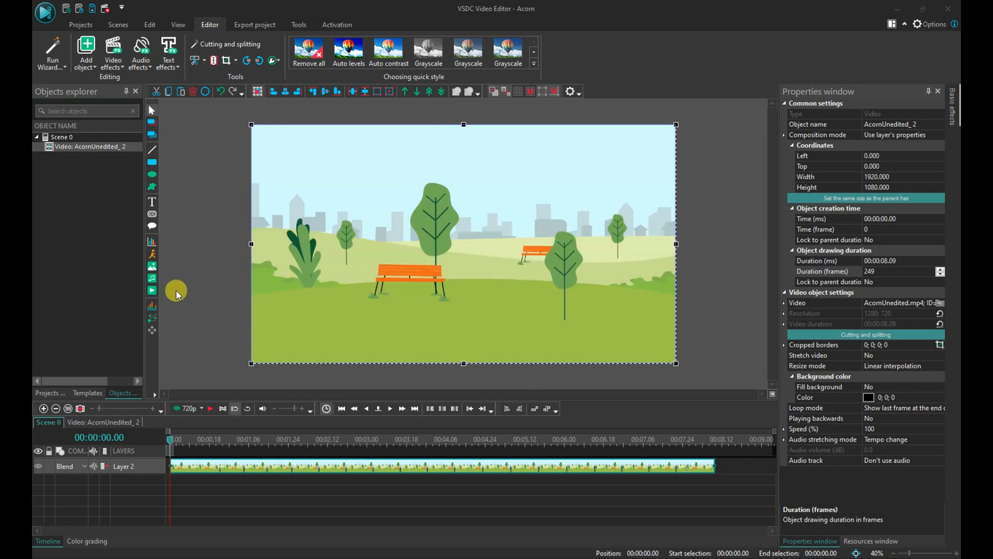
pyautogui.moveTo(34, 395)
pyautogui.mouseDown()
pyautogui.moveTo(77, 418)
pyautogui.moveTo(578, 427)
pyautogui.mouseUp()
pyautogui.click(201, 410)
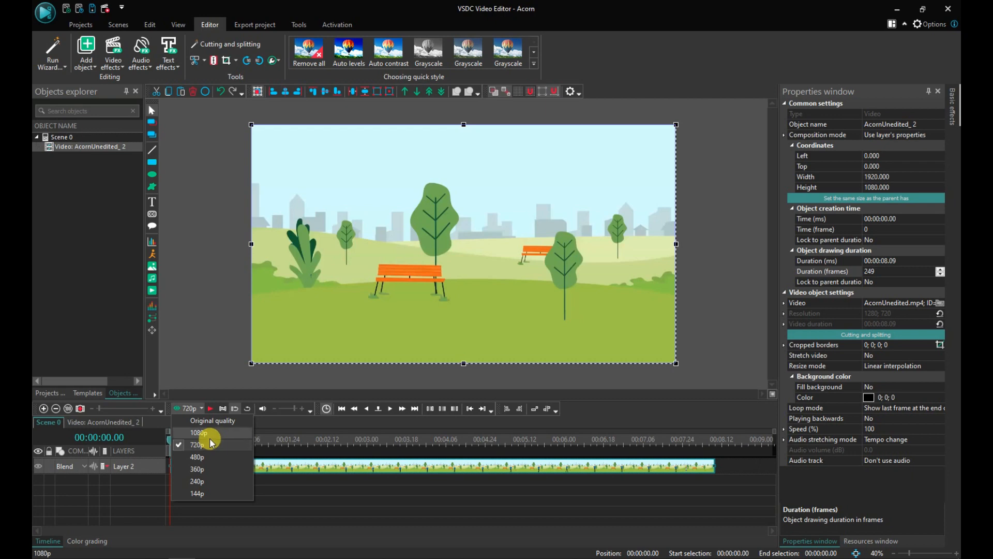
pyautogui.click(210, 433)
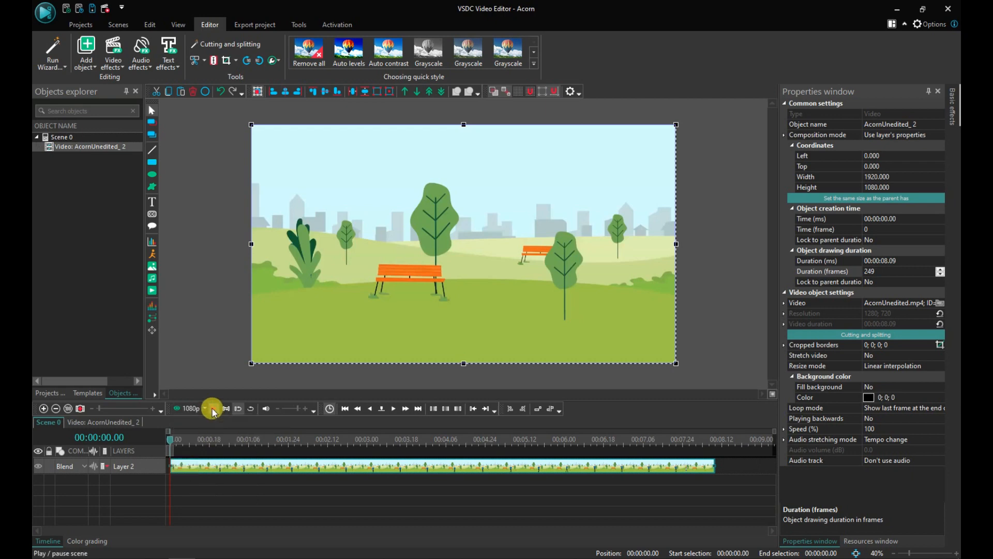
pyautogui.click(182, 411)
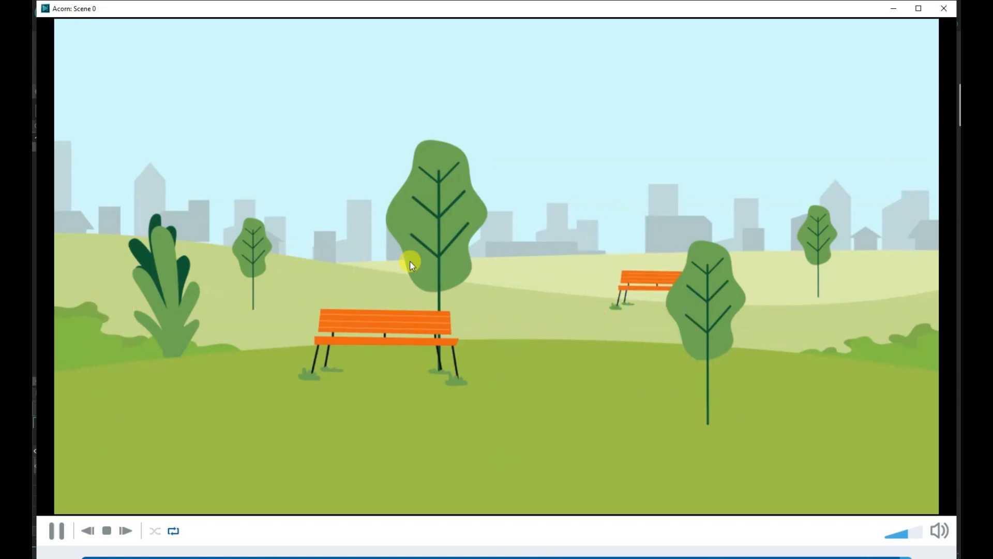
pyautogui.click(945, 9)
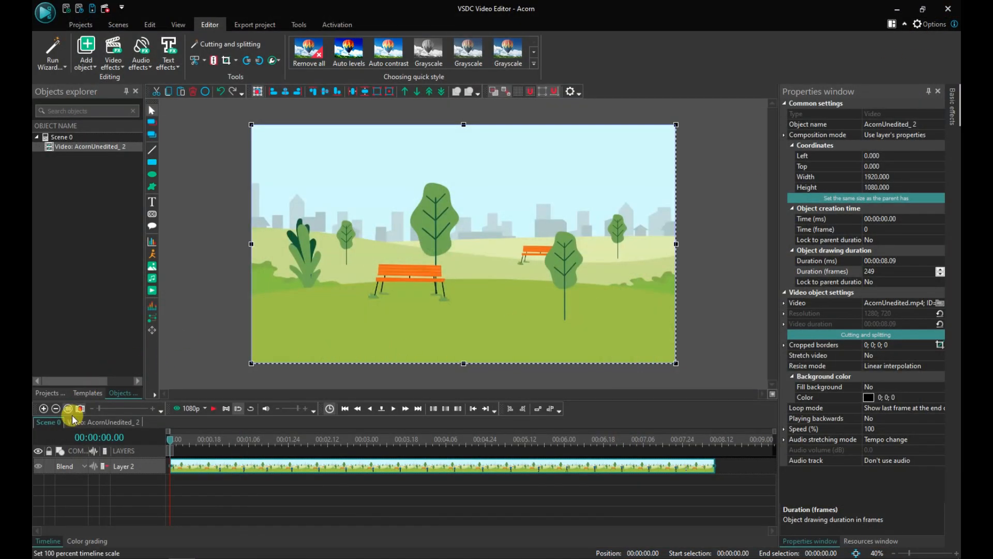
# Step: Set the preview quality back to 720p and deselect the video
pyautogui.click(203, 409)
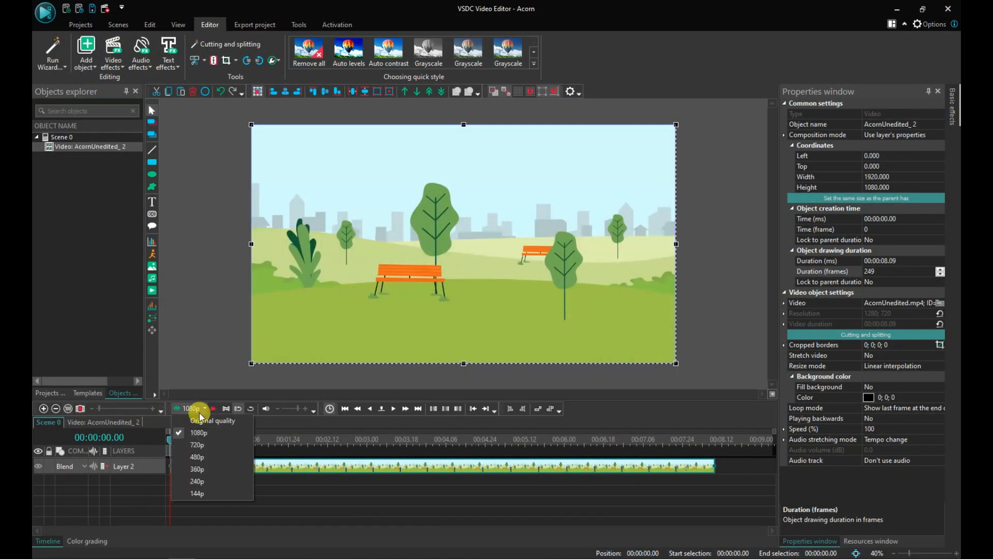
pyautogui.click(197, 443)
pyautogui.click(212, 334)
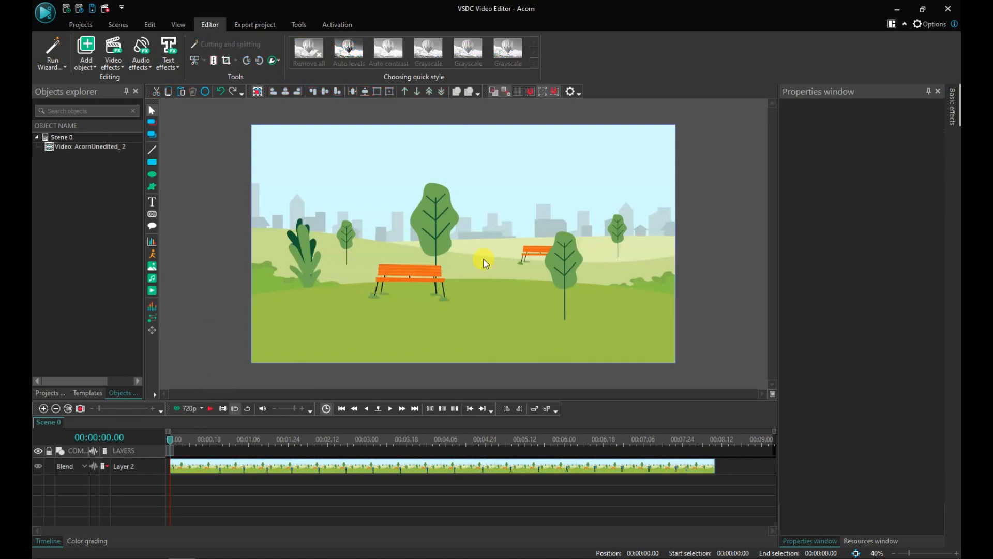
# Step: Play the scene and scrub the cursor through the first four seconds of the video
pyautogui.click(211, 409)
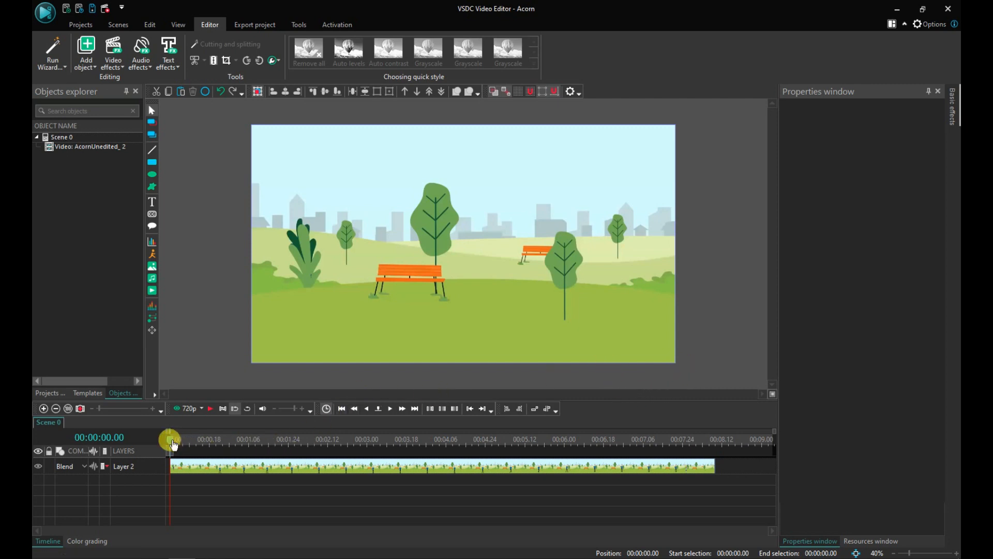
pyautogui.moveTo(172, 443); pyautogui.dragTo(293, 448)
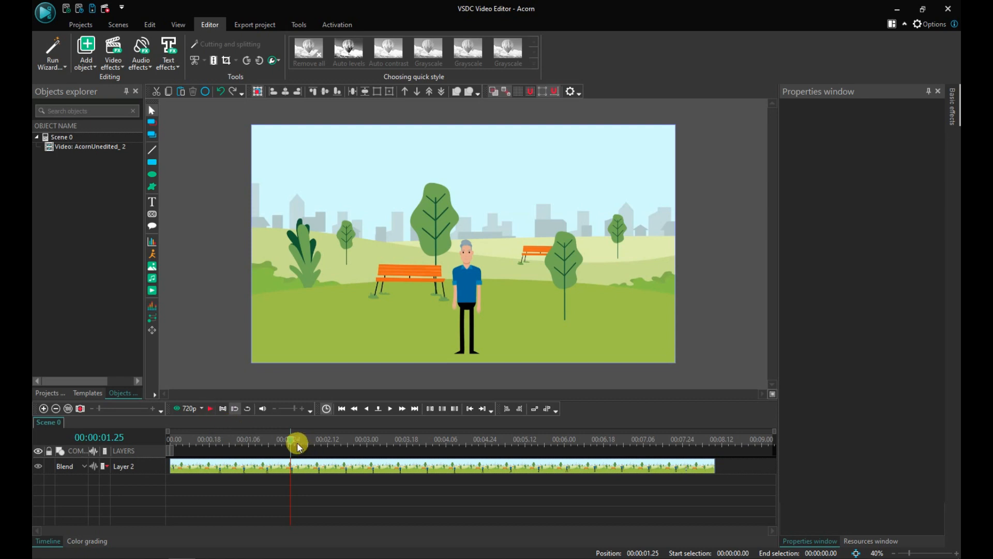
pyautogui.moveTo(293, 445); pyautogui.dragTo(387, 443)
pyautogui.click(390, 441)
pyautogui.moveTo(391, 443); pyautogui.dragTo(432, 442)
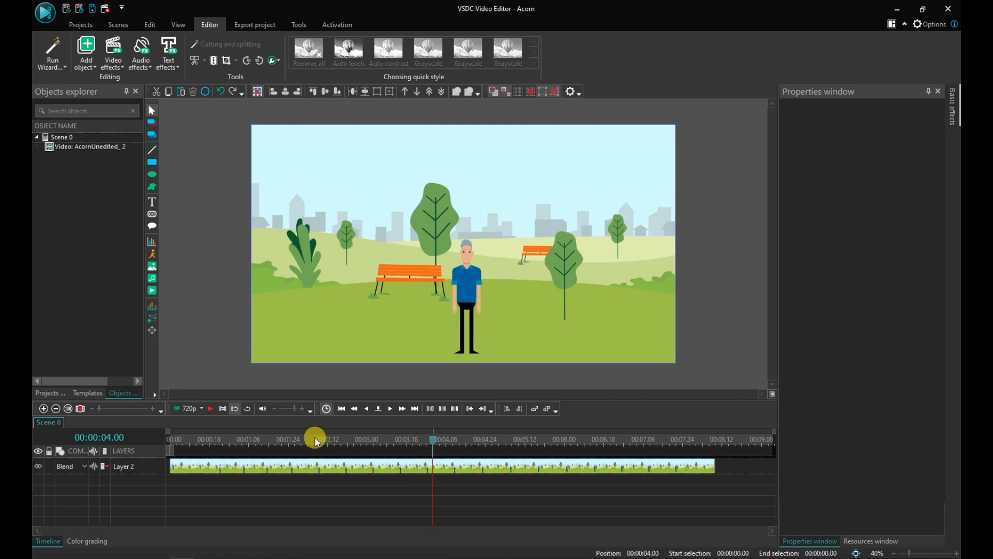
pyautogui.click(222, 409)
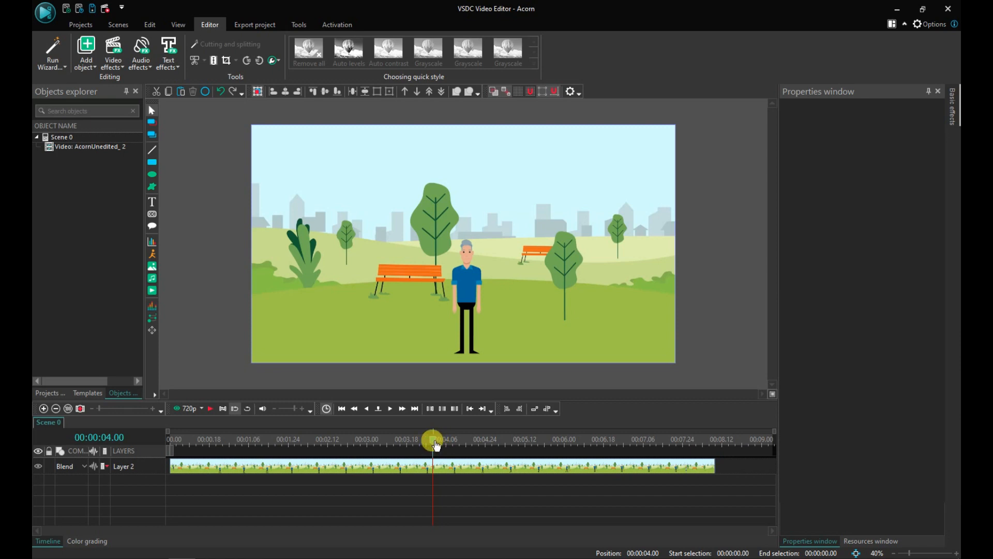
pyautogui.click(235, 410)
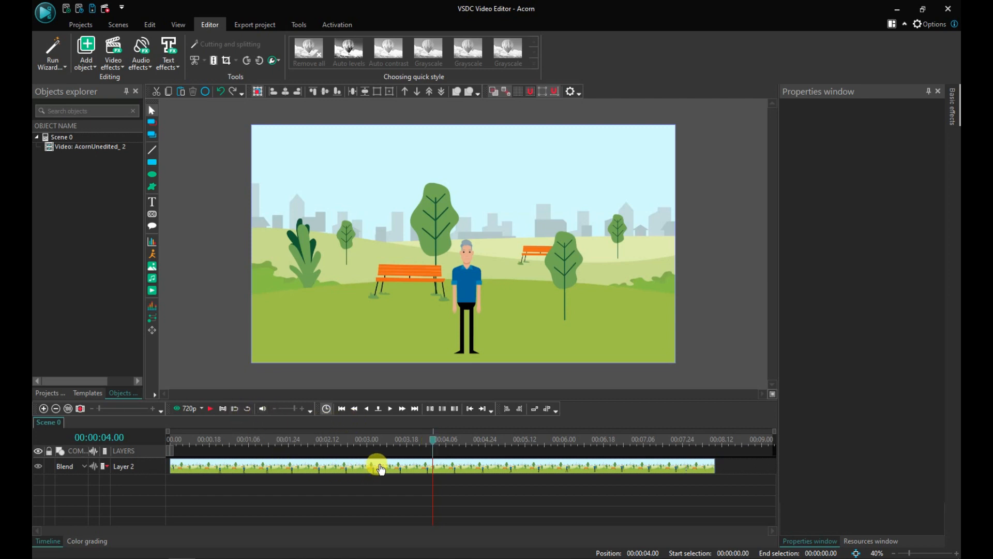
# Step: Play the video to its end and return the cursor to the start
pyautogui.click(211, 408)
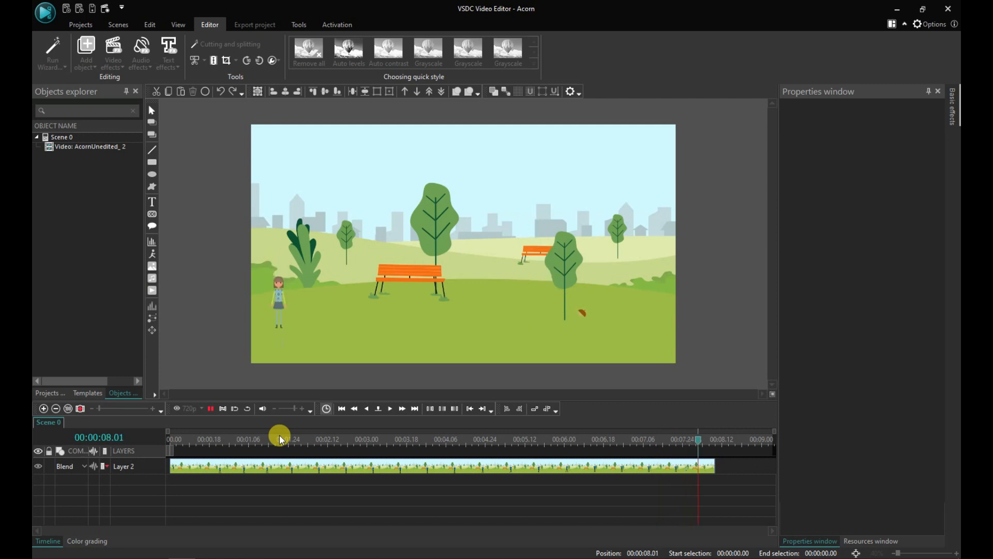
pyautogui.click(237, 408)
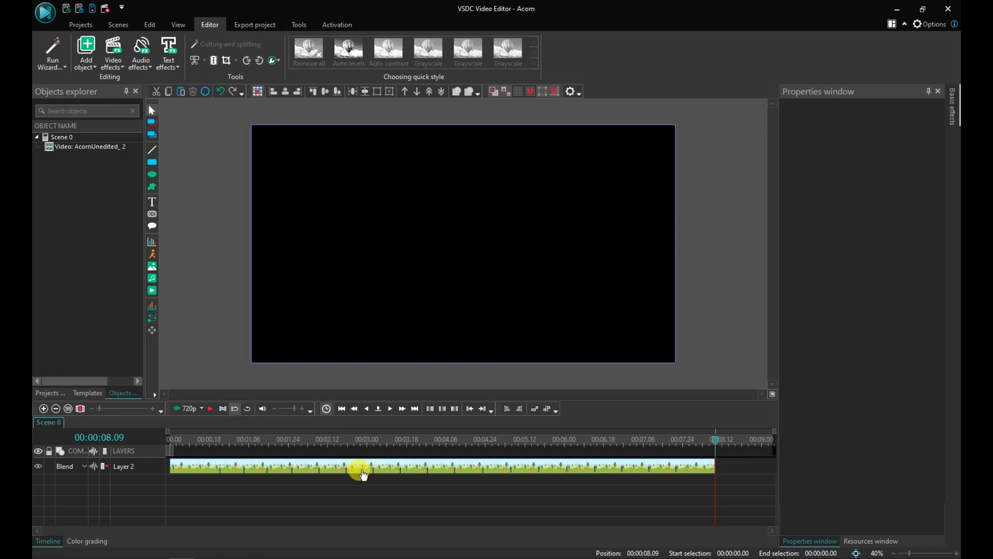
pyautogui.moveTo(722, 444); pyautogui.dragTo(148, 411)
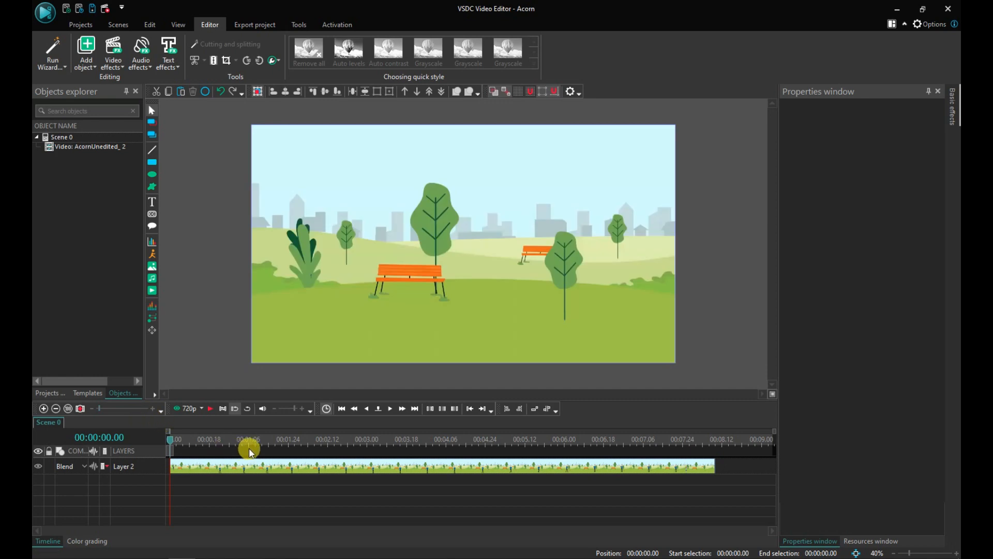
pyautogui.click(235, 409)
# Step: Scrub the cursor around the two-second mark and back to the start of the timeline
pyautogui.moveTo(166, 437); pyautogui.dragTo(296, 450)
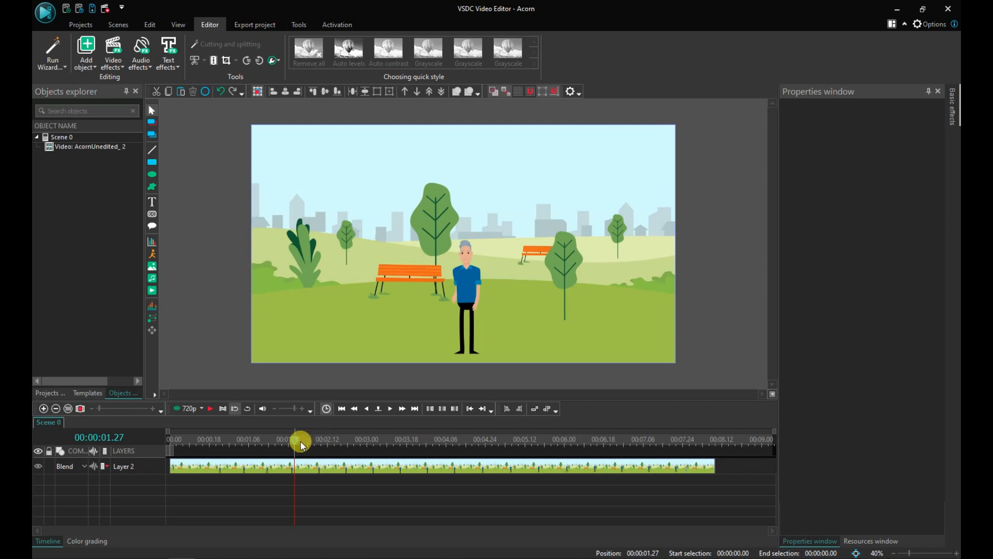
pyautogui.moveTo(299, 440); pyautogui.dragTo(309, 442)
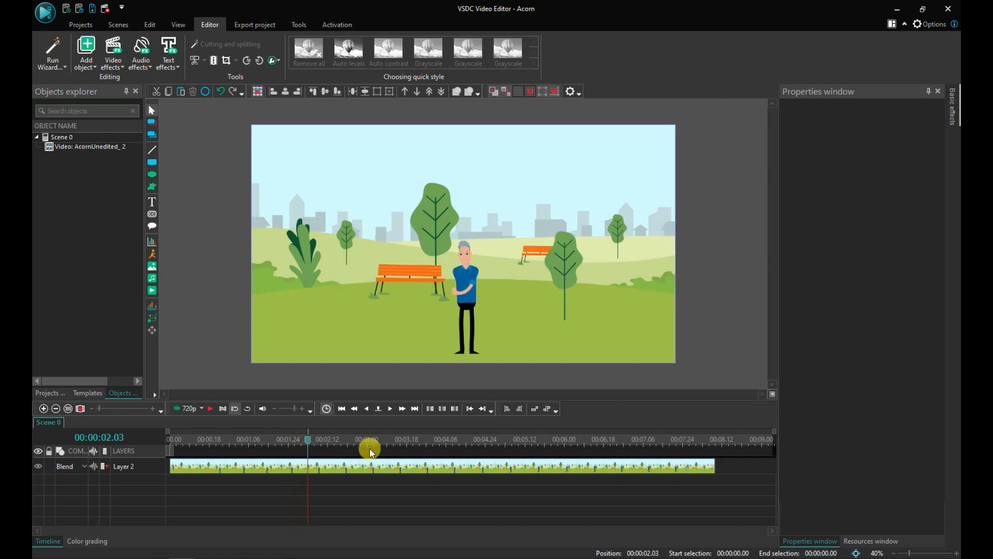
pyautogui.moveTo(309, 438)
pyautogui.mouseDown()
pyautogui.moveTo(357, 446)
pyautogui.moveTo(314, 442)
pyautogui.mouseUp()
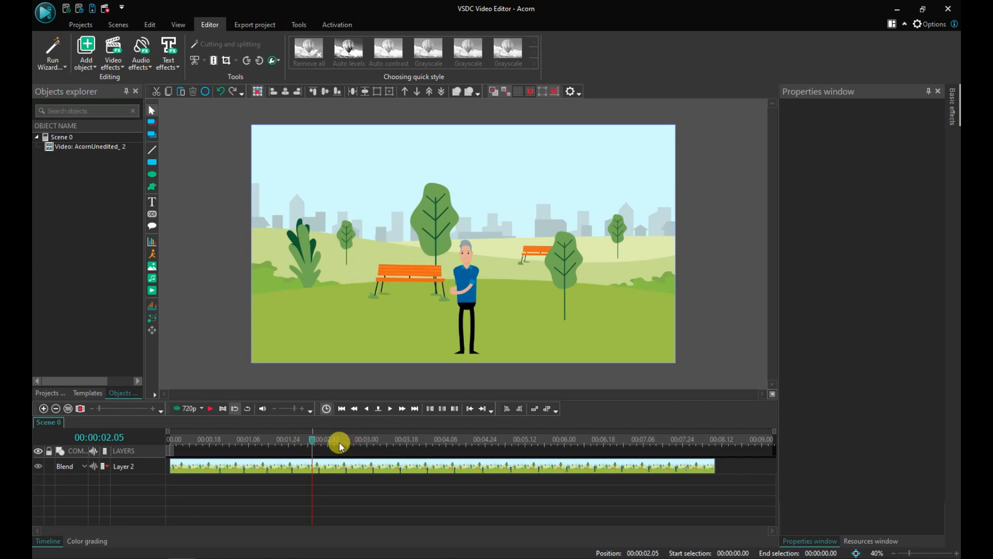
pyautogui.moveTo(314, 441); pyautogui.dragTo(164, 437)
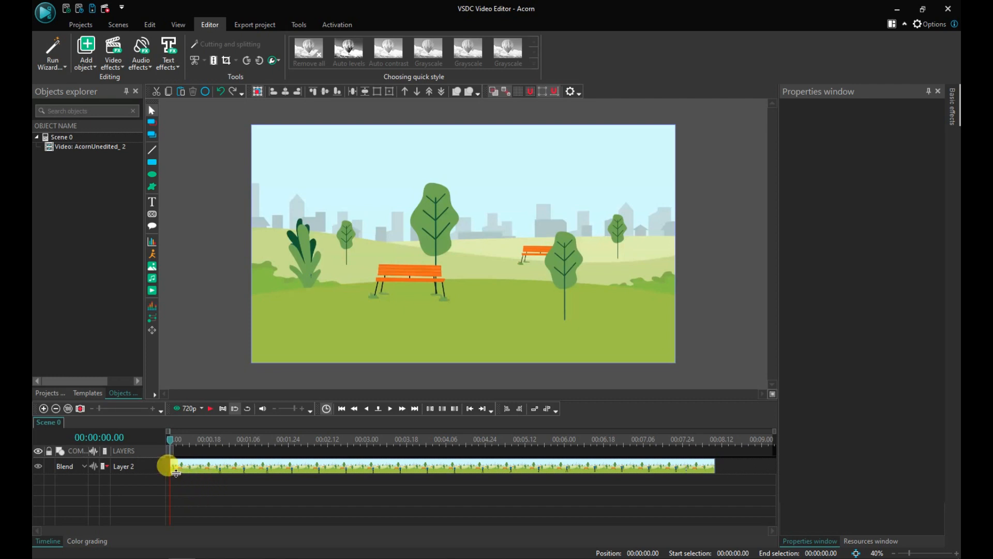
# Step: Mark a work area on the timeline, setting its beginning at the cursor position 00:00:03.00
pyautogui.click(190, 440)
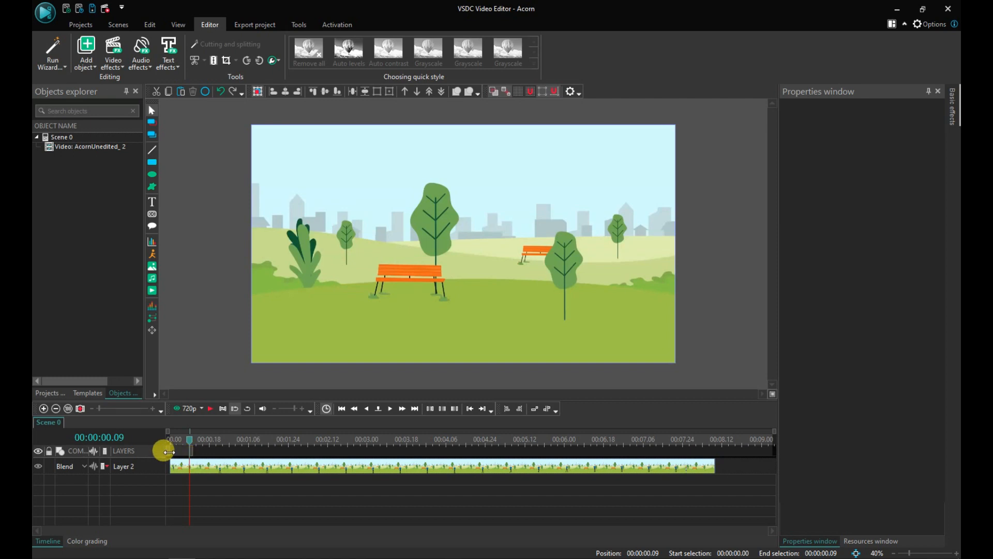
pyautogui.moveTo(169, 451)
pyautogui.mouseDown()
pyautogui.moveTo(216, 452)
pyautogui.moveTo(155, 439)
pyautogui.mouseUp()
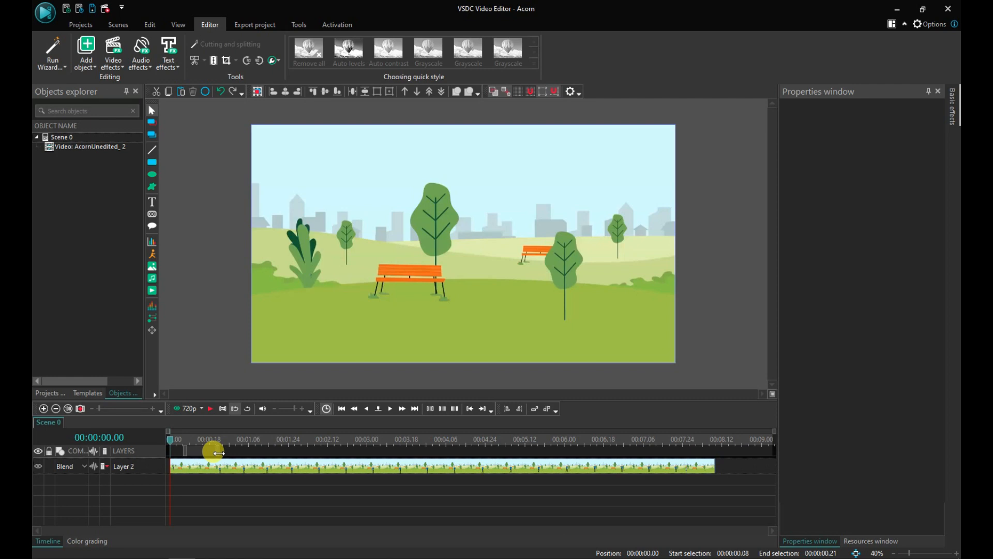
pyautogui.moveTo(217, 452); pyautogui.dragTo(284, 452)
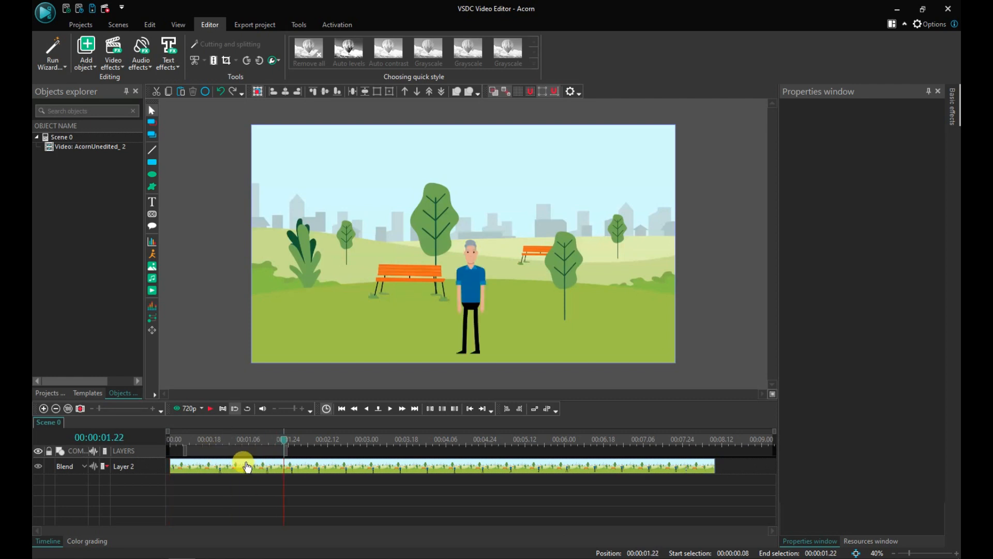
pyautogui.moveTo(186, 451); pyautogui.dragTo(293, 443)
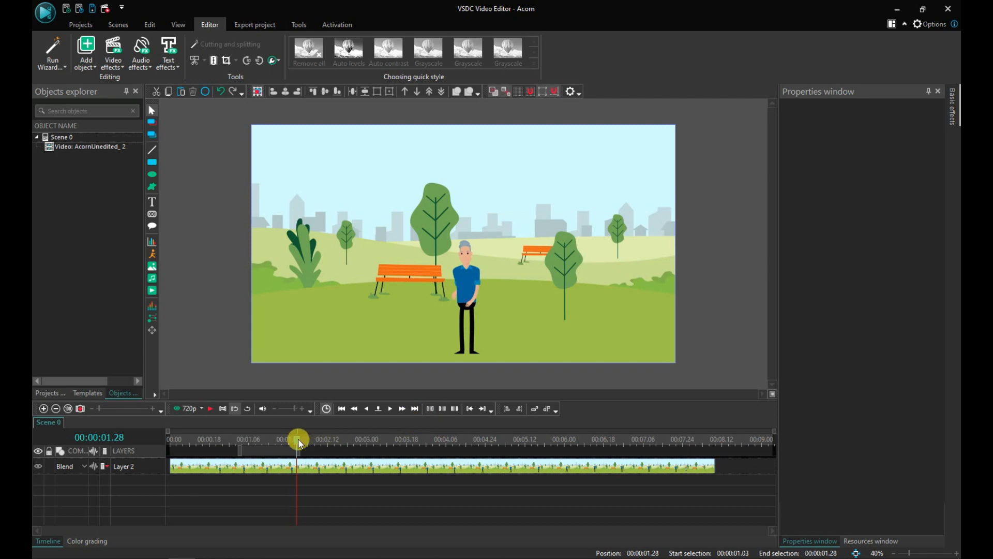
pyautogui.moveTo(301, 443); pyautogui.dragTo(378, 454)
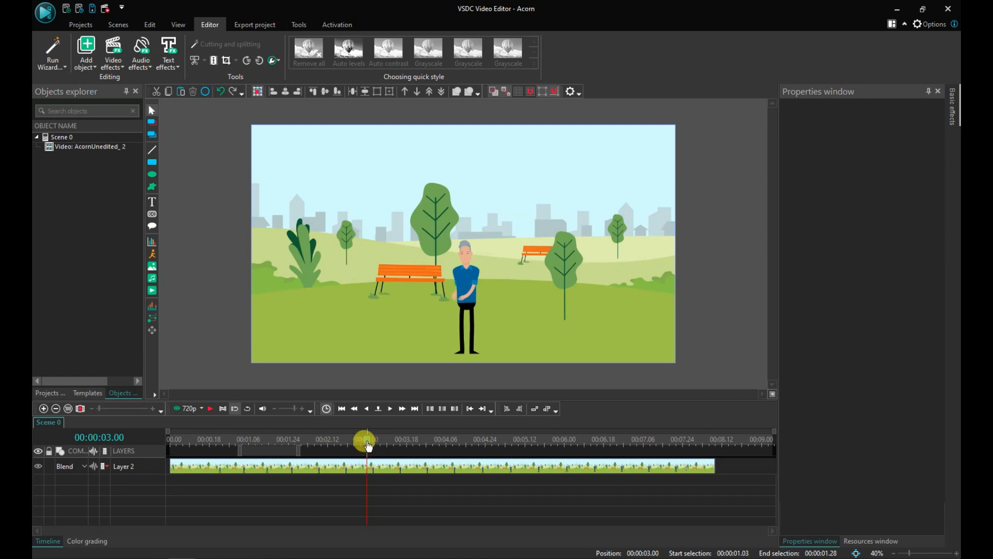
pyautogui.click(443, 410)
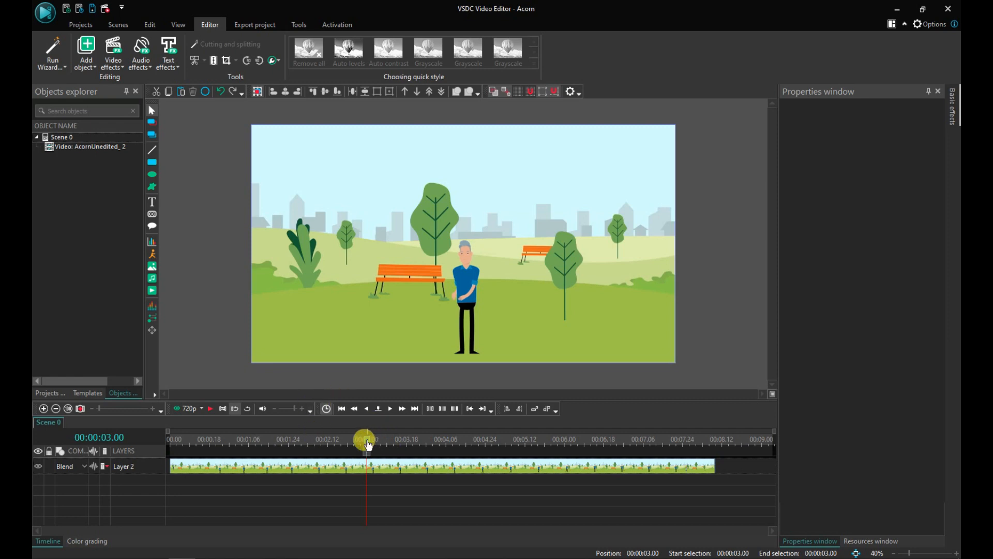
# Step: Move the cursor to 00:00:04.00 and set the work area's end at the cursor position
pyautogui.moveTo(368, 444); pyautogui.dragTo(436, 450)
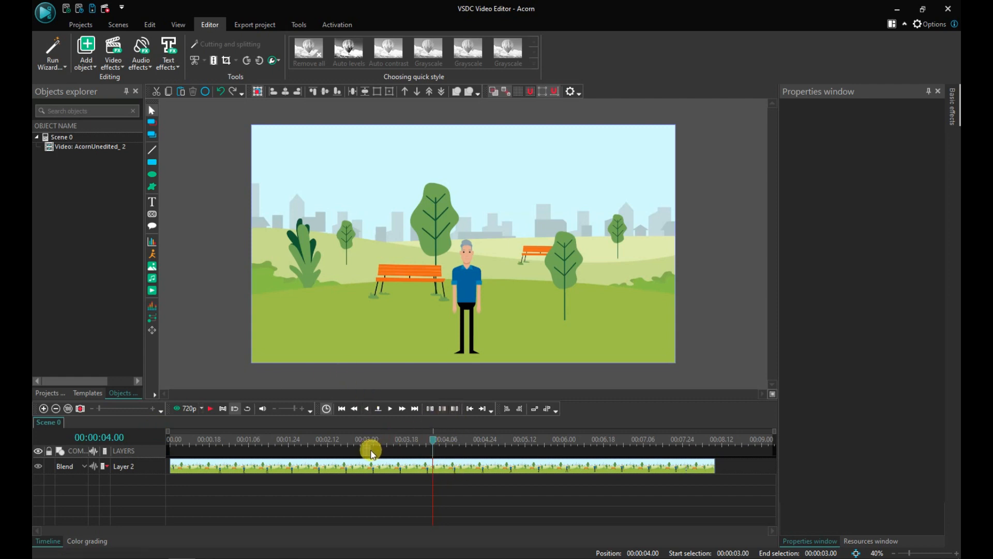
pyautogui.moveTo(362, 447); pyautogui.dragTo(433, 449)
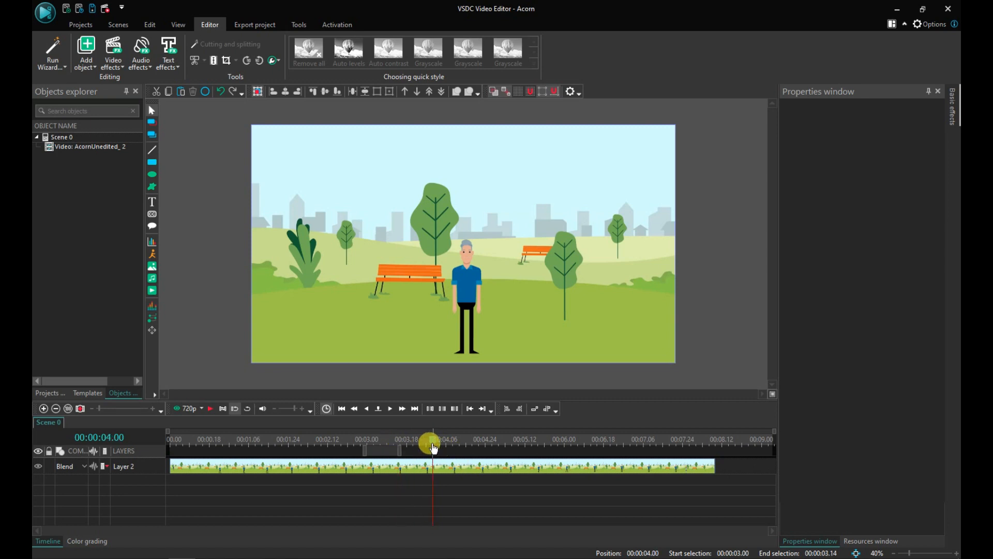
pyautogui.click(456, 410)
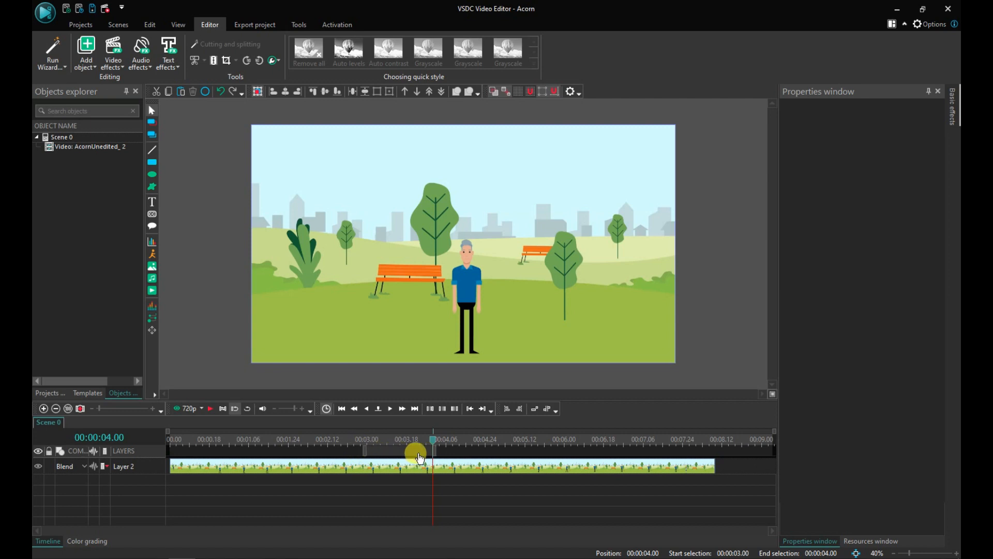
# Step: Return the cursor to 00:00:03.00 and play back the marked work area to review it
pyautogui.moveTo(433, 444); pyautogui.dragTo(367, 439)
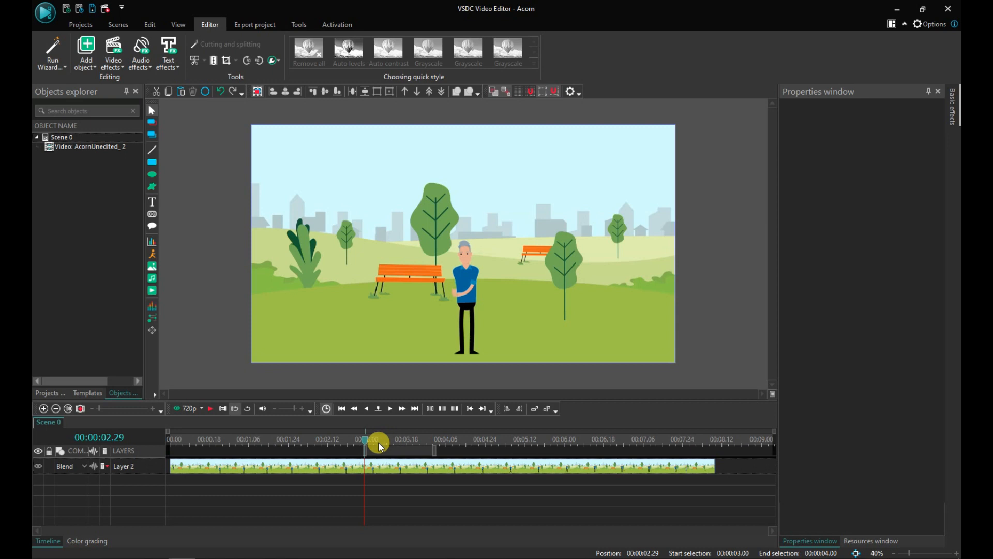
pyautogui.click(367, 442)
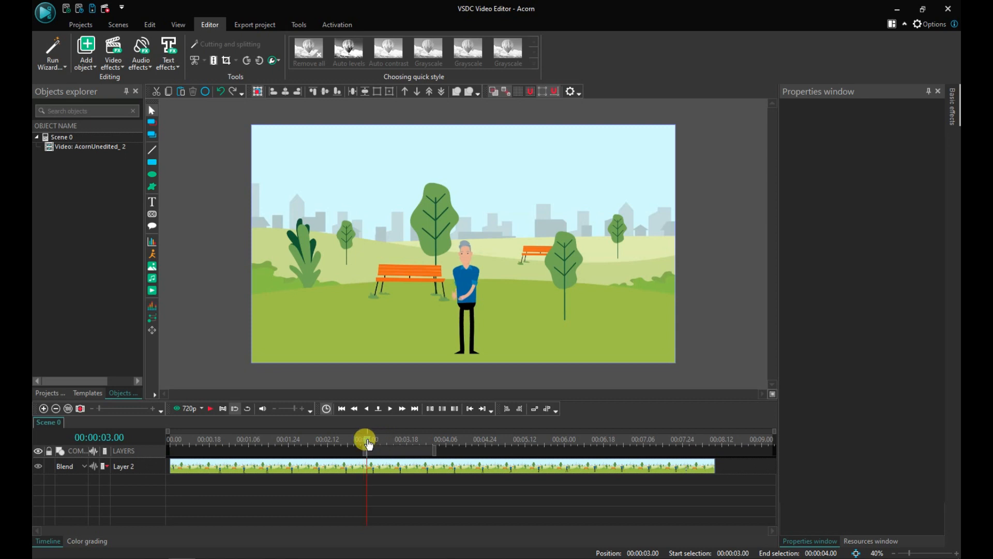
pyautogui.click(212, 411)
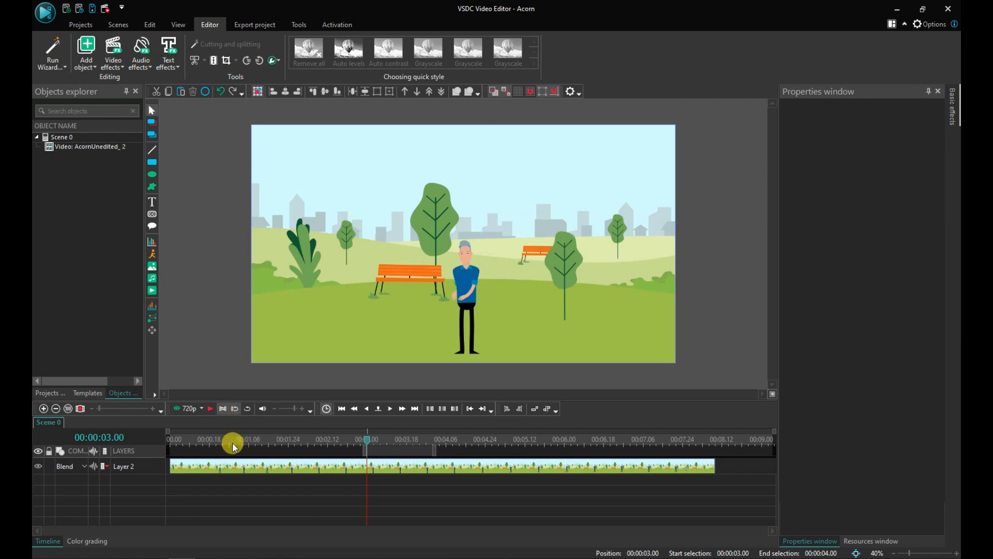
pyautogui.click(210, 410)
pyautogui.click(358, 448)
pyautogui.click(210, 409)
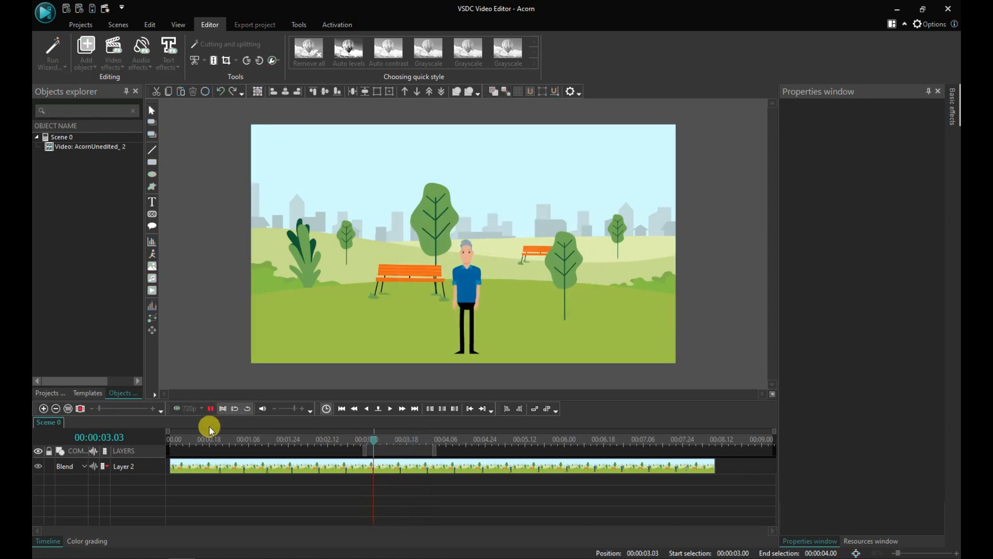
pyautogui.click(248, 412)
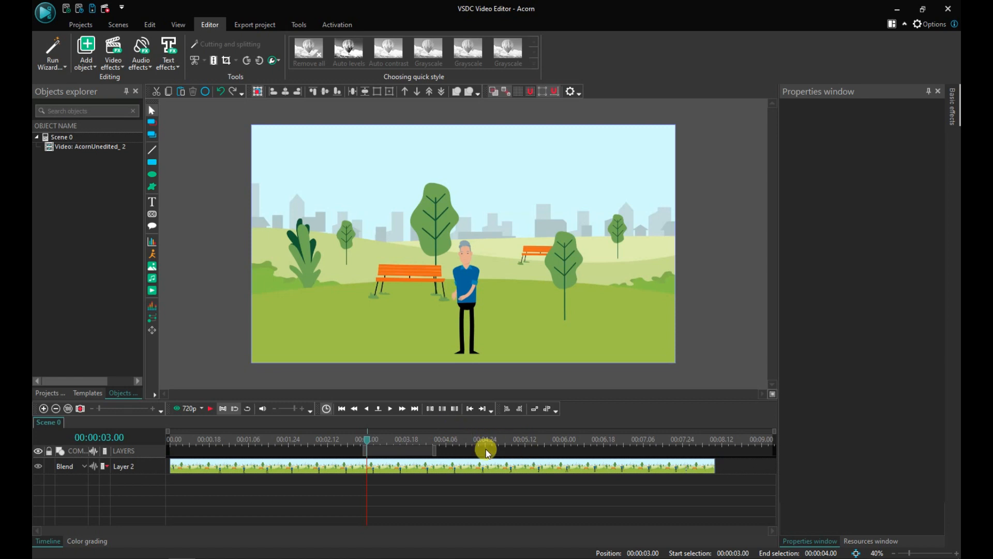
# Step: Zoom in on the timeline and fit the timeline scale to the work area
pyautogui.click(43, 409)
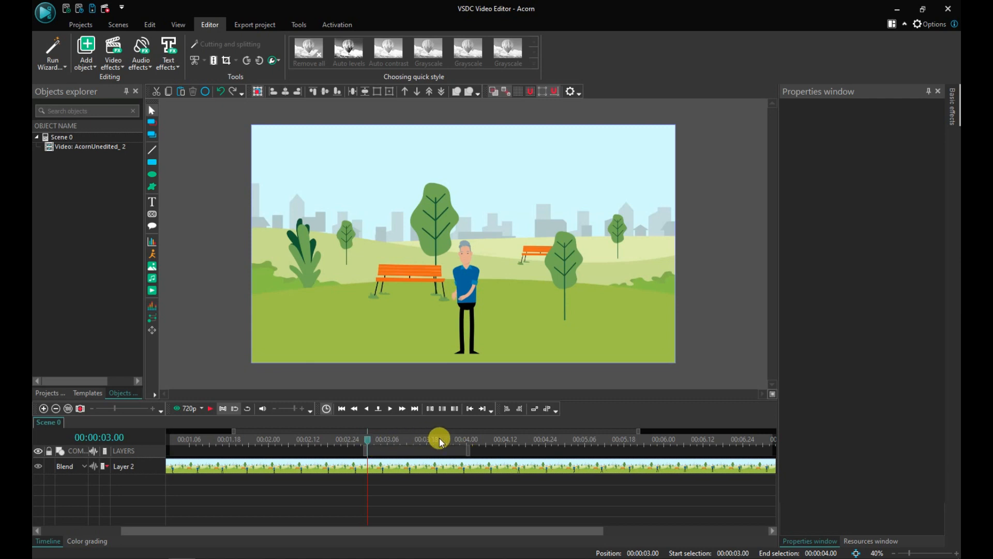
pyautogui.click(44, 408)
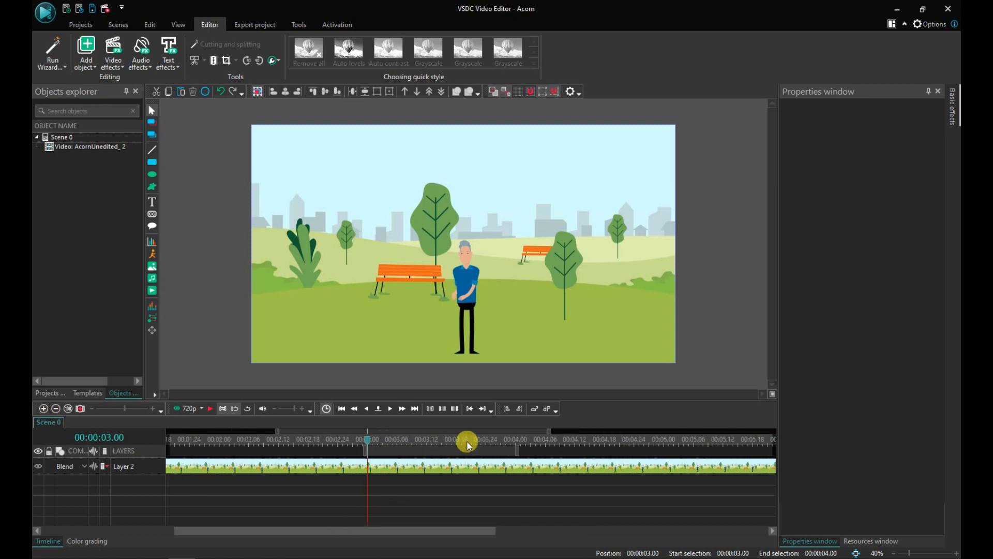
pyautogui.moveTo(394, 441); pyautogui.dragTo(495, 443)
pyautogui.click(373, 440)
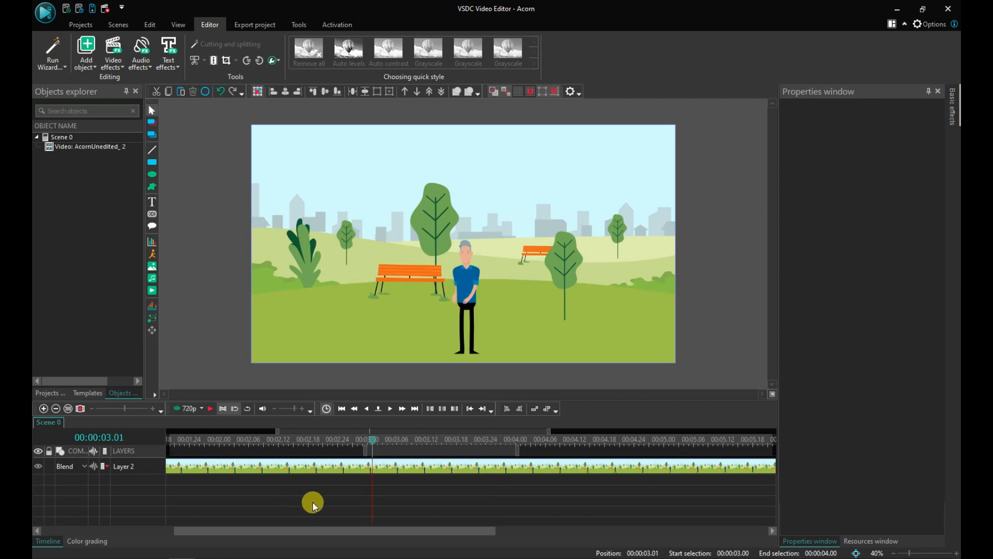
pyautogui.click(55, 408)
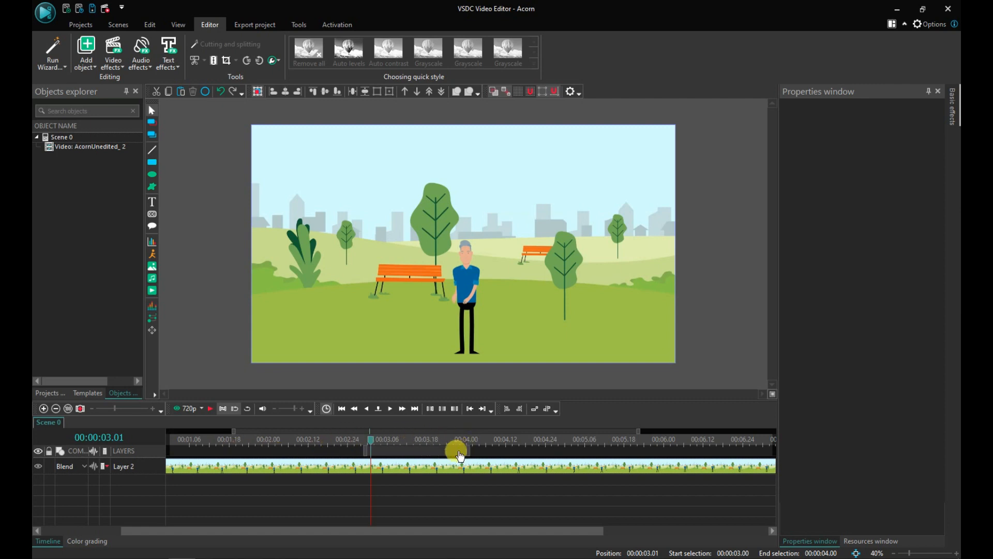
pyautogui.click(81, 409)
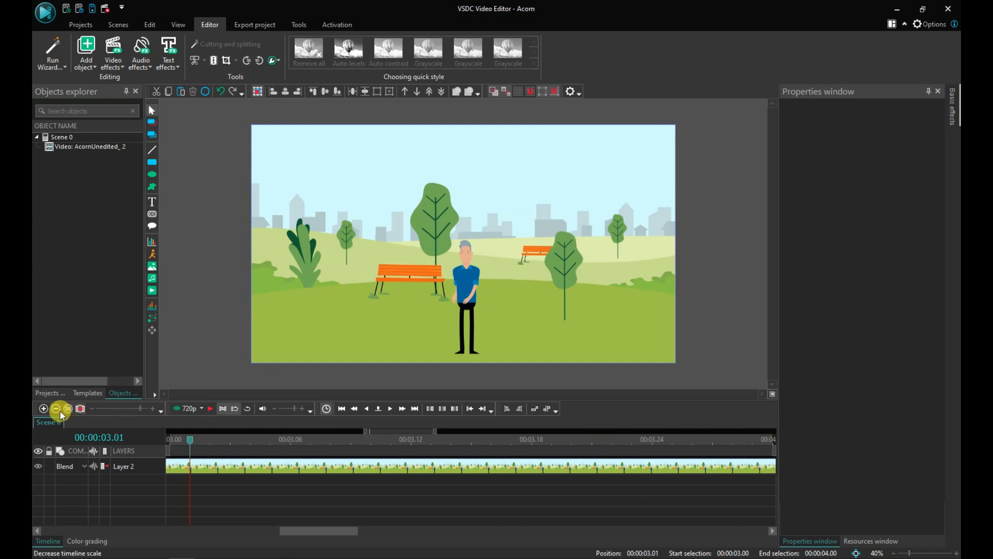
# Step: Zoom the timeline in and out around the cursor, then reset the timeline to 100 percent scale
pyautogui.click(44, 409)
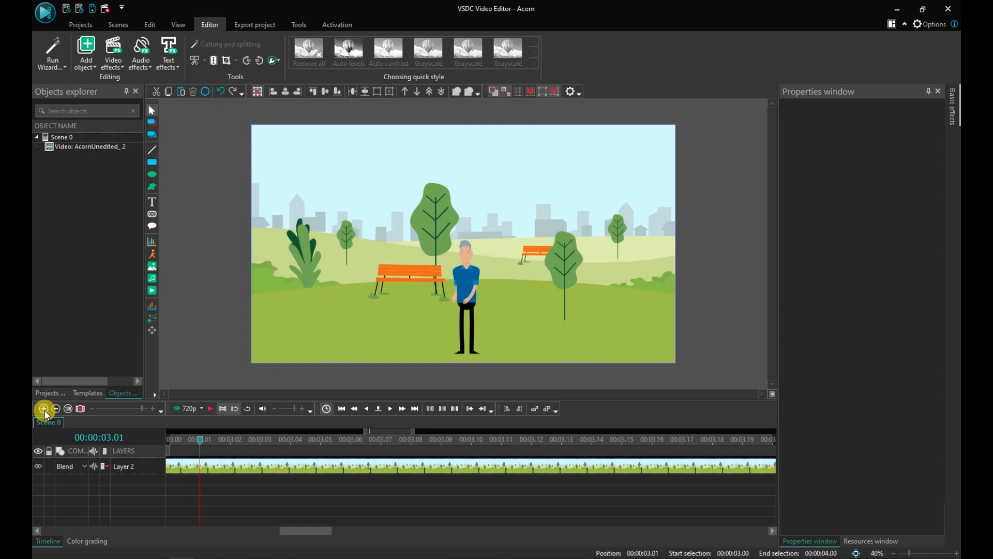
pyautogui.click(44, 409)
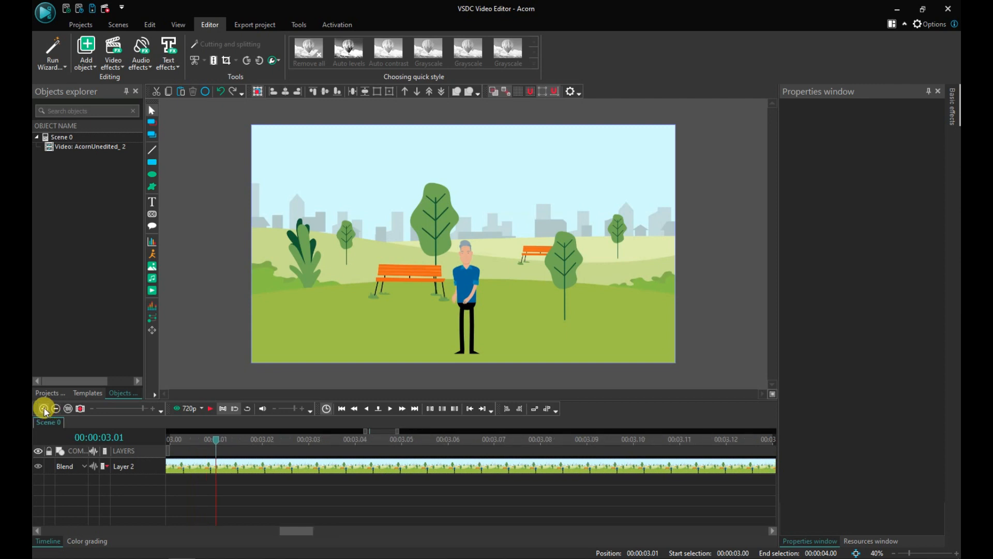
pyautogui.click(81, 408)
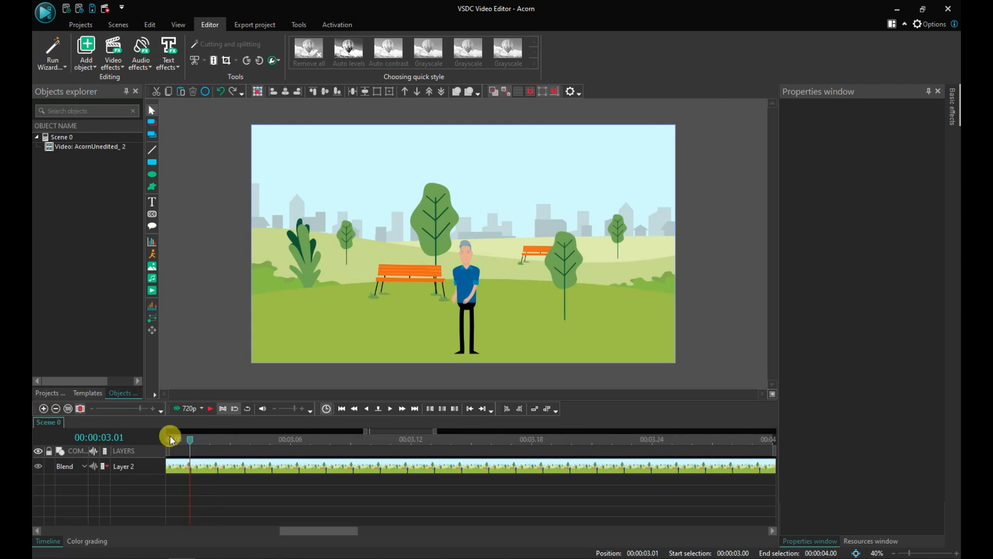
pyautogui.click(479, 548)
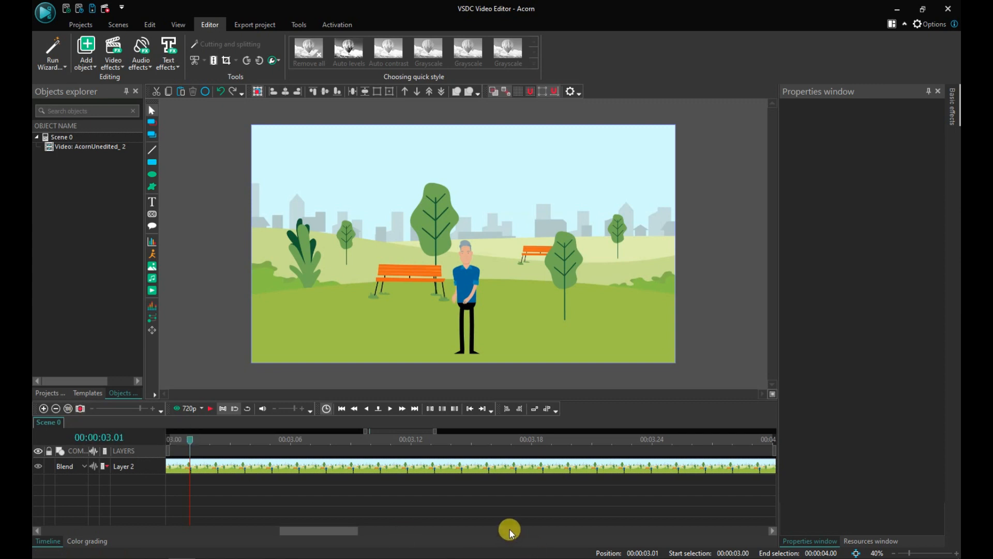
pyautogui.click(57, 407)
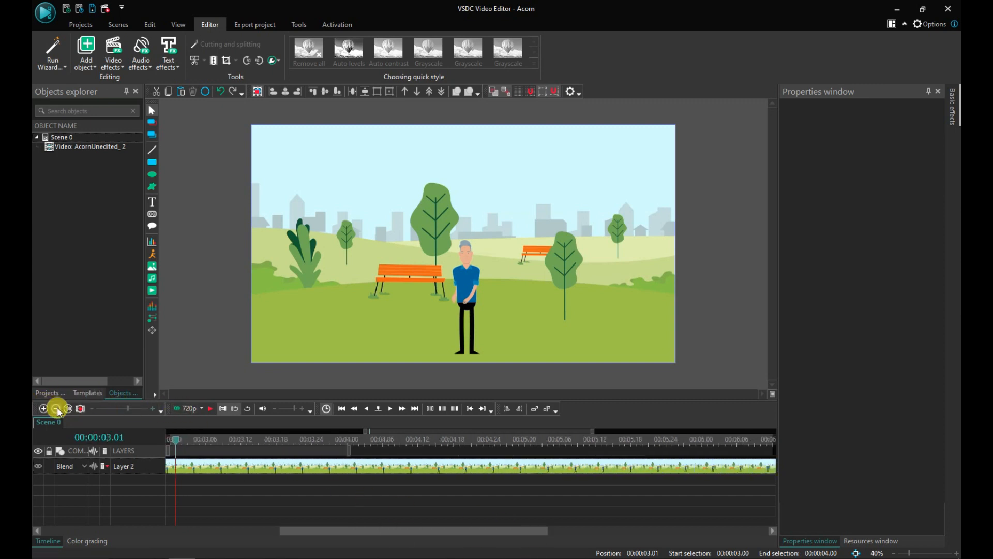
pyautogui.click(57, 408)
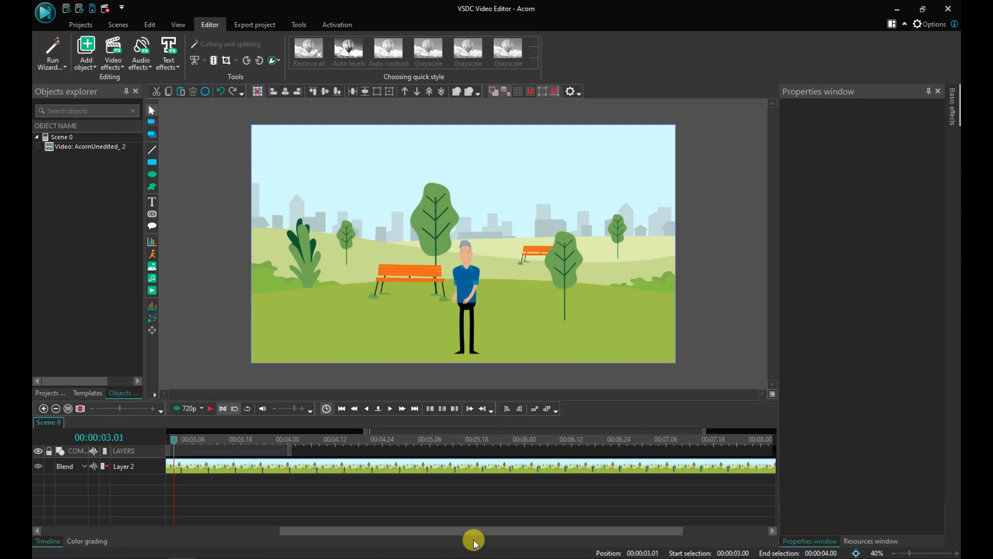
pyautogui.moveTo(478, 537); pyautogui.dragTo(295, 505)
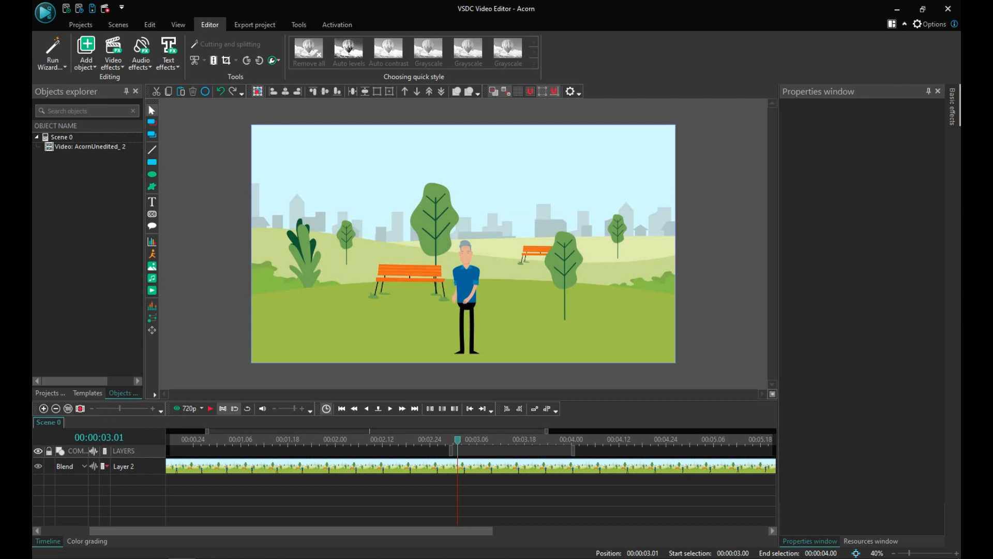
pyautogui.click(69, 411)
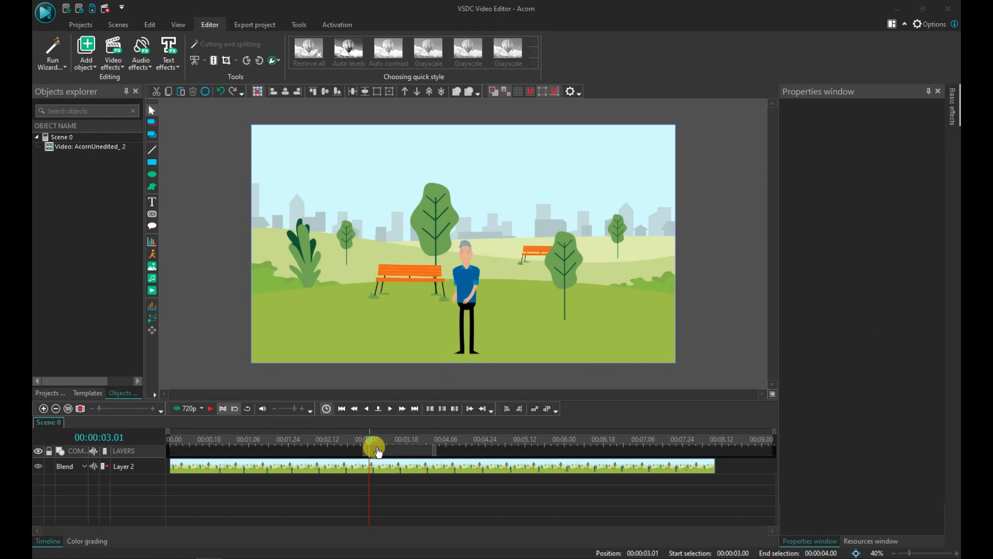
# Step: Drag both work area markers back to the start of the timeline to clear the work area
pyautogui.moveTo(369, 443); pyautogui.dragTo(150, 443)
pyautogui.moveTo(435, 450); pyautogui.dragTo(155, 452)
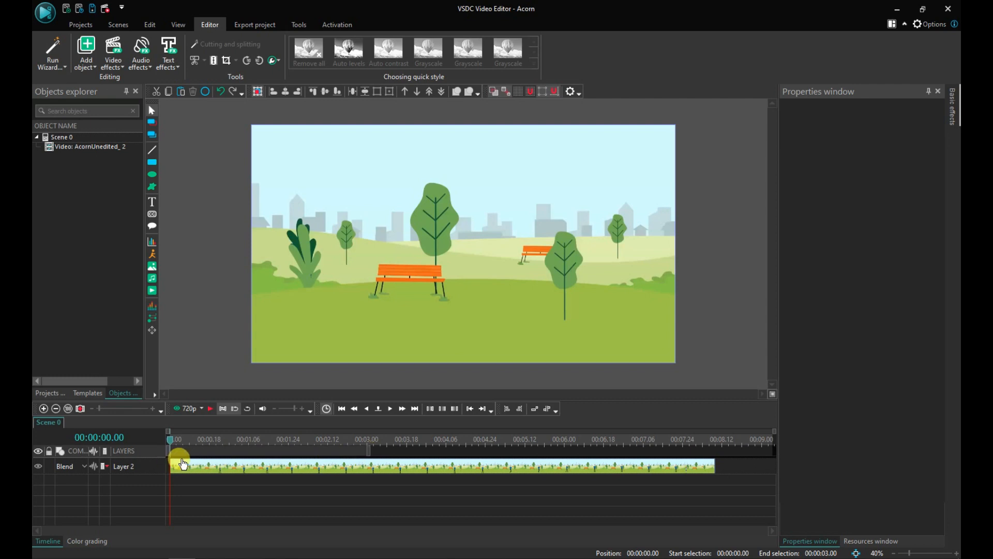
pyautogui.moveTo(361, 446); pyautogui.dragTo(144, 456)
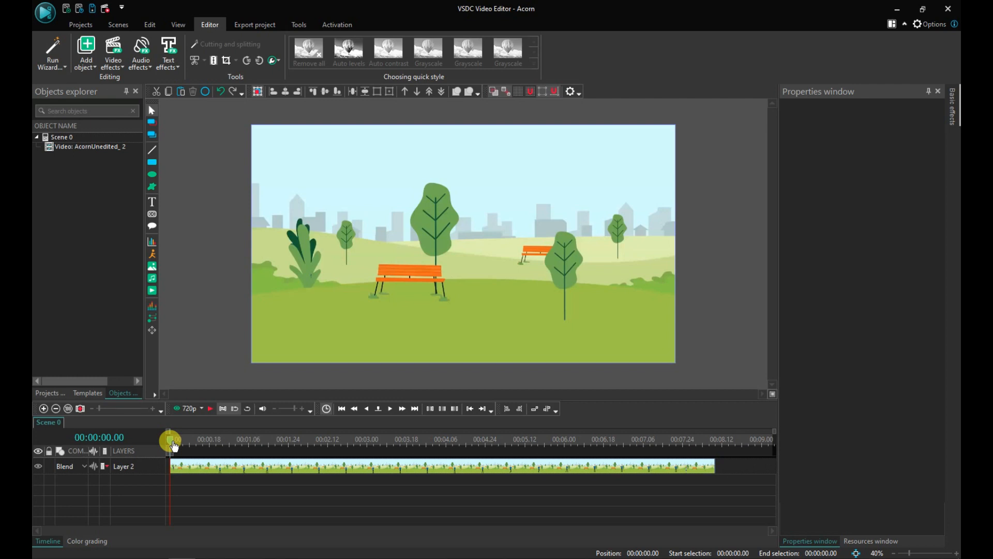
pyautogui.click(208, 409)
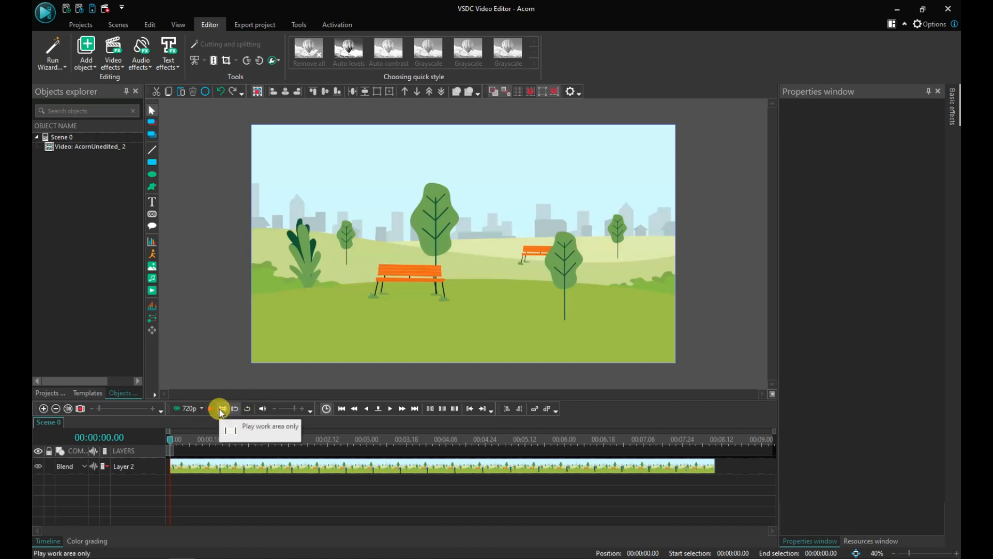
# Step: Zoom into the first second and step frame by frame to find where the opening character disappears
pyautogui.moveTo(189, 444)
pyautogui.mouseDown()
pyautogui.moveTo(169, 443)
pyautogui.moveTo(183, 444)
pyautogui.mouseUp()
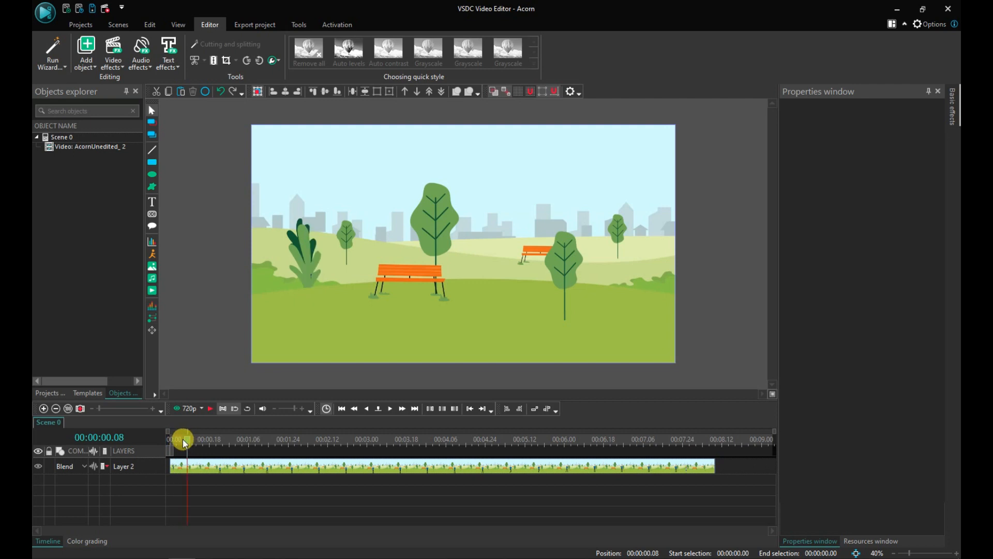
pyautogui.click(183, 441)
pyautogui.click(46, 409)
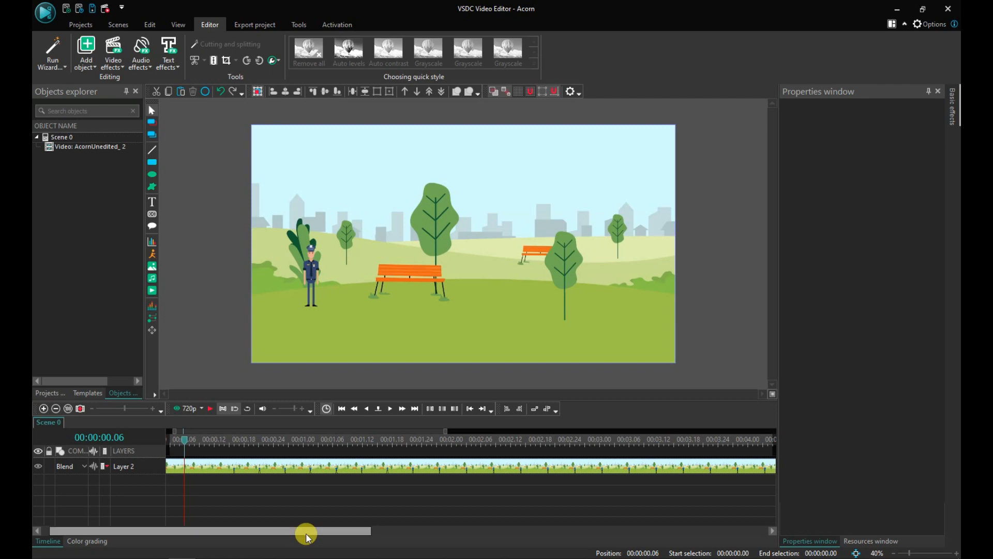
pyautogui.moveTo(304, 532); pyautogui.dragTo(295, 532)
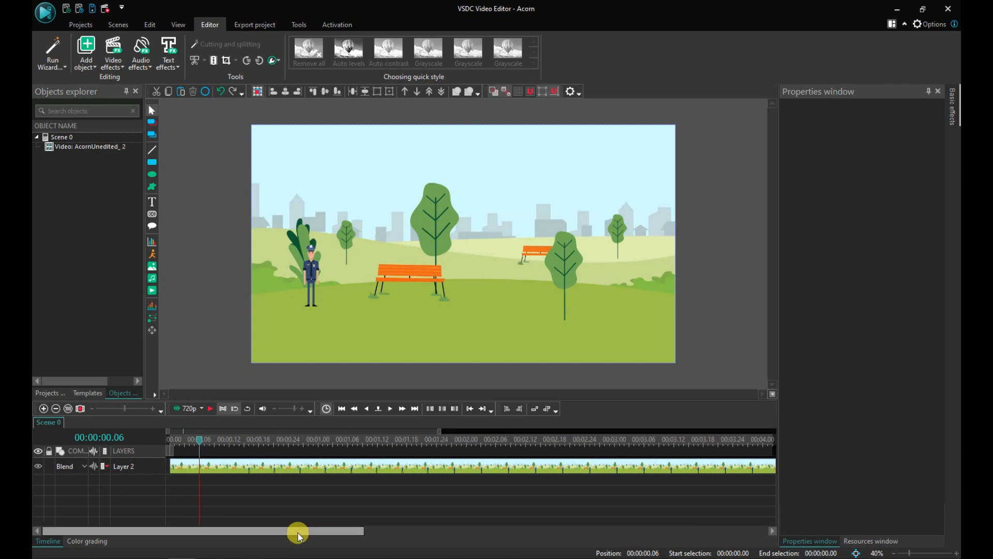
pyautogui.click(44, 410)
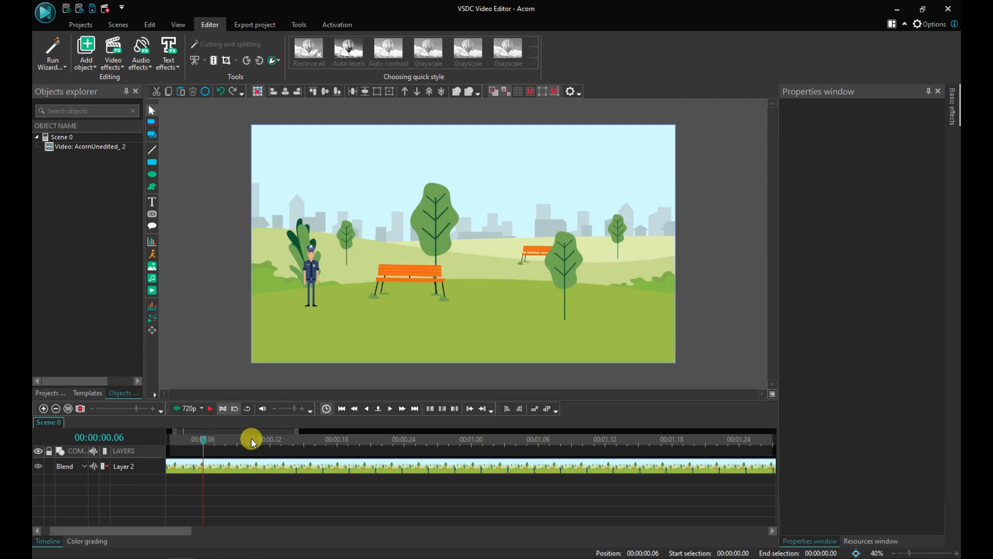
pyautogui.moveTo(221, 442)
pyautogui.mouseDown()
pyautogui.moveTo(199, 442)
pyautogui.moveTo(220, 444)
pyautogui.mouseUp()
pyautogui.click(216, 442)
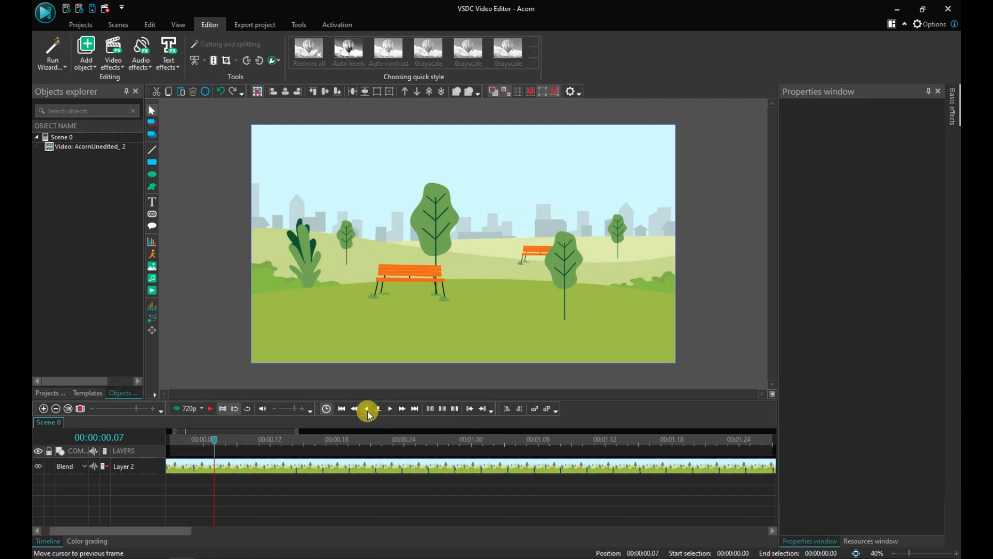
pyautogui.click(391, 409)
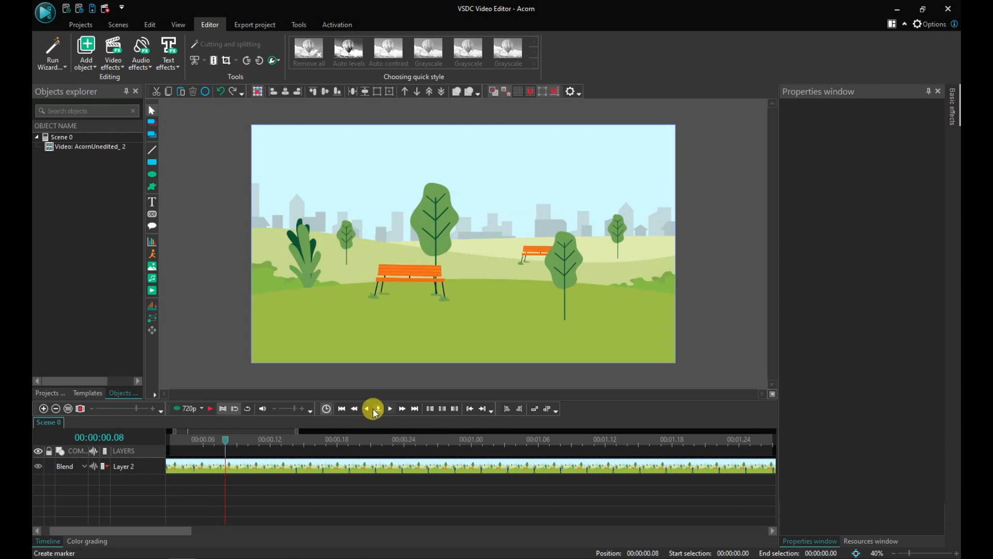
pyautogui.click(366, 410)
pyautogui.click(366, 410)
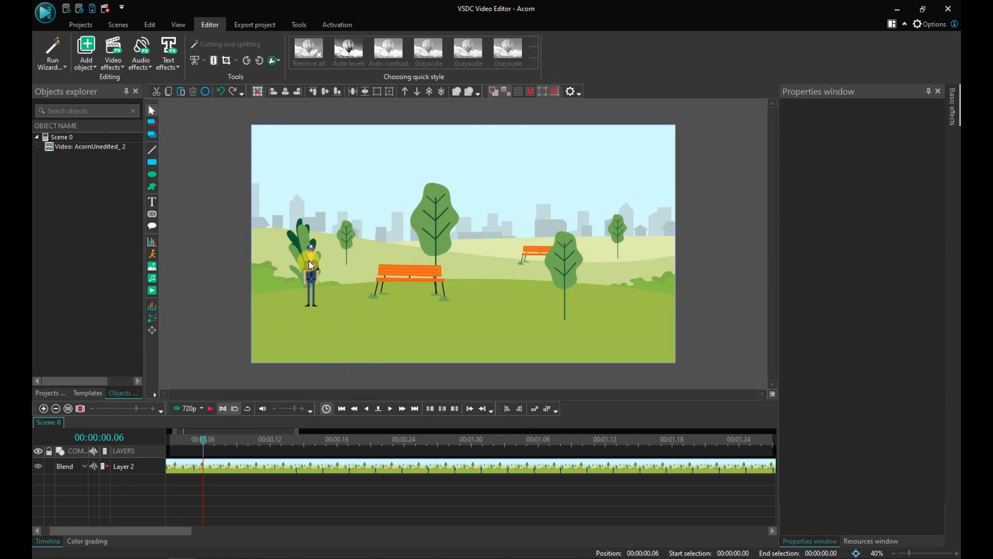
pyautogui.click(390, 409)
pyautogui.click(391, 409)
# Step: Select the video clip and trim its start up to the cursor at 00:00:00.09
pyautogui.click(189, 474)
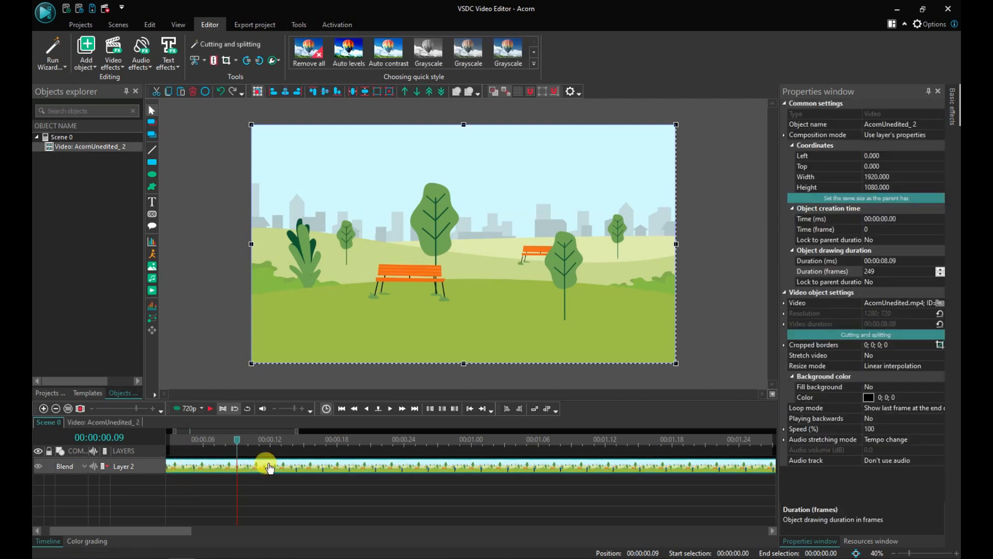
pyautogui.click(203, 63)
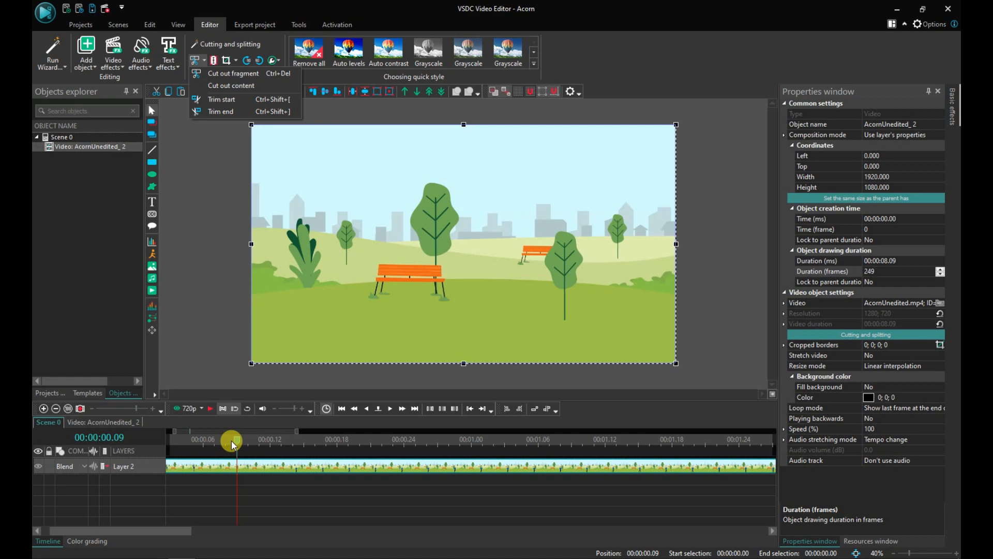
pyautogui.click(219, 104)
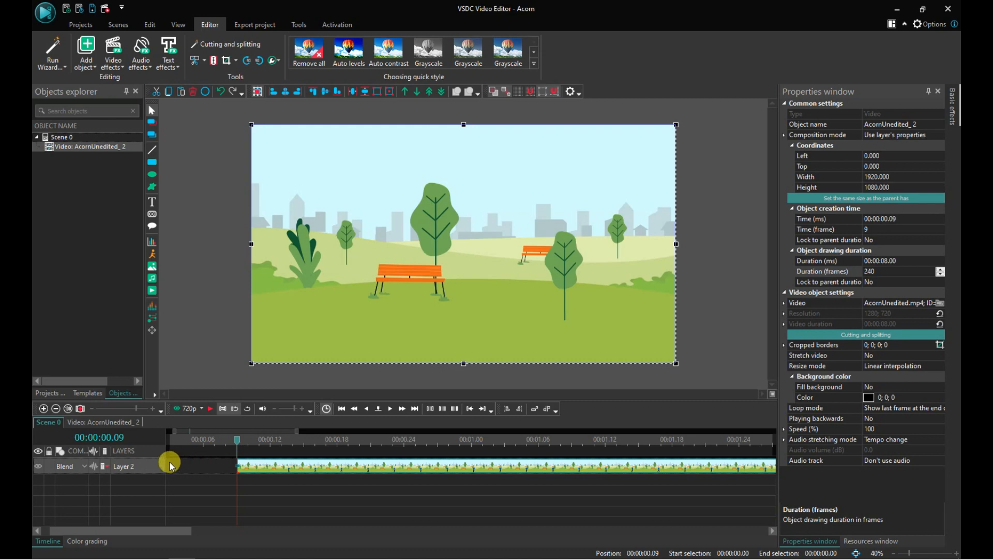
# Step: Play the opening frames from near the start to check the beginning, then return the cursor to 00:00:00.09
pyautogui.click(229, 441)
pyautogui.click(165, 441)
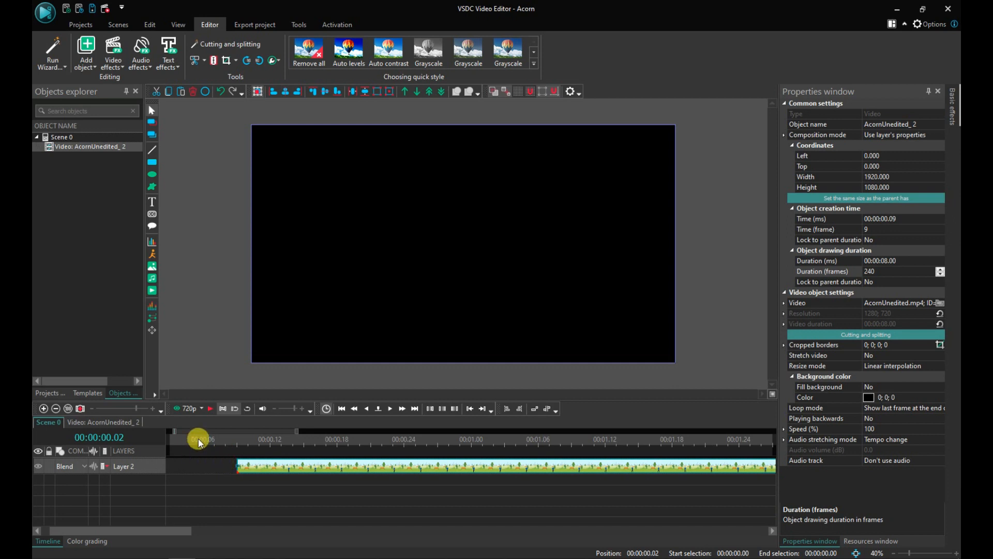
pyautogui.click(211, 411)
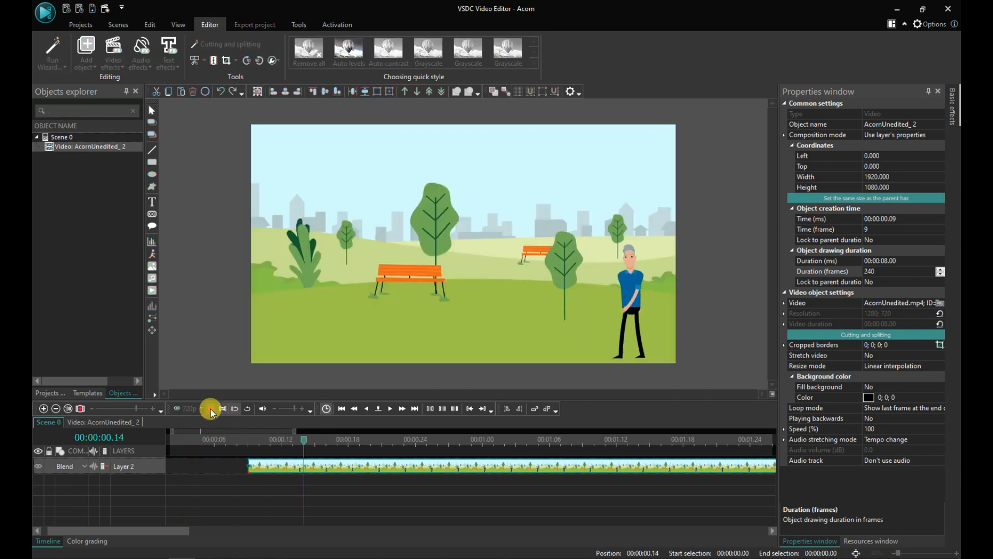
pyautogui.click(211, 411)
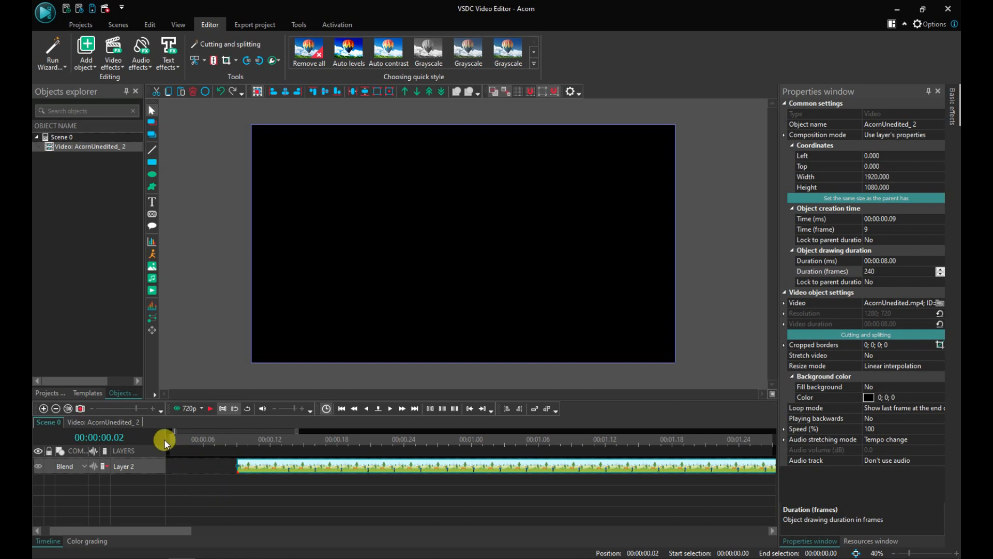
pyautogui.click(237, 441)
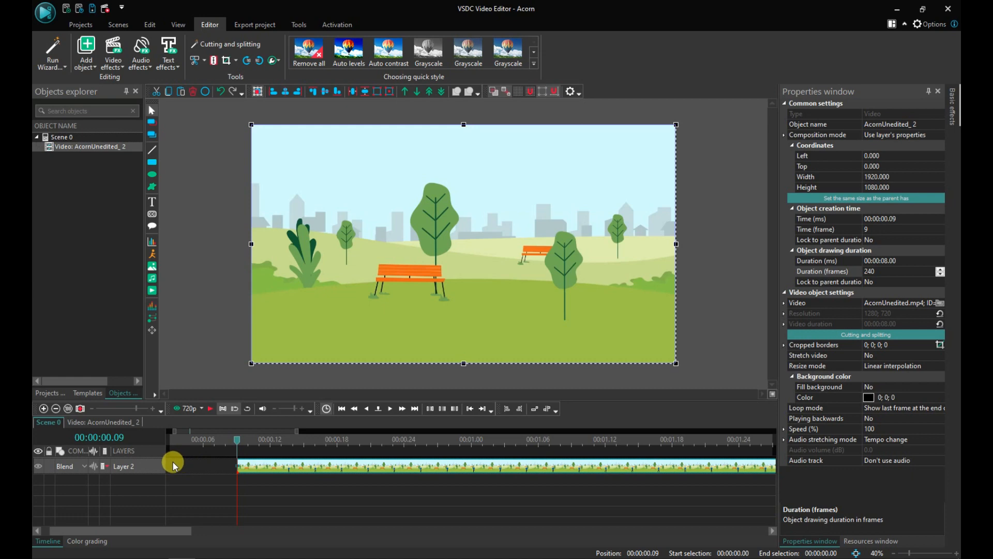
# Step: Move the trimmed clip to the start of the timeline by setting its creation time frame to 0
pyautogui.moveTo(254, 471)
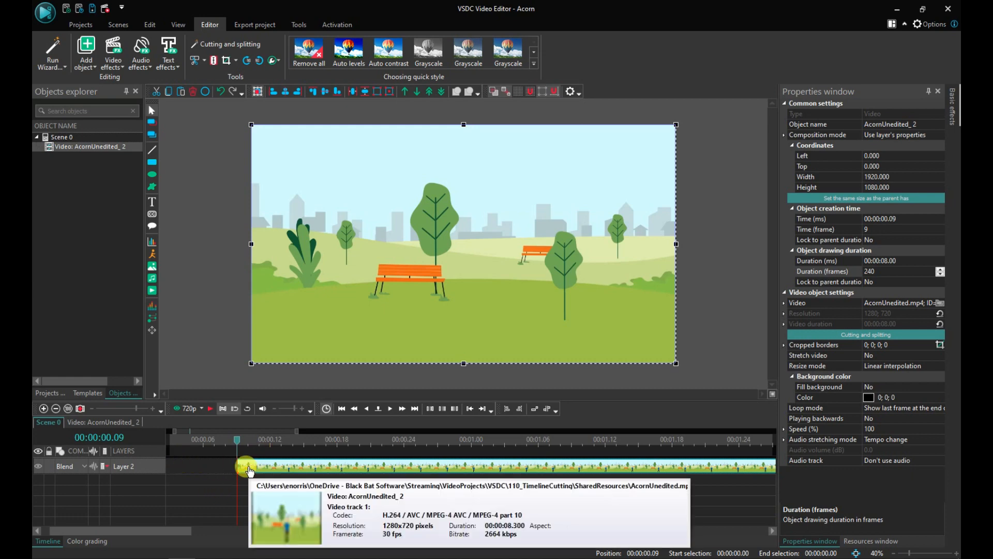
pyautogui.moveTo(255, 471); pyautogui.dragTo(182, 468)
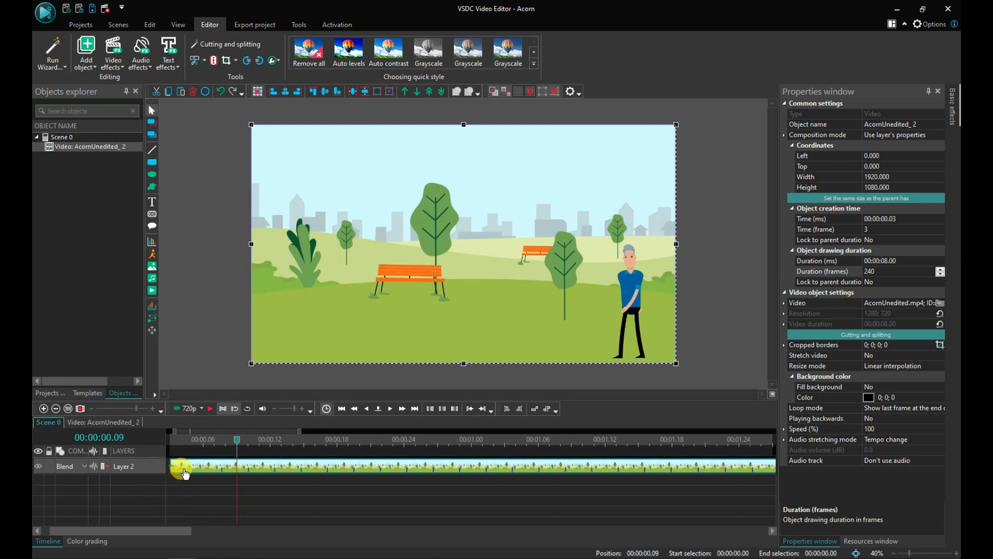
pyautogui.moveTo(185, 474); pyautogui.dragTo(178, 472)
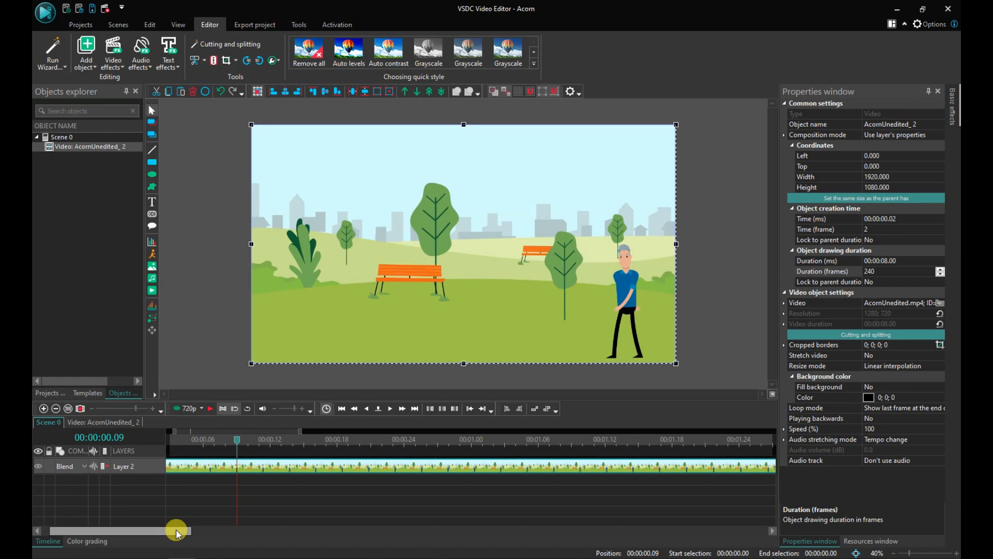
pyautogui.moveTo(176, 531); pyautogui.dragTo(143, 530)
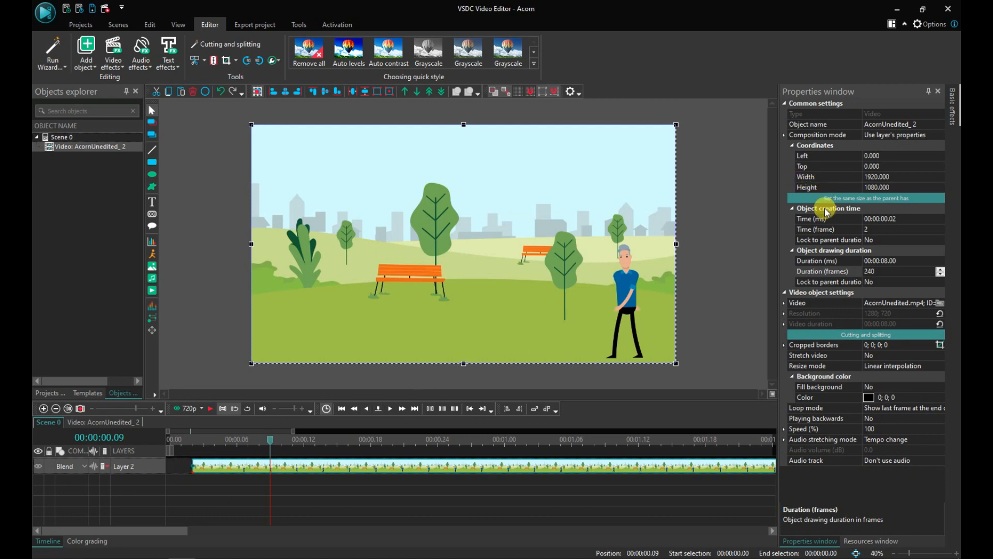
pyautogui.click(909, 218)
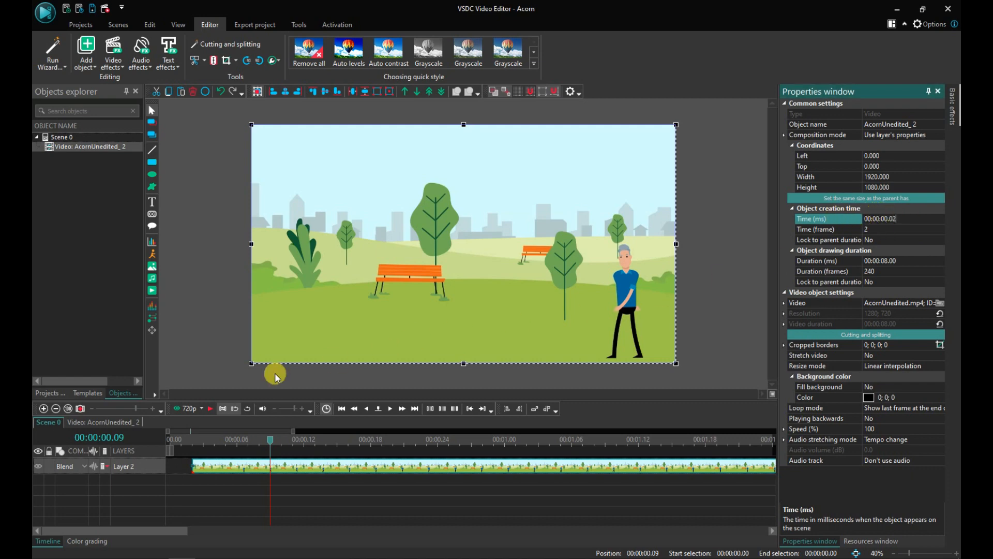
pyautogui.click(209, 475)
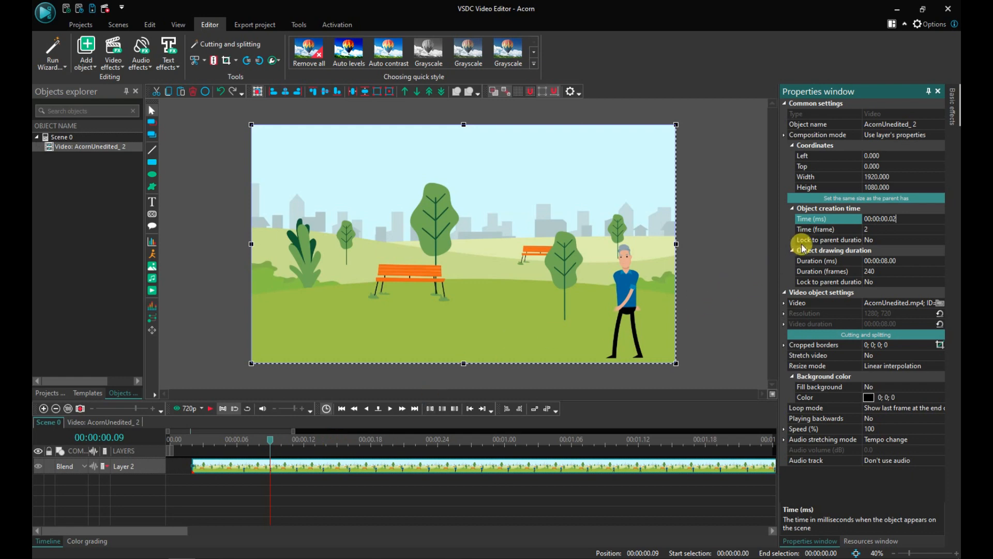
pyautogui.click(865, 216)
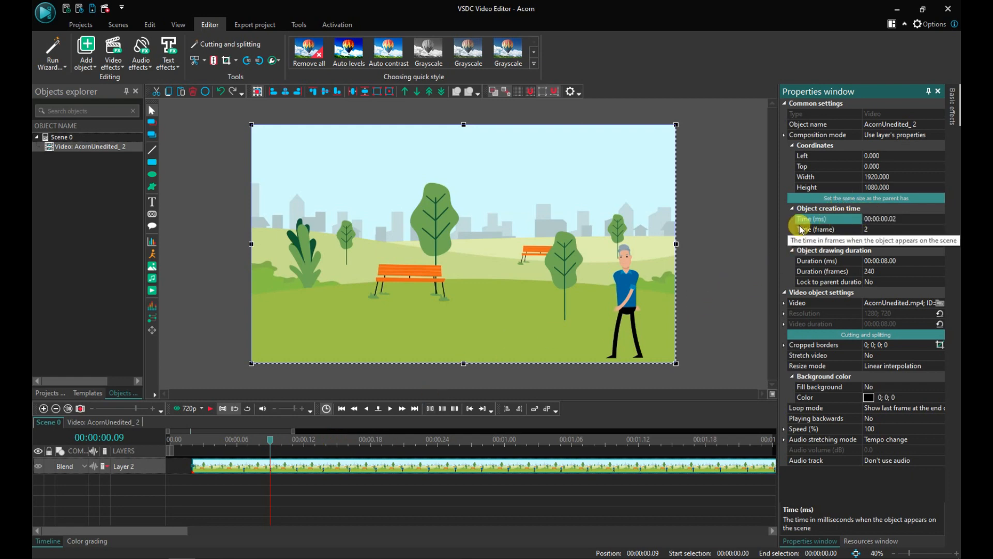
pyautogui.click(877, 227)
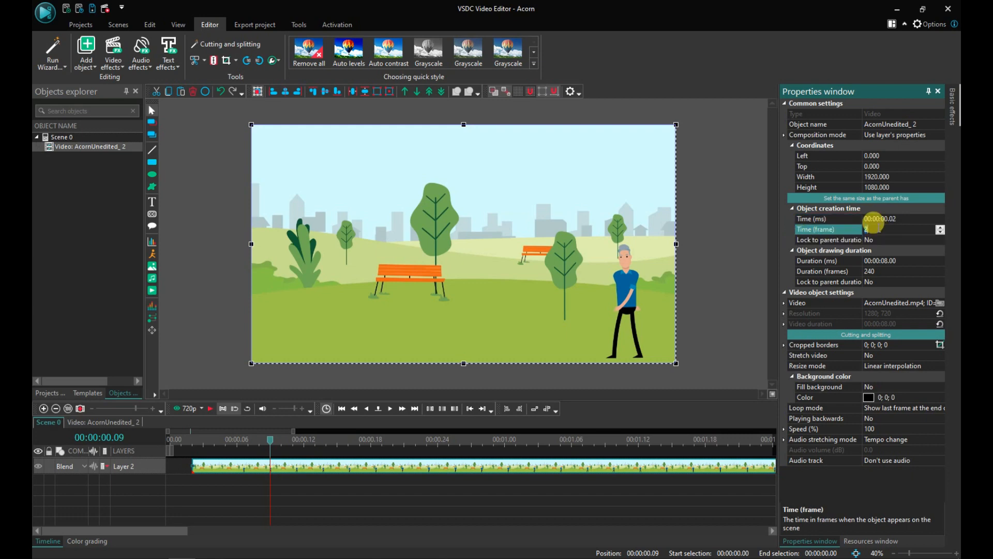
pyautogui.write('0')
pyautogui.press('Return')
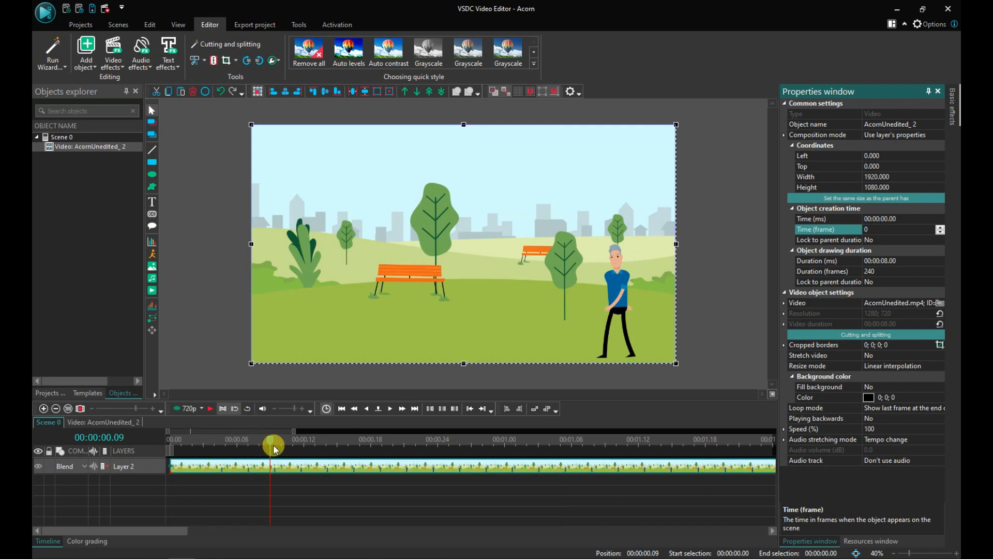
# Step: Return the cursor to the start, play the video, and reset the timeline to 100 percent scale
pyautogui.click(257, 441)
pyautogui.moveTo(257, 441); pyautogui.dragTo(177, 439)
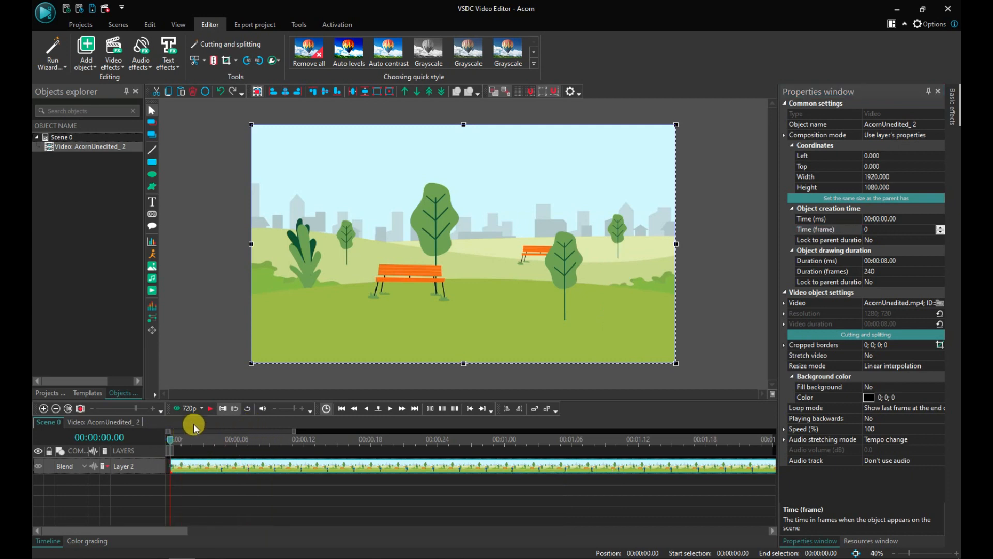
pyautogui.click(209, 412)
pyautogui.click(70, 410)
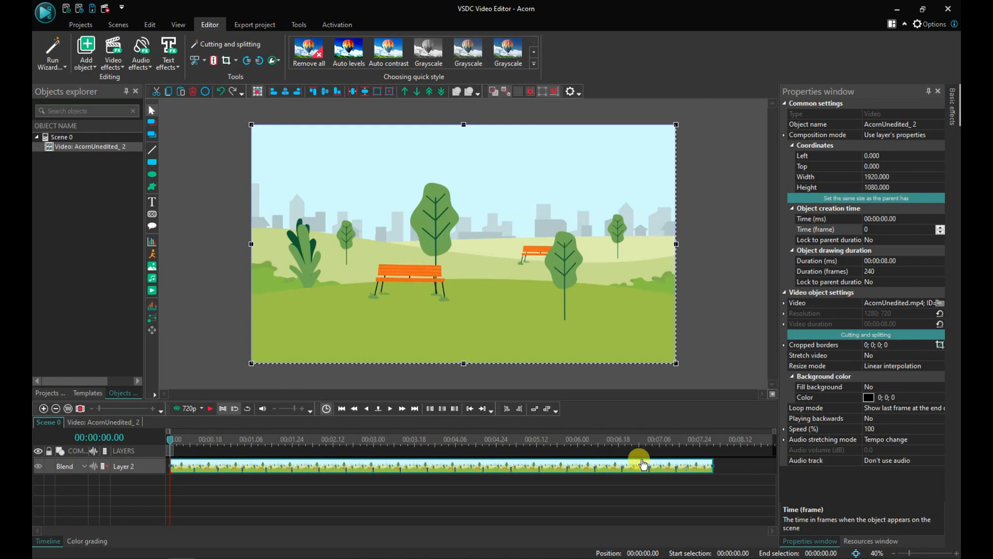
# Step: Zoom into the clip's end, step the cursor frame by frame to 00:00:07.16, and trim the clip's end there
pyautogui.click(682, 440)
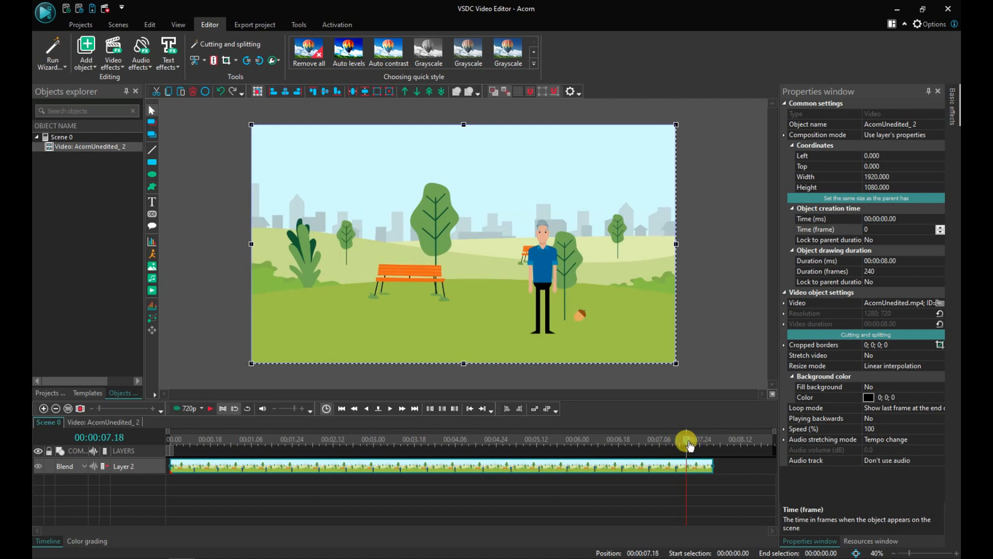
pyautogui.click(689, 442)
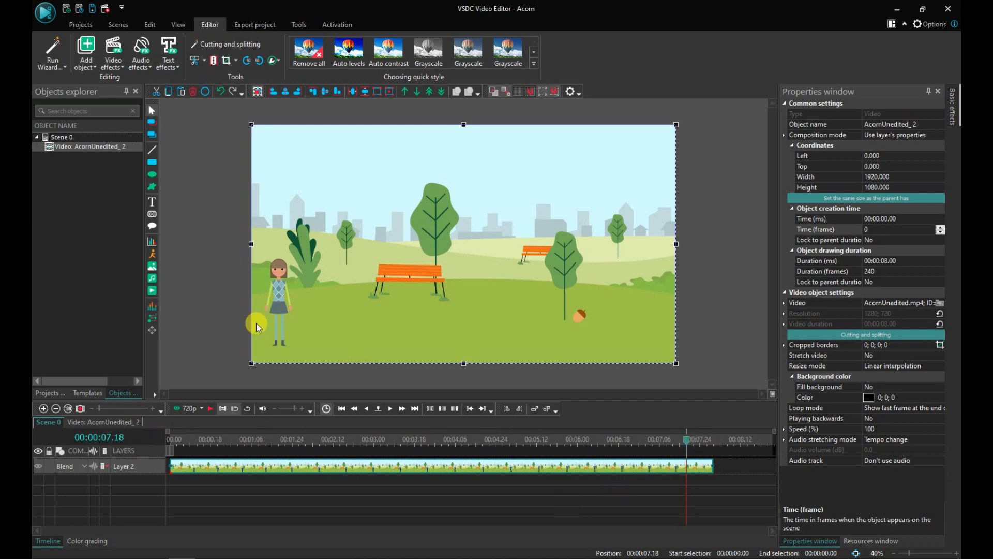
pyautogui.click(43, 410)
pyautogui.click(43, 410)
pyautogui.click(43, 409)
pyautogui.click(43, 410)
pyautogui.moveTo(651, 531); pyautogui.dragTo(680, 532)
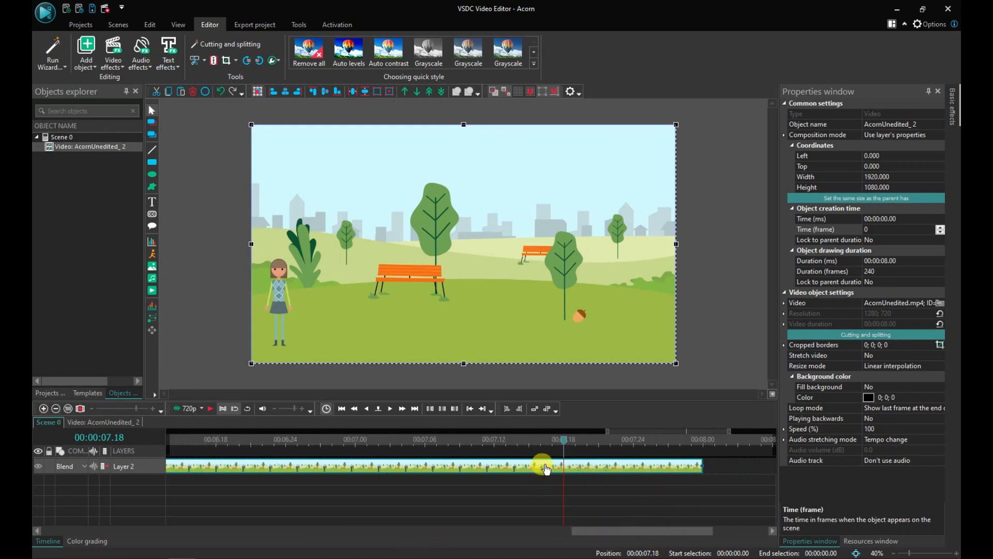
pyautogui.click(549, 444)
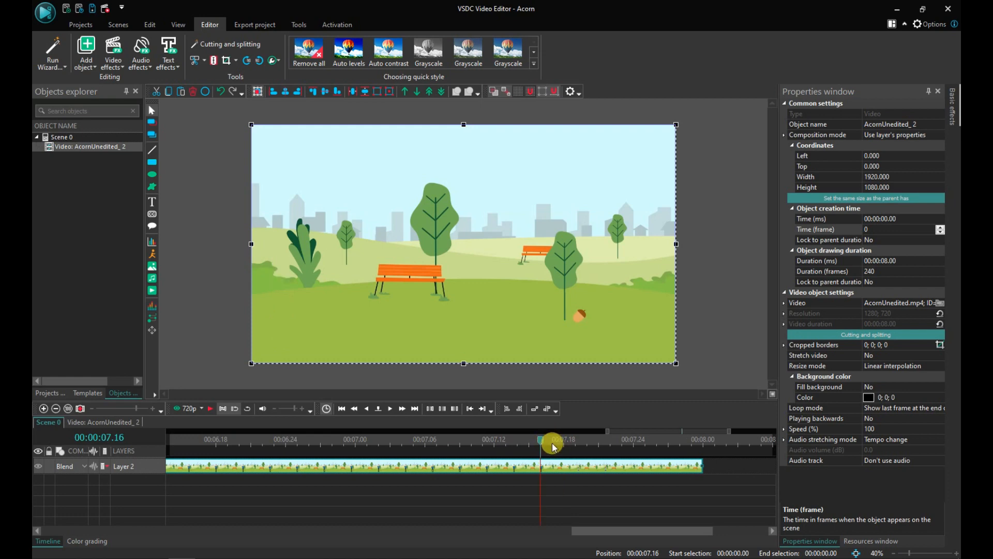
pyautogui.click(390, 411)
pyautogui.click(367, 410)
pyautogui.click(207, 63)
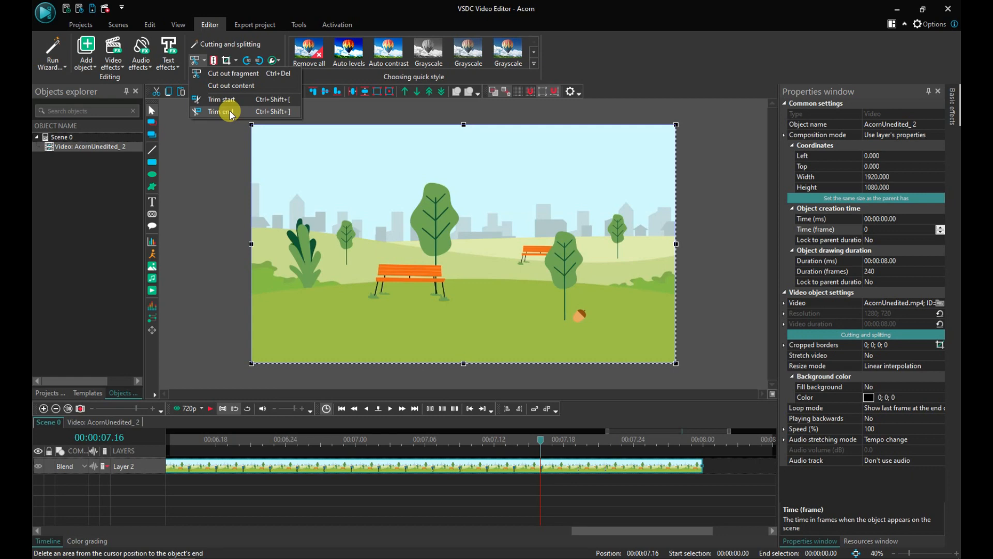
pyautogui.click(231, 113)
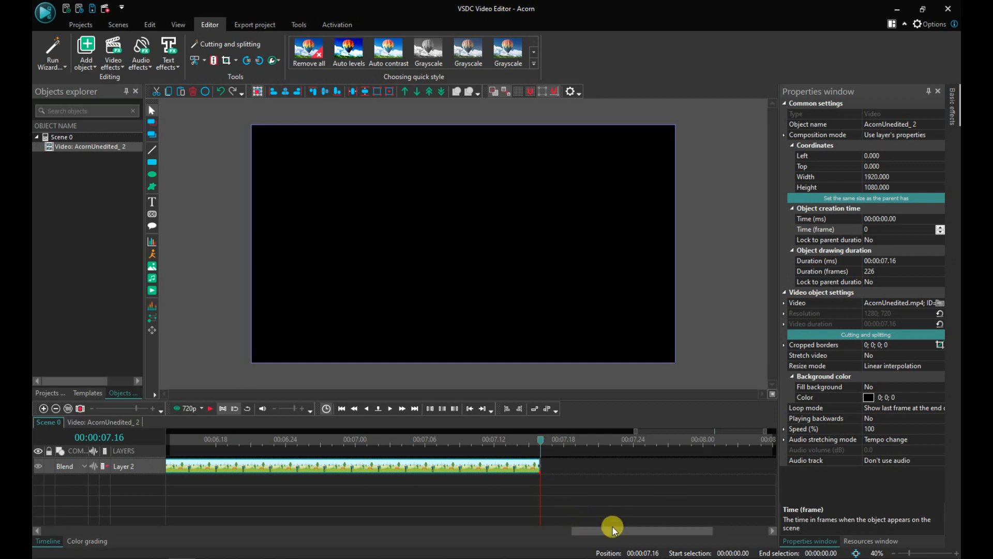
# Step: Reset the timeline to 100 percent, return the cursor to the start, and play the edited video
pyautogui.click(68, 408)
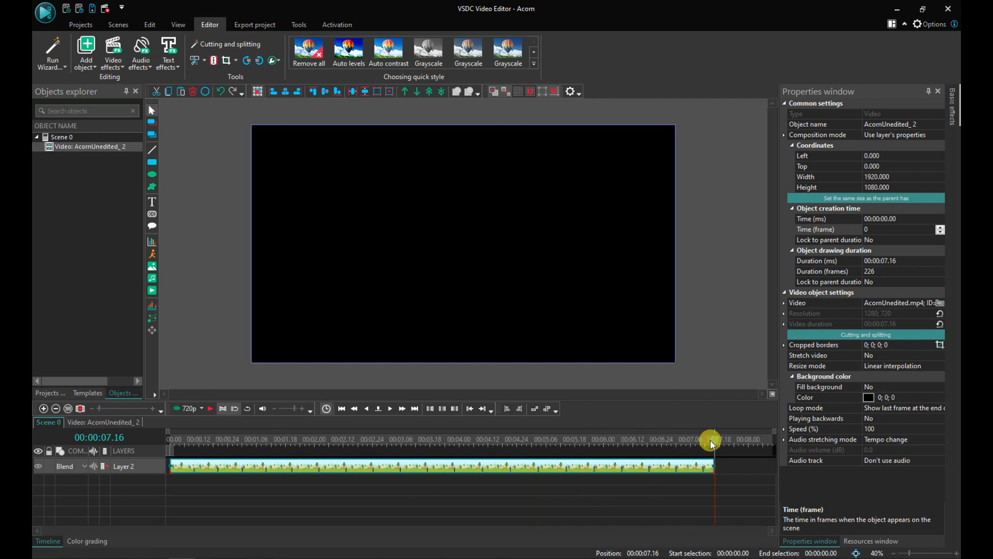
pyautogui.moveTo(712, 439); pyautogui.dragTo(157, 439)
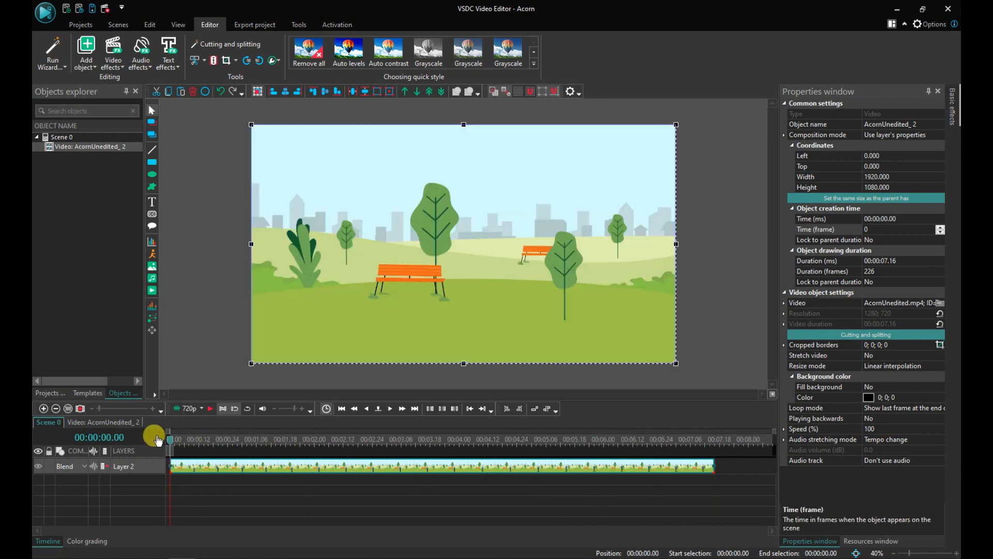
pyautogui.click(211, 407)
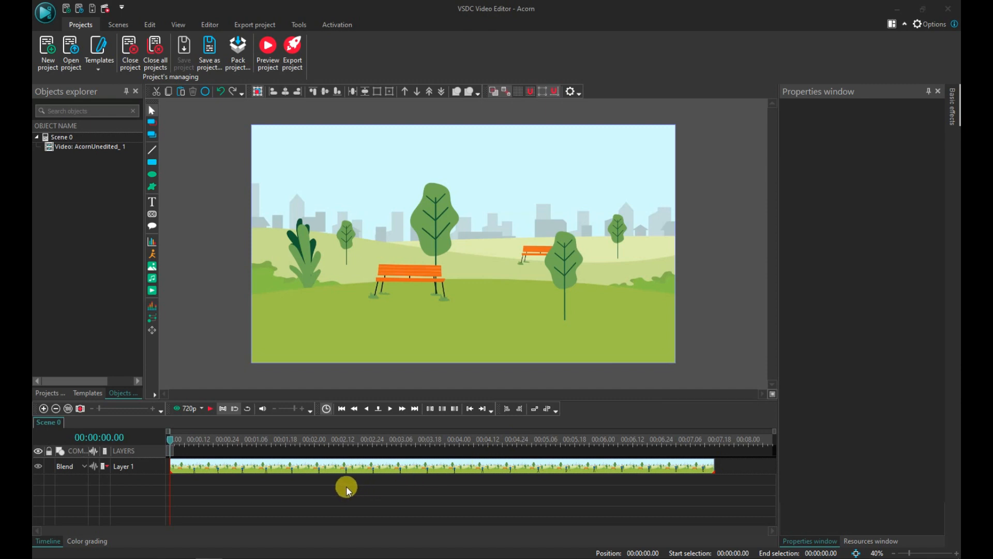
# Step: Step the cursor frame by frame to 00:00:02.27 and set the selection start marker there
pyautogui.click(397, 442)
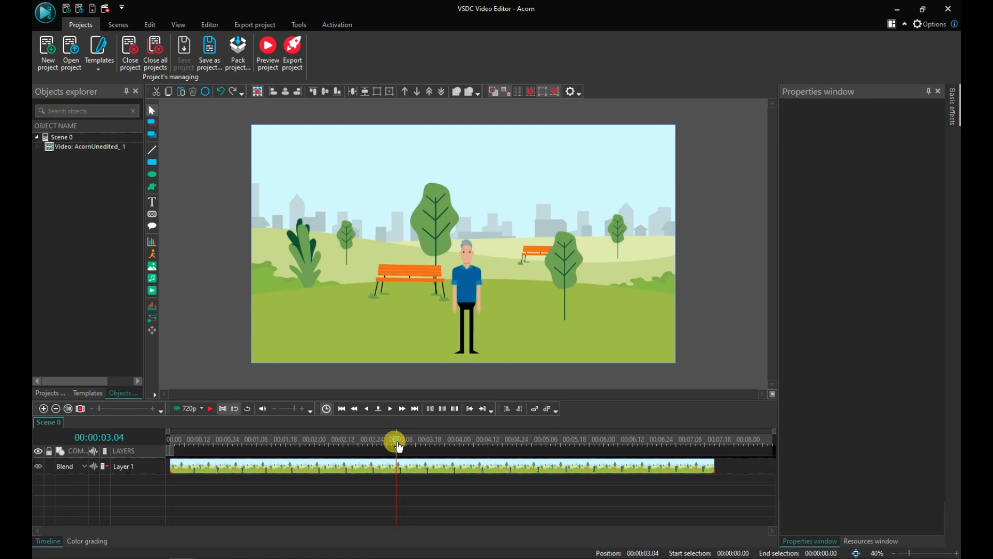
pyautogui.click(380, 441)
pyautogui.moveTo(380, 440); pyautogui.dragTo(375, 440)
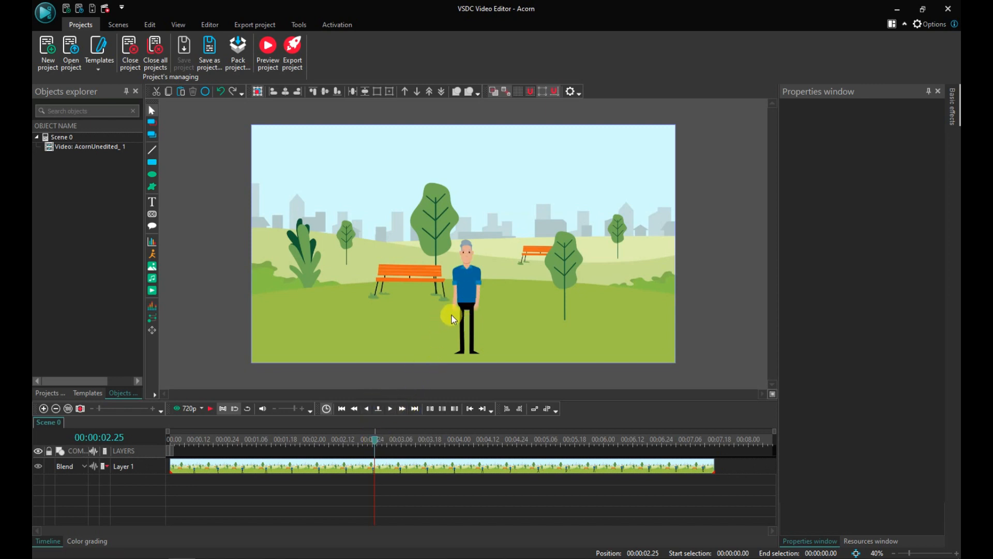
pyautogui.click(391, 409)
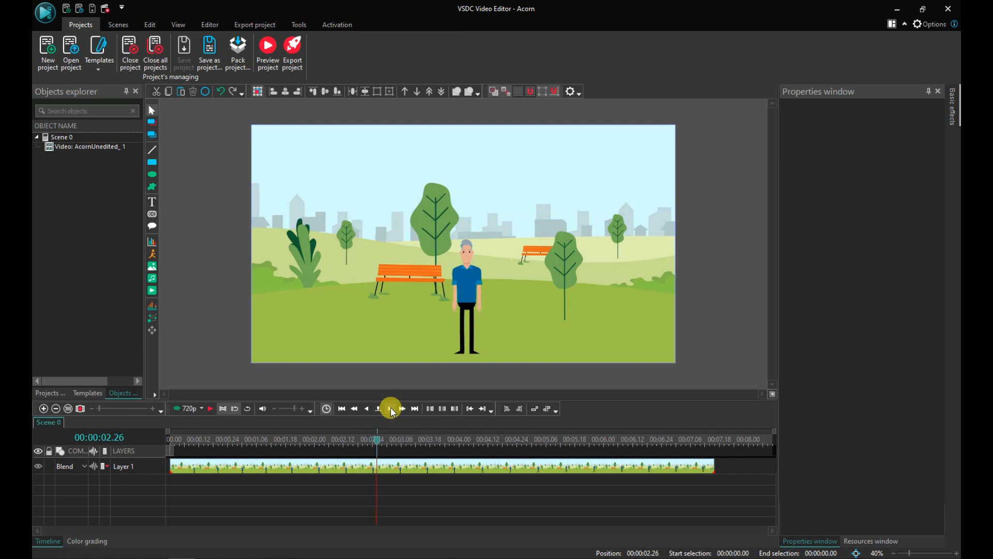
pyautogui.click(392, 411)
pyautogui.click(440, 409)
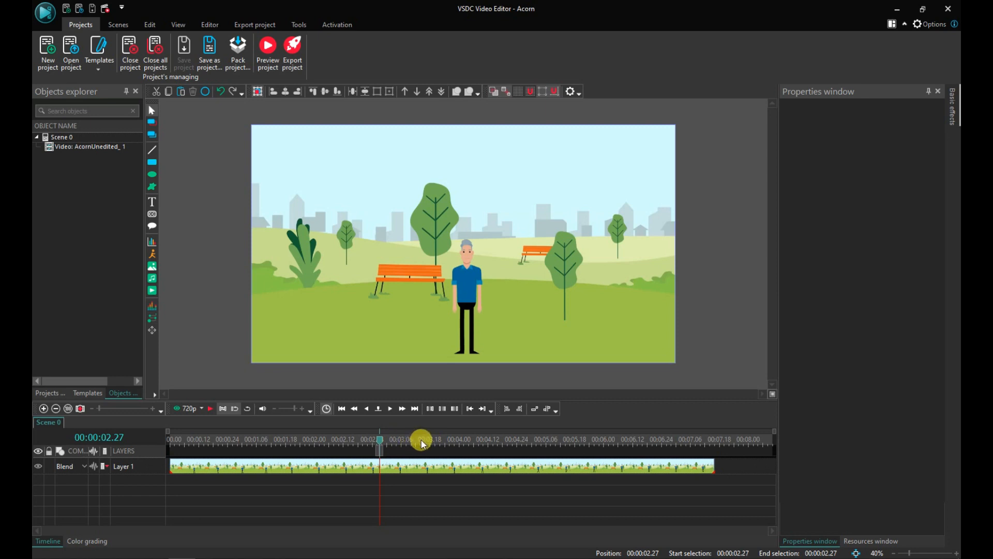
# Step: Move the cursor frame by frame to 00:00:03.25 and set the selection end marker there
pyautogui.moveTo(419, 443); pyautogui.dragTo(459, 444)
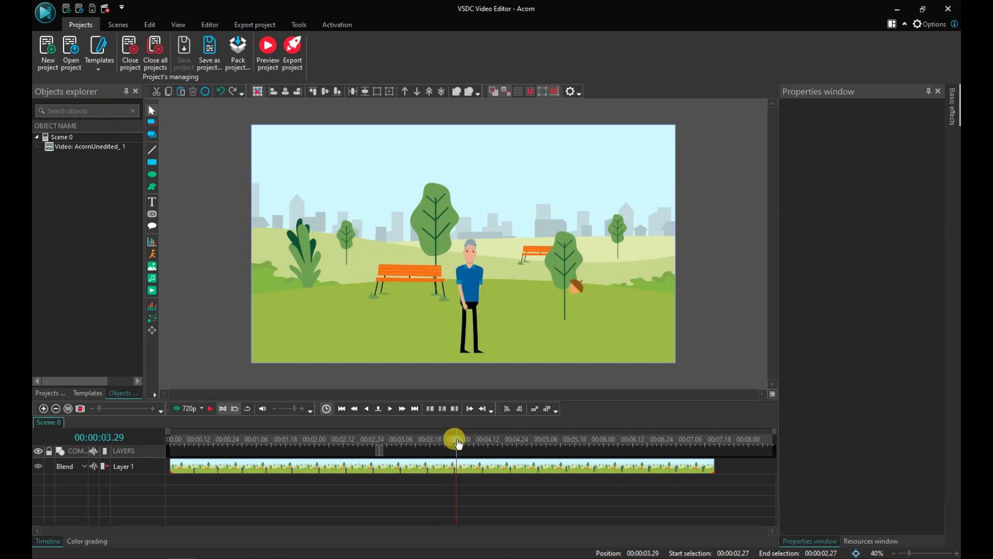
pyautogui.click(369, 410)
pyautogui.click(369, 410)
pyautogui.click(369, 410)
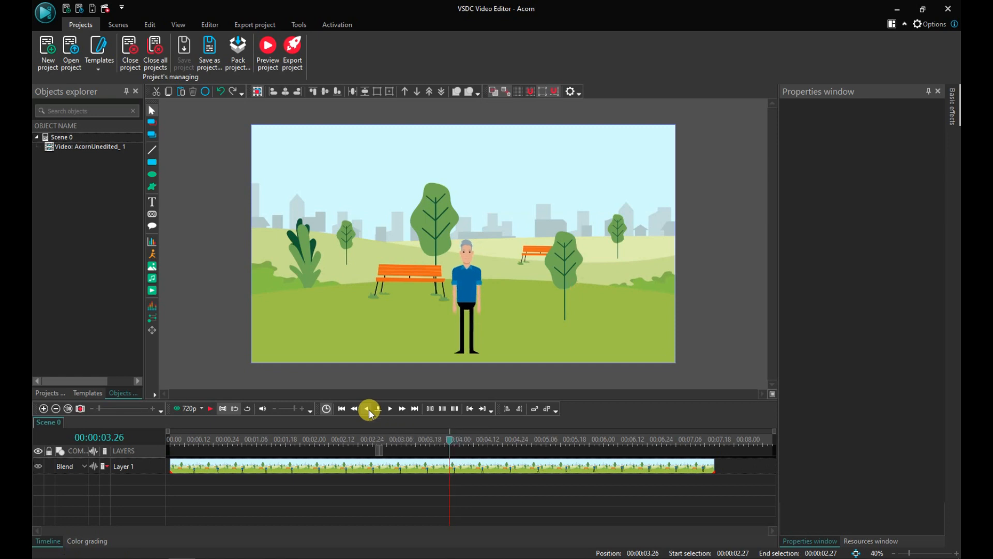
pyautogui.click(369, 410)
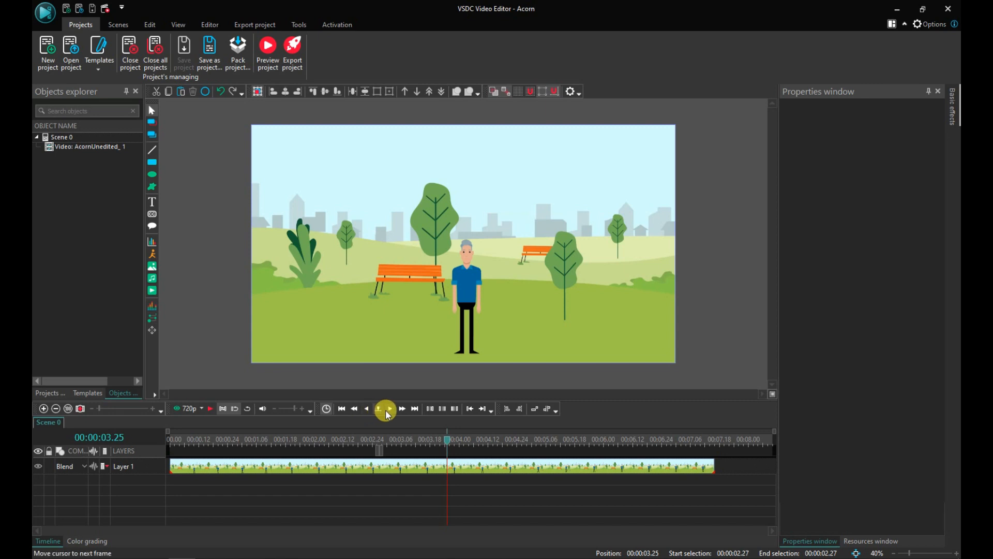
pyautogui.click(385, 409)
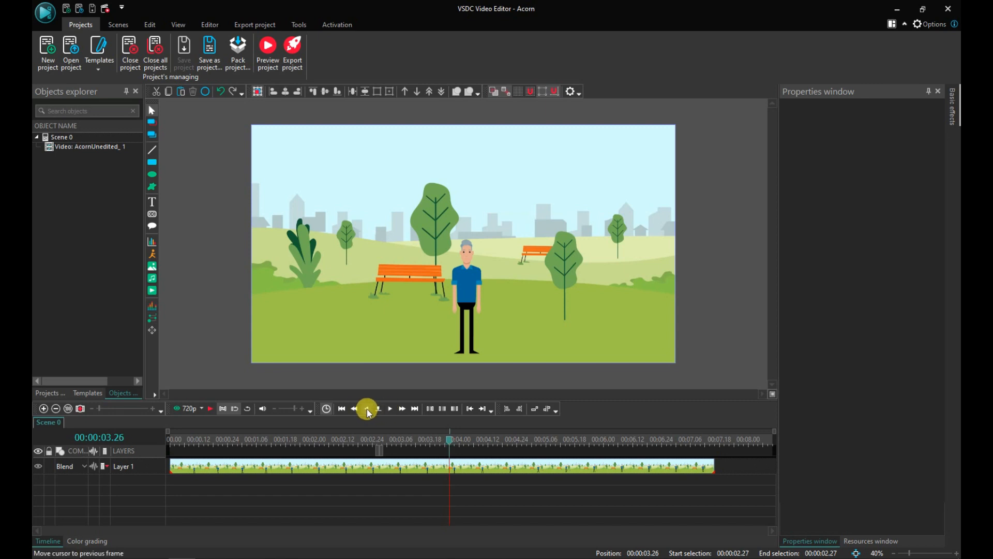
pyautogui.click(369, 410)
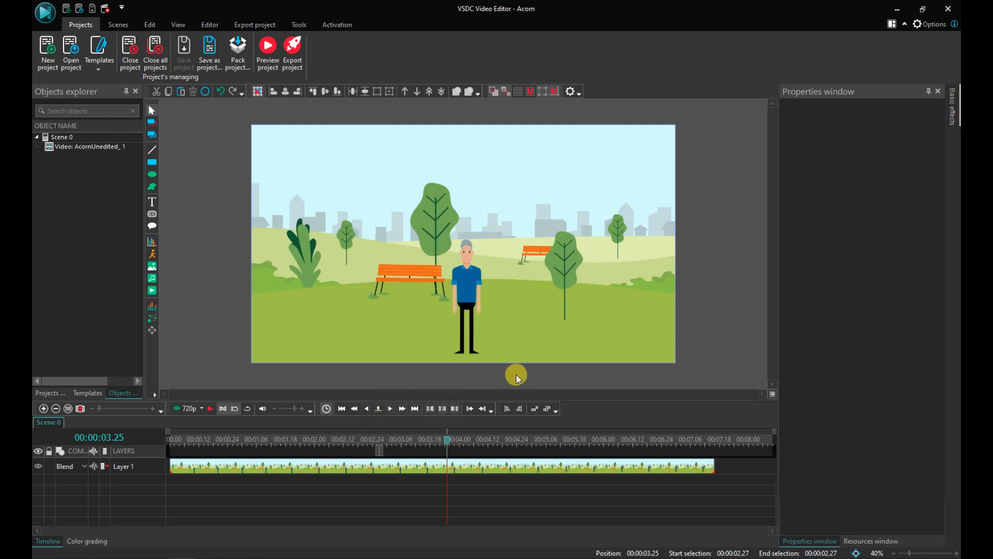
pyautogui.click(457, 410)
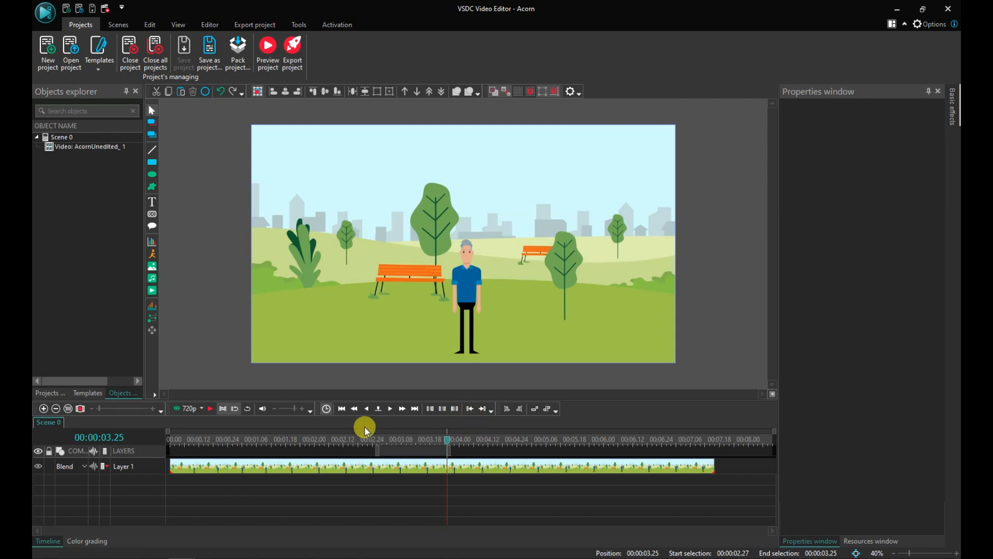
# Step: Return the cursor to the selection start at 00:00:02.27 and start adding a tooltip object at the cursor position
pyautogui.click(380, 441)
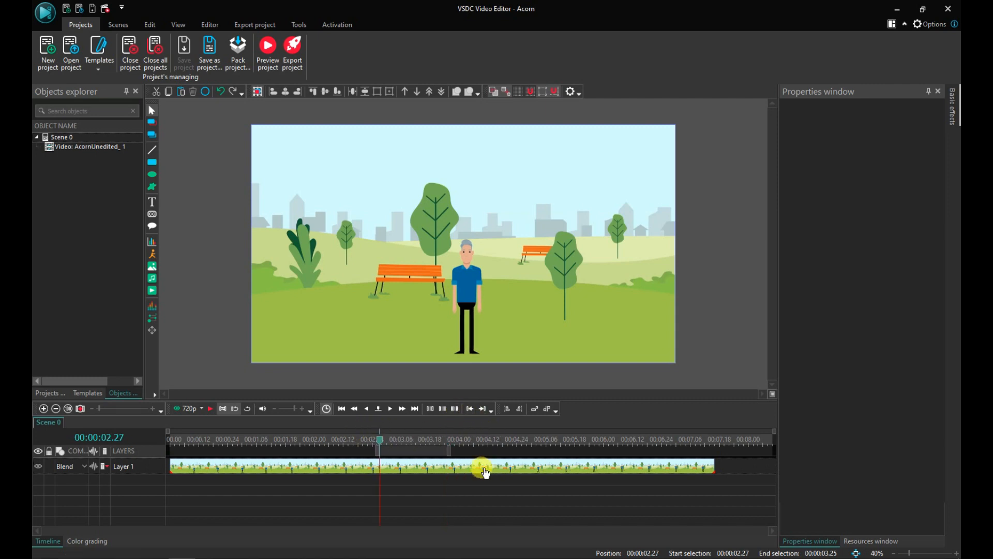
pyautogui.click(211, 410)
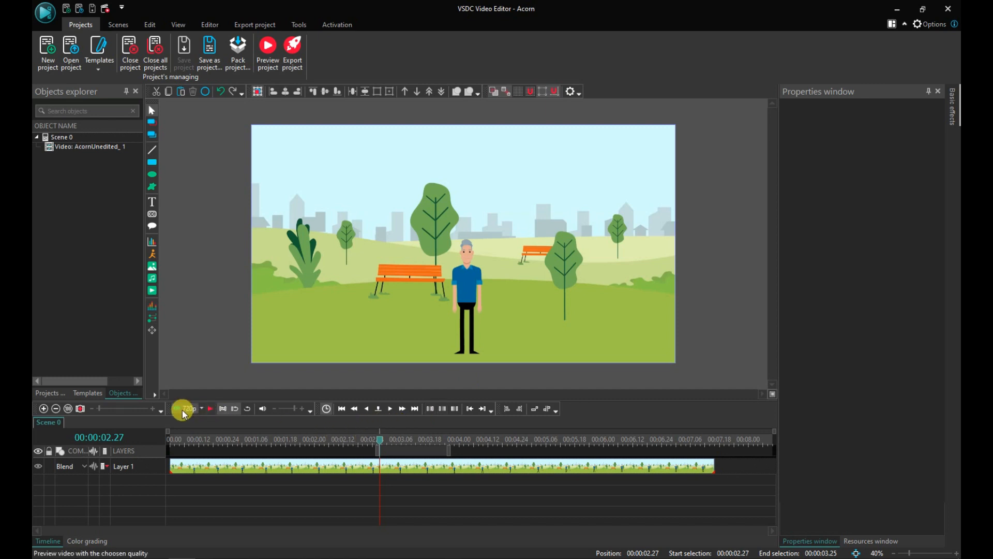
pyautogui.click(44, 409)
pyautogui.click(44, 409)
pyautogui.click(44, 410)
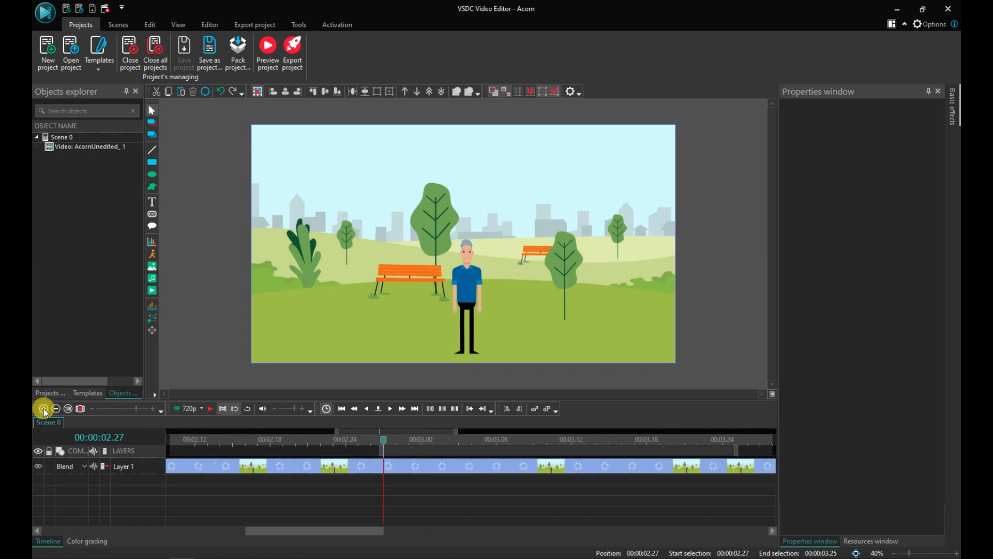
pyautogui.moveTo(355, 529); pyautogui.dragTo(374, 536)
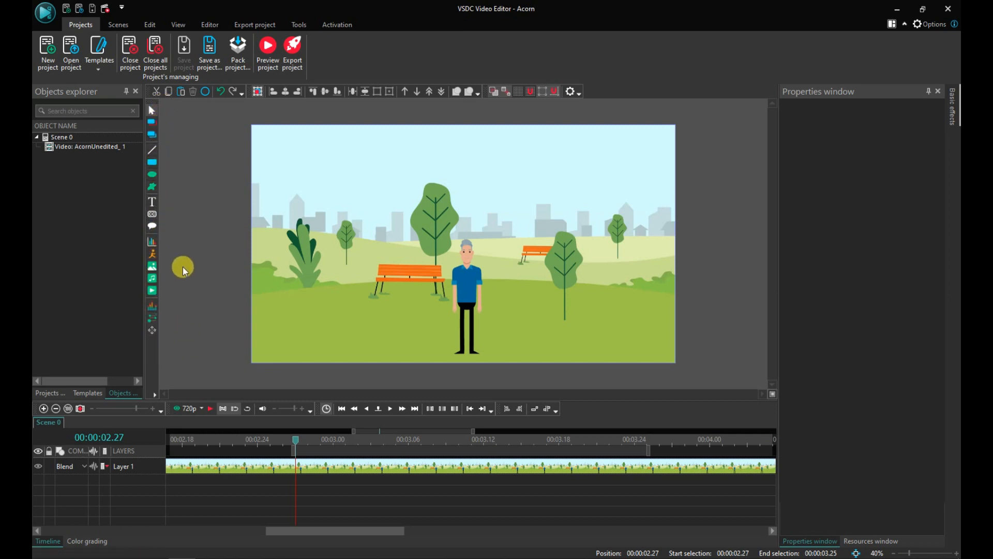
pyautogui.click(152, 227)
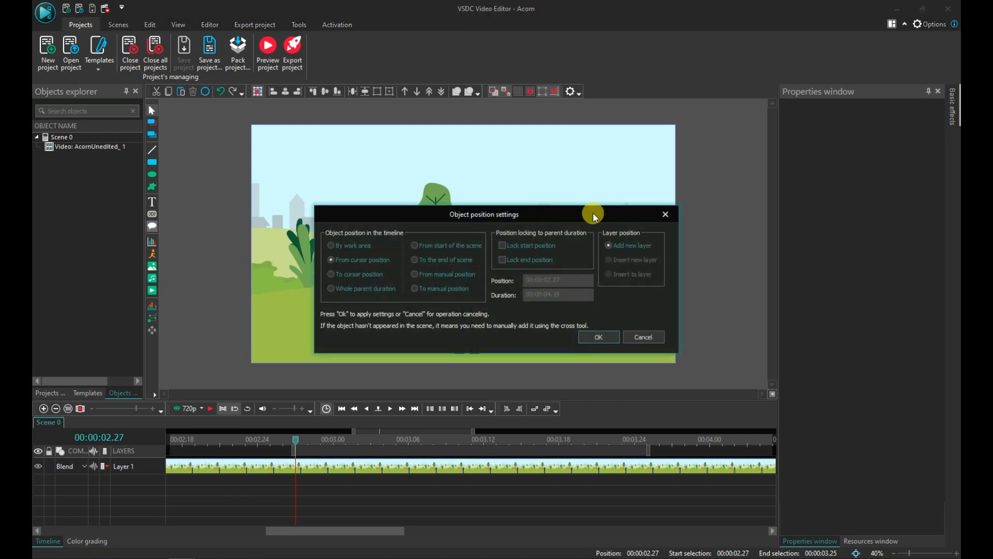
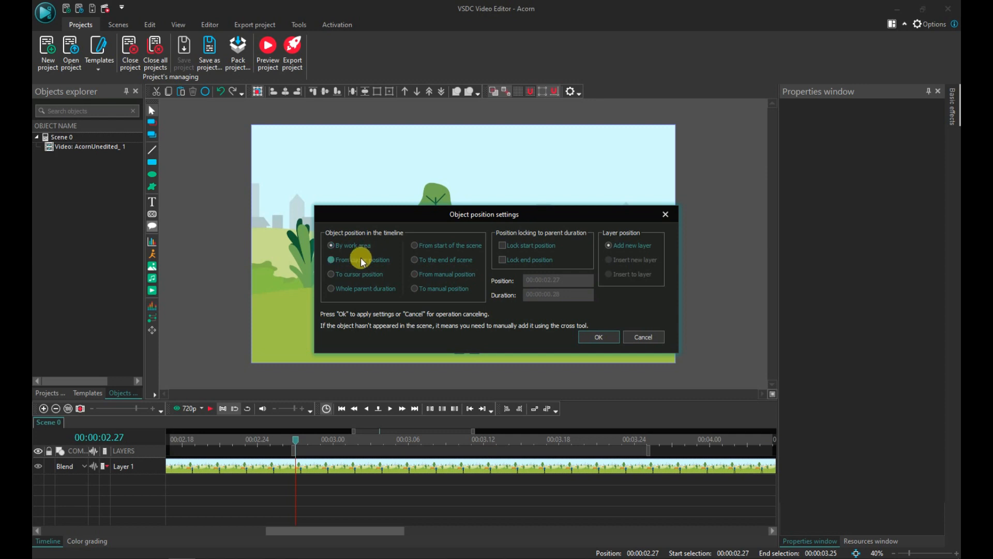
# Step: Position the new tooltip from the cursor position with locked start and end, and draw it above the man's head
pyautogui.click(361, 258)
pyautogui.click(533, 246)
pyautogui.click(553, 256)
pyautogui.click(599, 337)
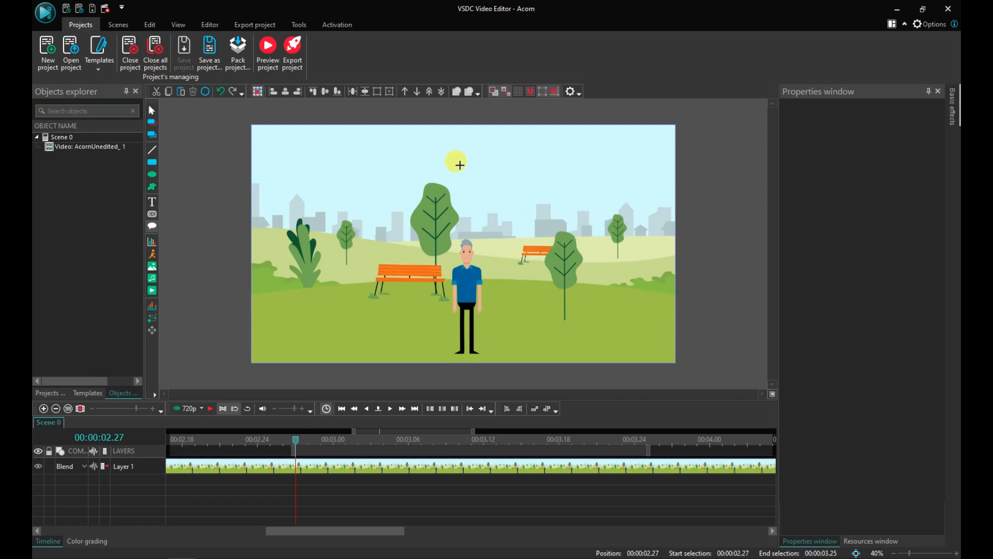
pyautogui.moveTo(458, 167); pyautogui.dragTo(534, 223)
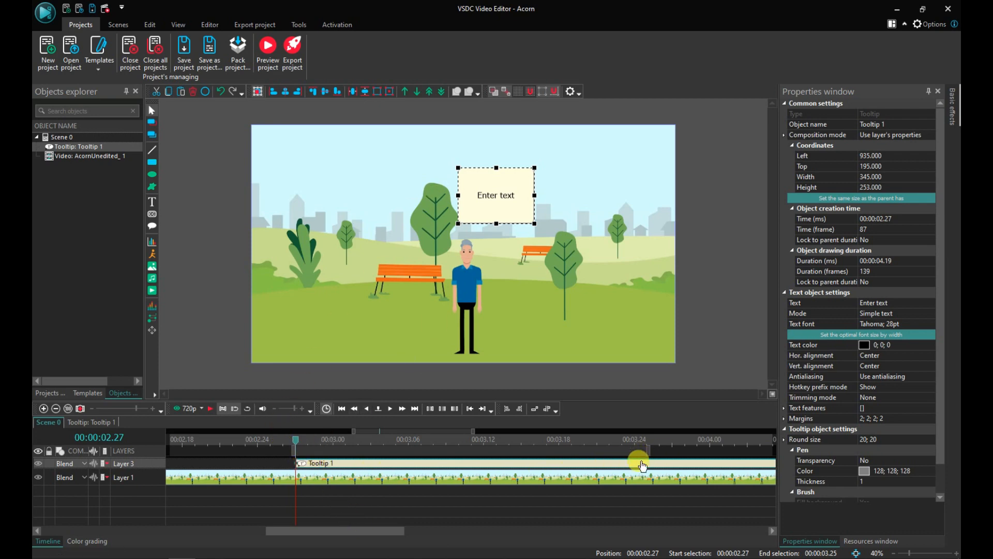
# Step: Shorten the tooltip on the timeline to a duration of about 28 frames
pyautogui.click(69, 409)
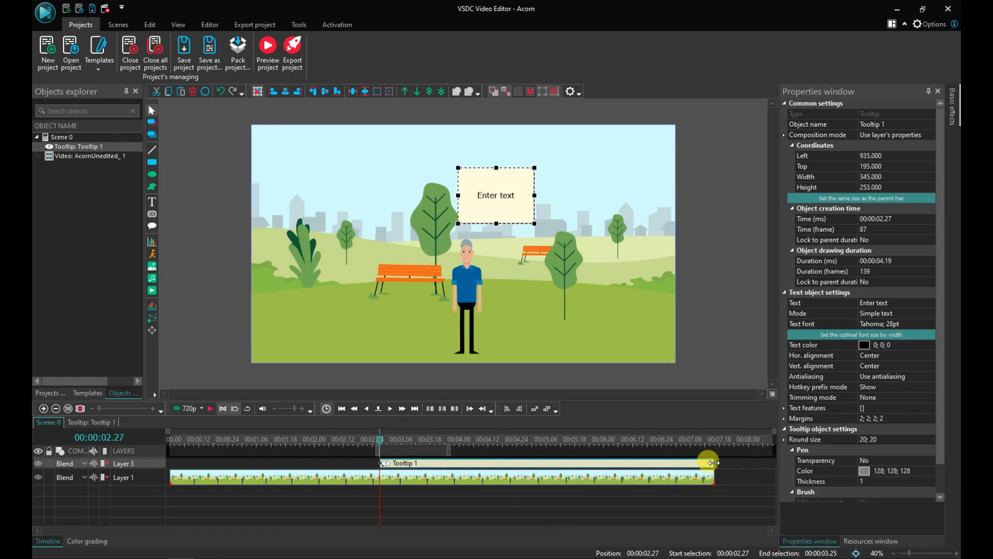
pyautogui.moveTo(713, 462); pyautogui.dragTo(443, 459)
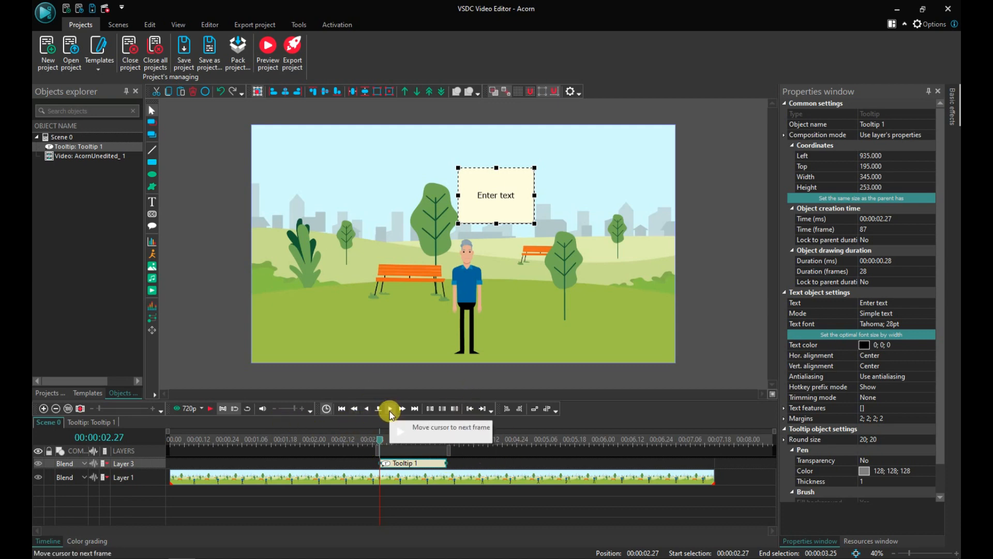
# Step: Apply the first bottom tooltip style to the tooltip
pyautogui.click(210, 409)
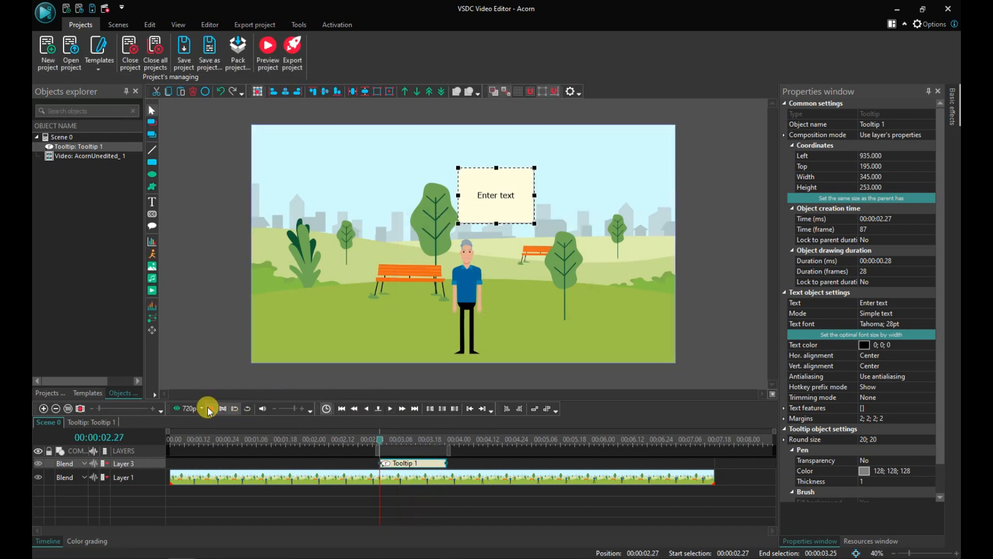
pyautogui.click(209, 410)
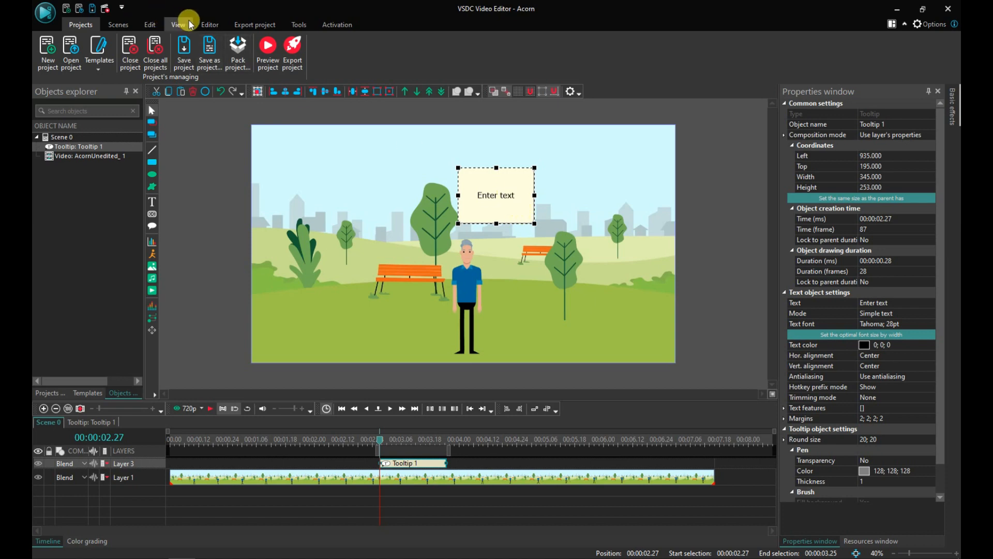
pyautogui.click(203, 24)
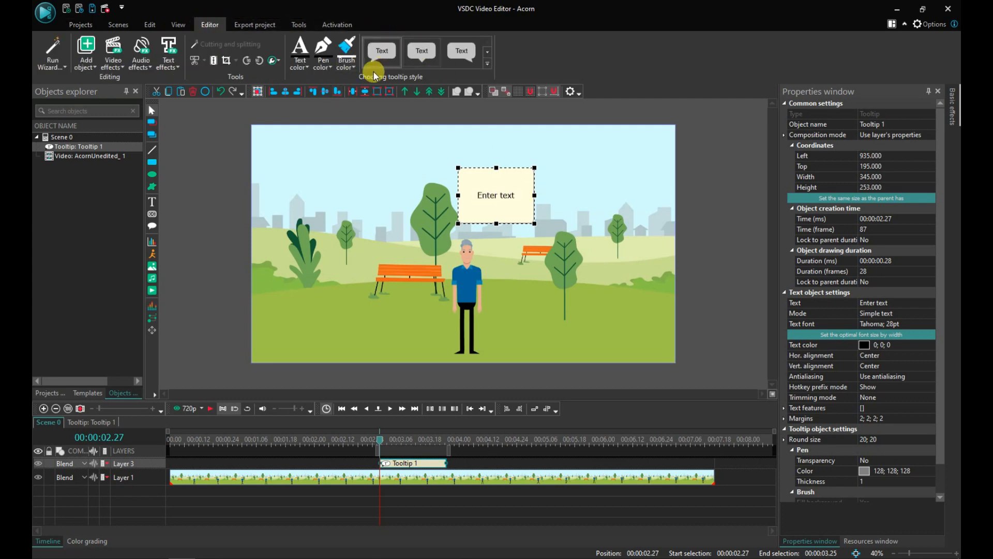
pyautogui.click(486, 64)
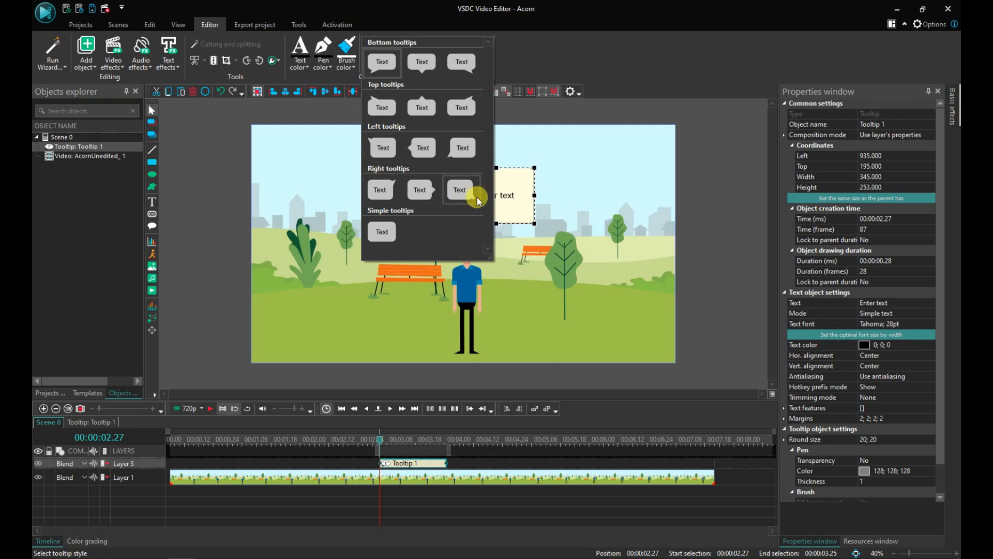
pyautogui.click(386, 65)
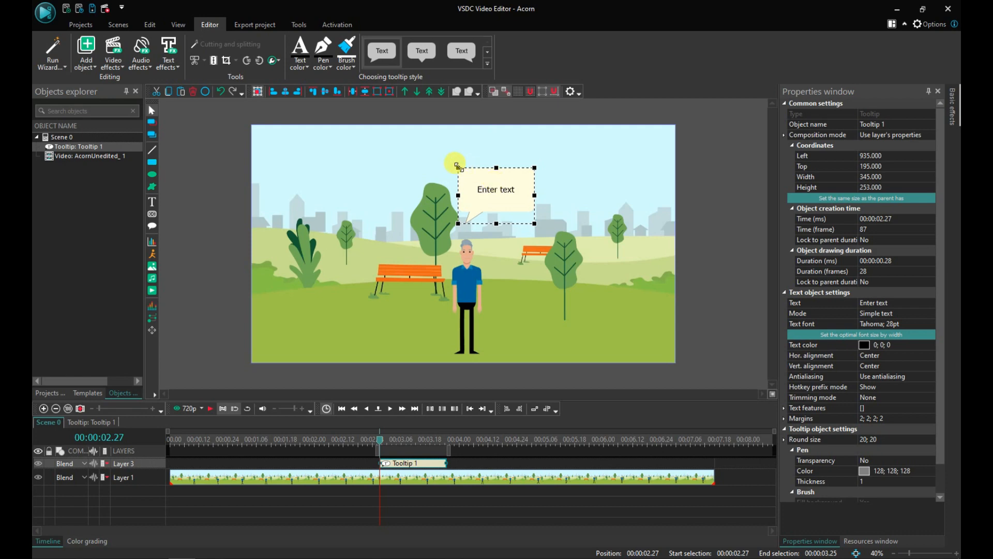
# Step: Resize the tooltip bubble and move it up and right so its tail points to the man's head
pyautogui.moveTo(457, 166); pyautogui.dragTo(451, 156)
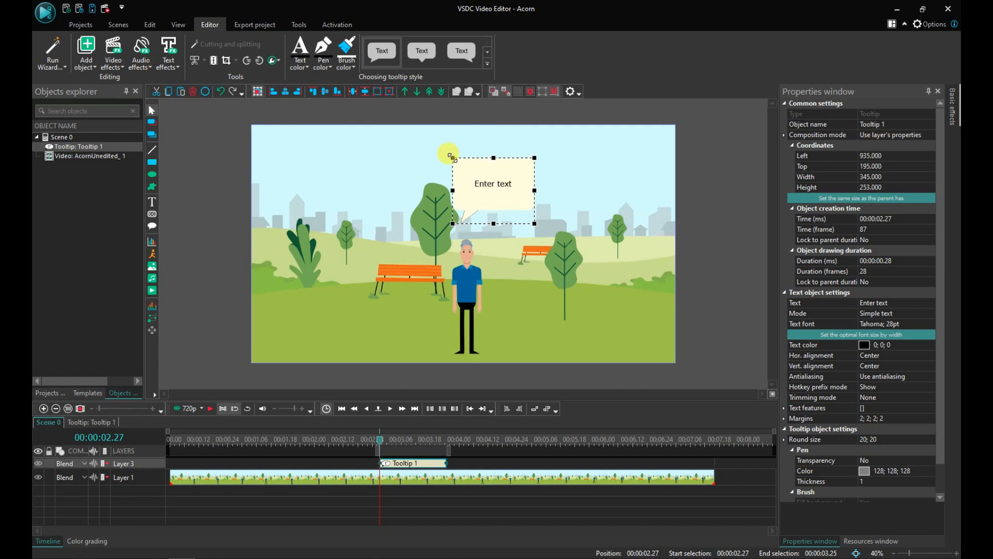
pyautogui.moveTo(474, 189); pyautogui.dragTo(508, 203)
pyautogui.click(584, 199)
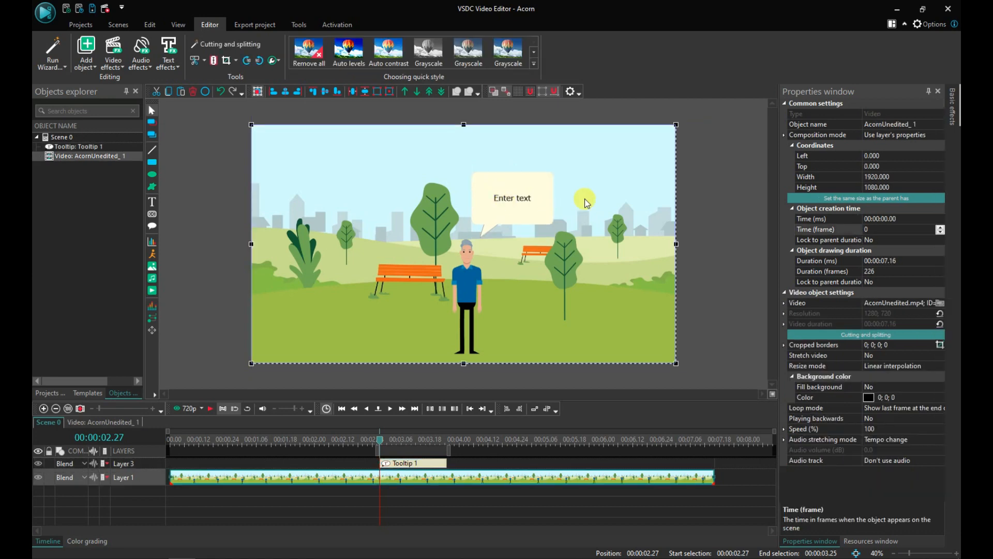
pyautogui.click(517, 203)
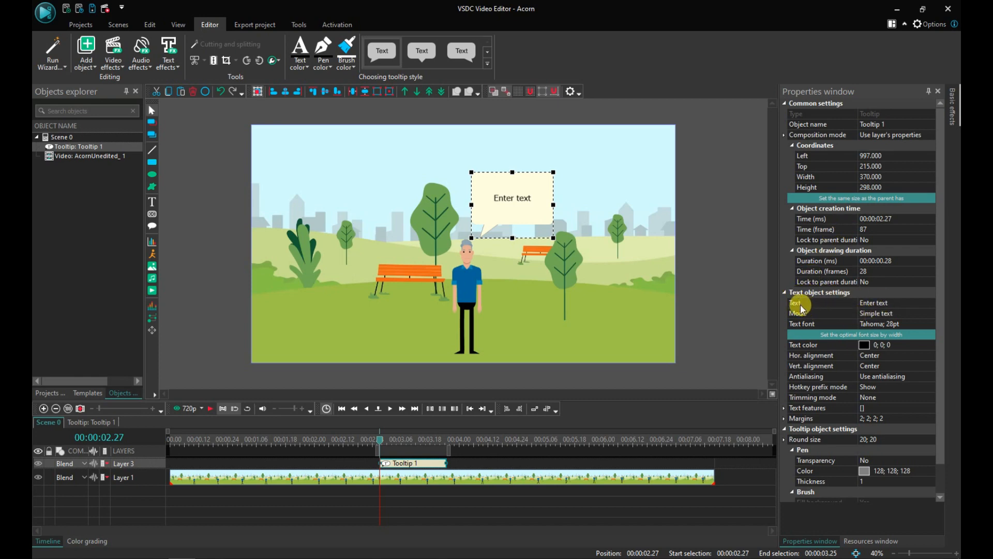
# Step: Set the tooltip's text to Hello
pyautogui.click(878, 305)
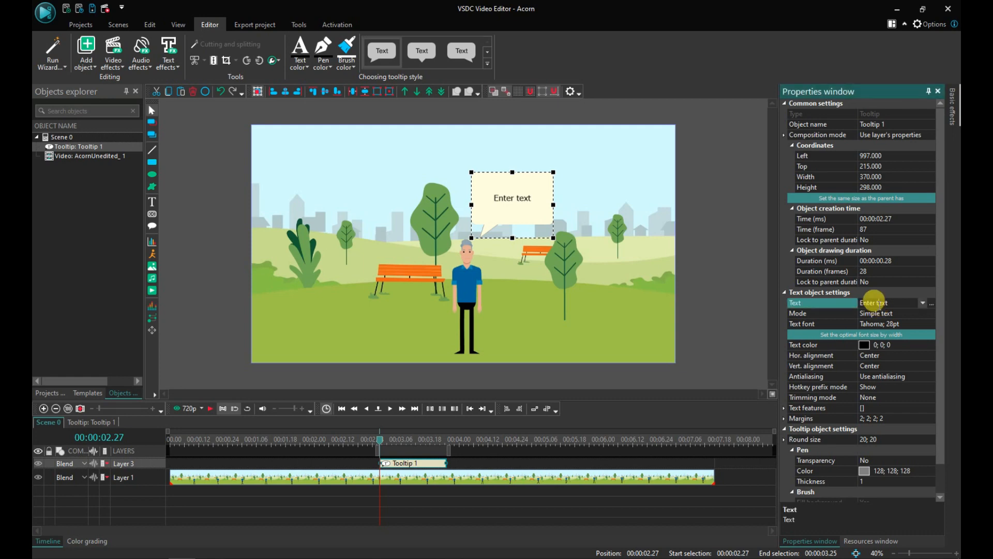
pyautogui.write('Hello')
pyautogui.click(850, 297)
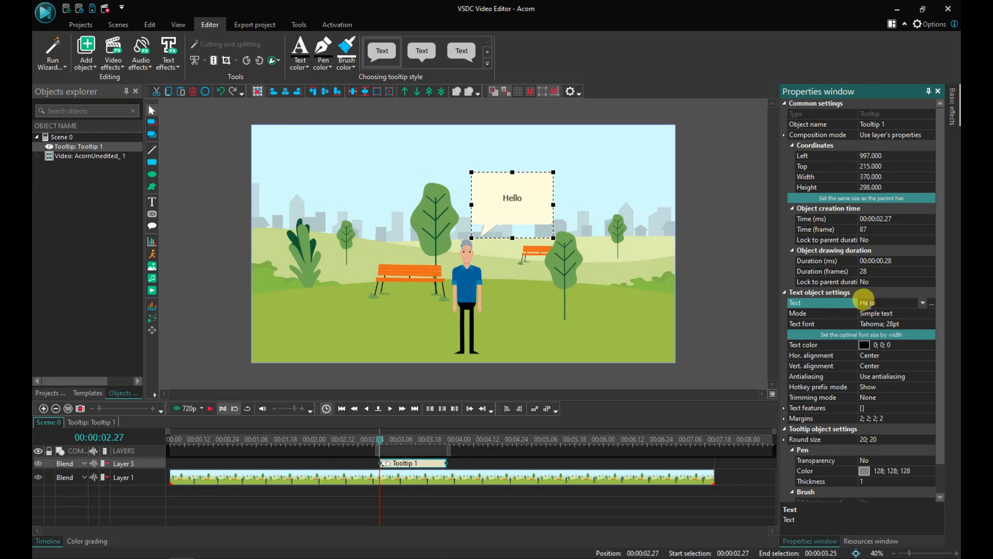
# Step: Delete the tooltip's text, leaving the bubble empty
pyautogui.click(859, 303)
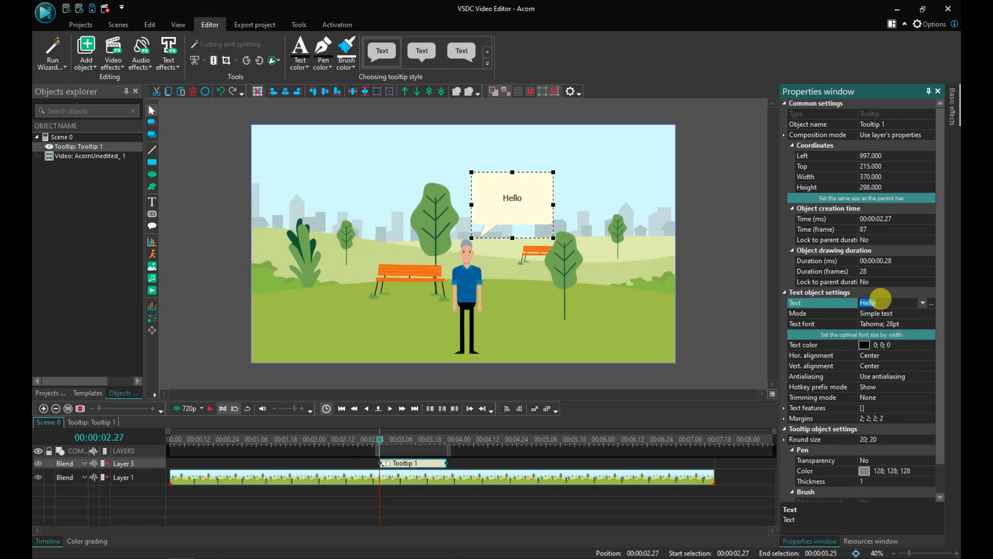
pyautogui.press('BackSpace')
pyautogui.press('Return')
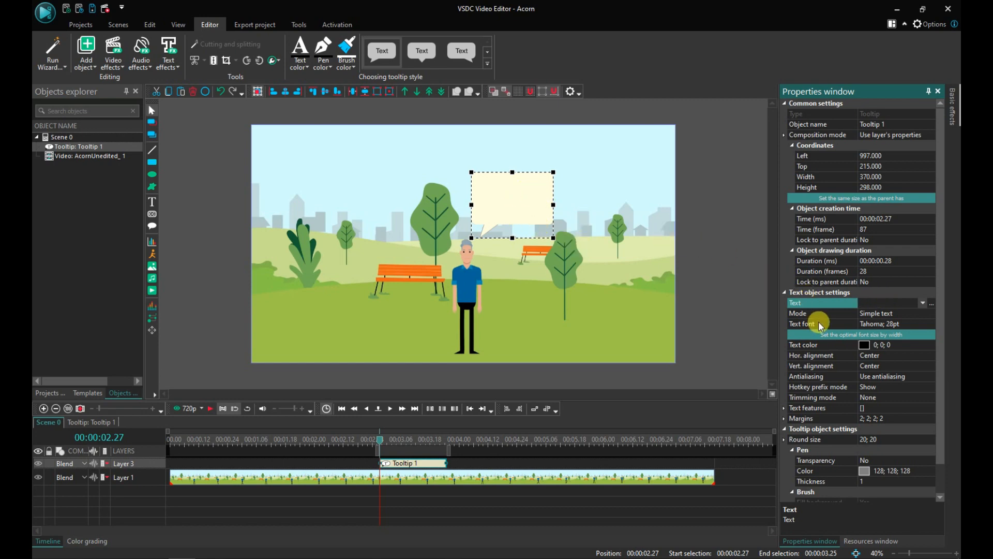
# Step: Review the tooltip's text mode, text colour and margins properties
pyautogui.click(885, 315)
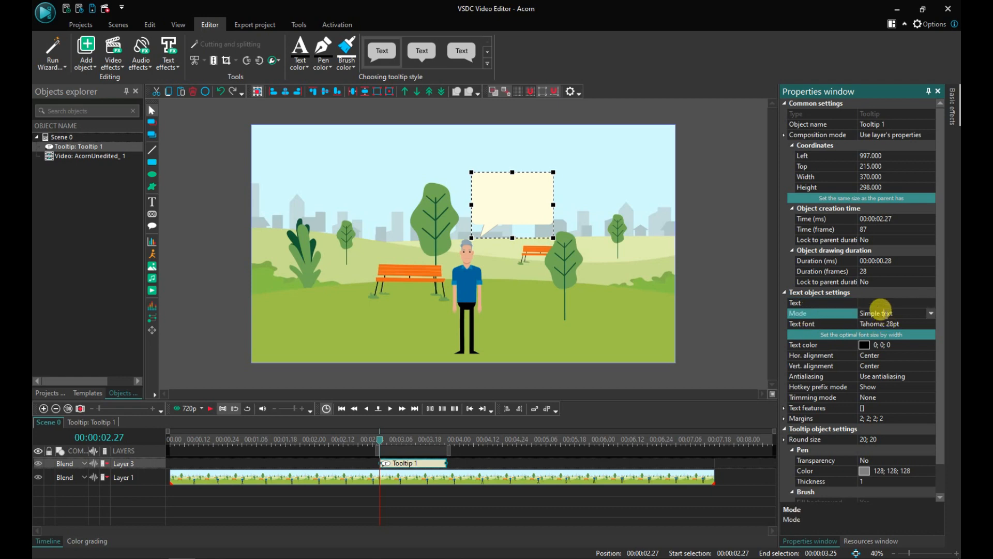
pyautogui.click(928, 314)
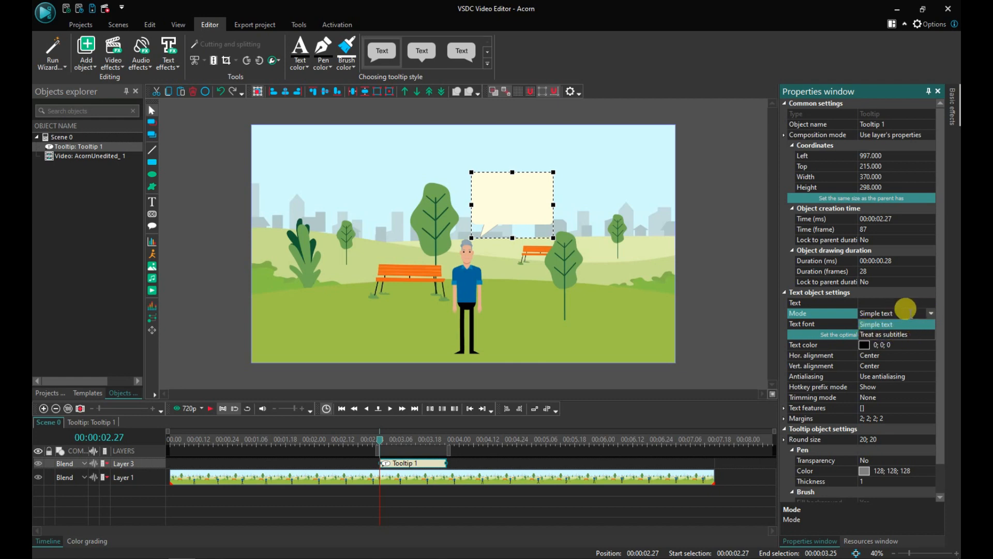
pyautogui.click(931, 314)
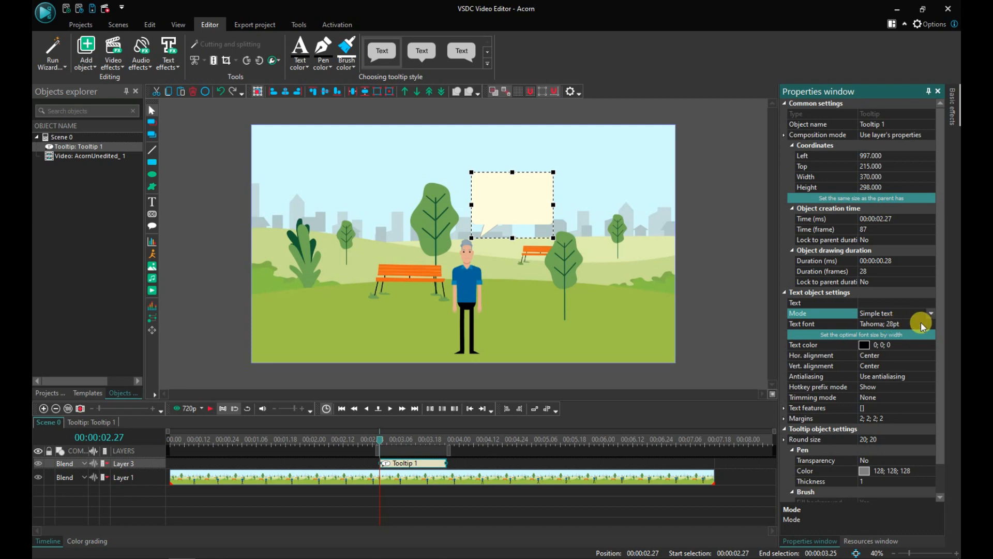
pyautogui.click(819, 347)
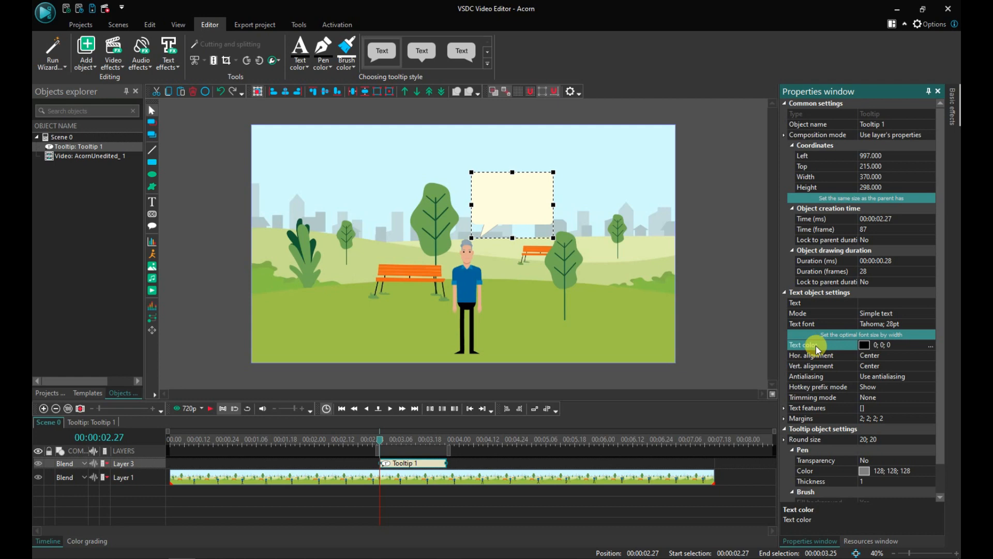
pyautogui.click(818, 418)
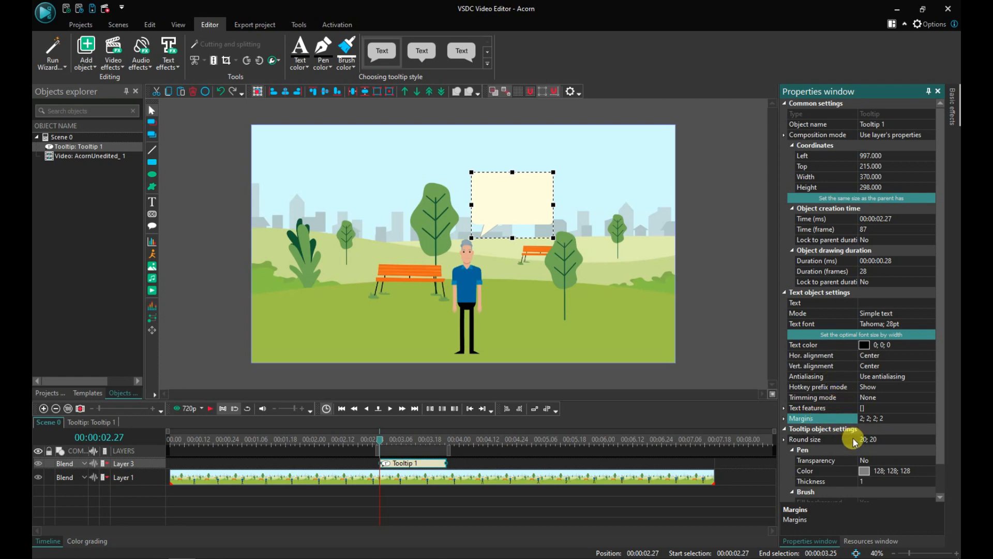
# Step: Expand the tooltip's round size property and set its cx value to 40
pyautogui.scroll(-1, 854, 408)
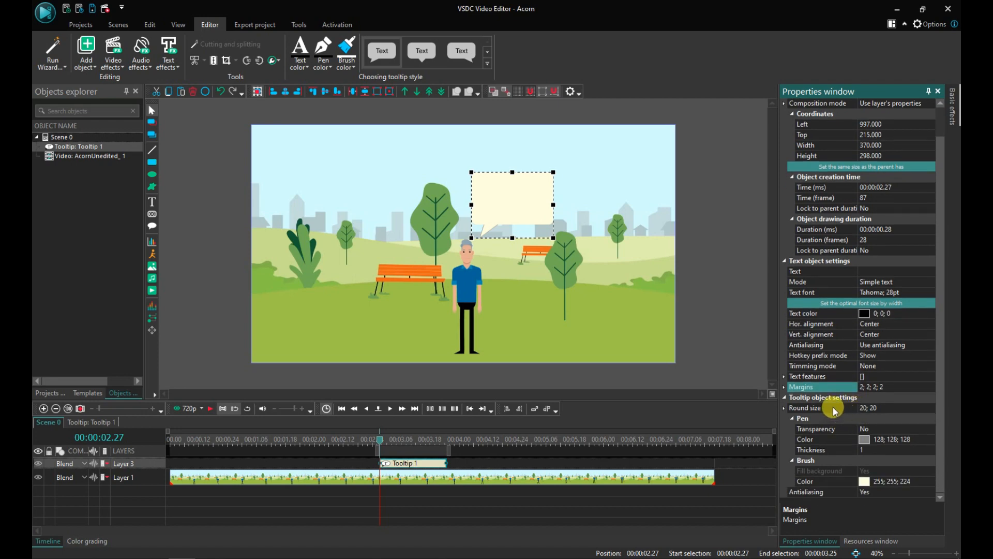
pyautogui.click(834, 409)
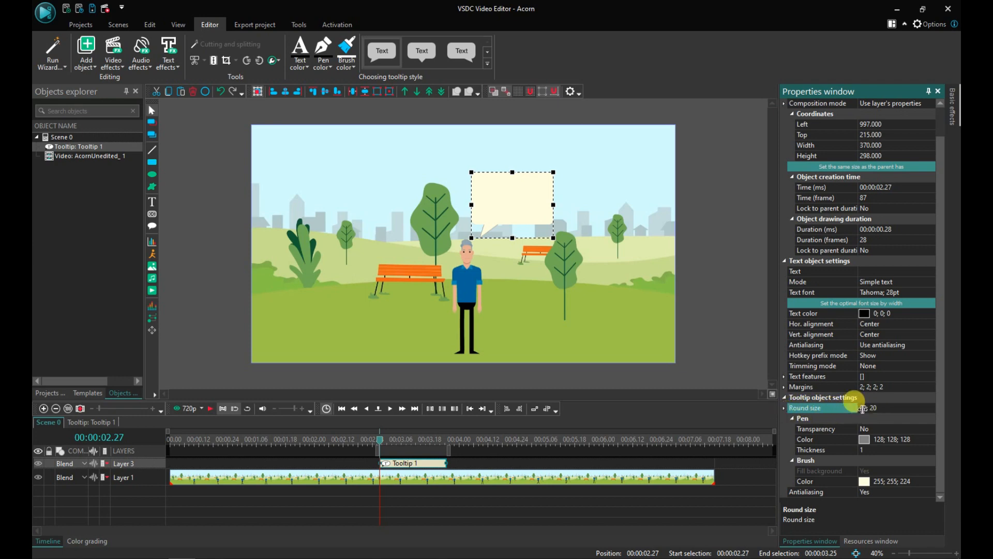
pyautogui.click(784, 408)
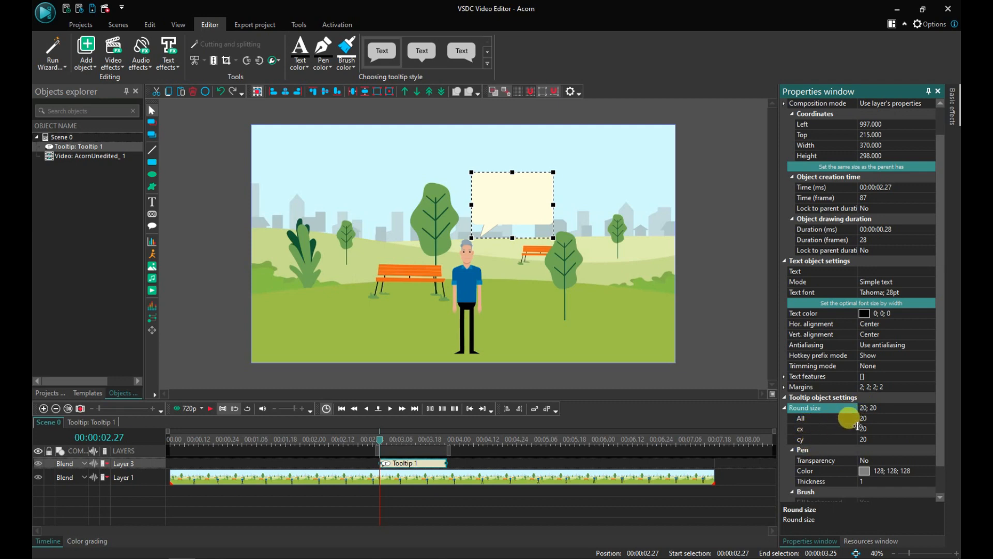
pyautogui.click(586, 202)
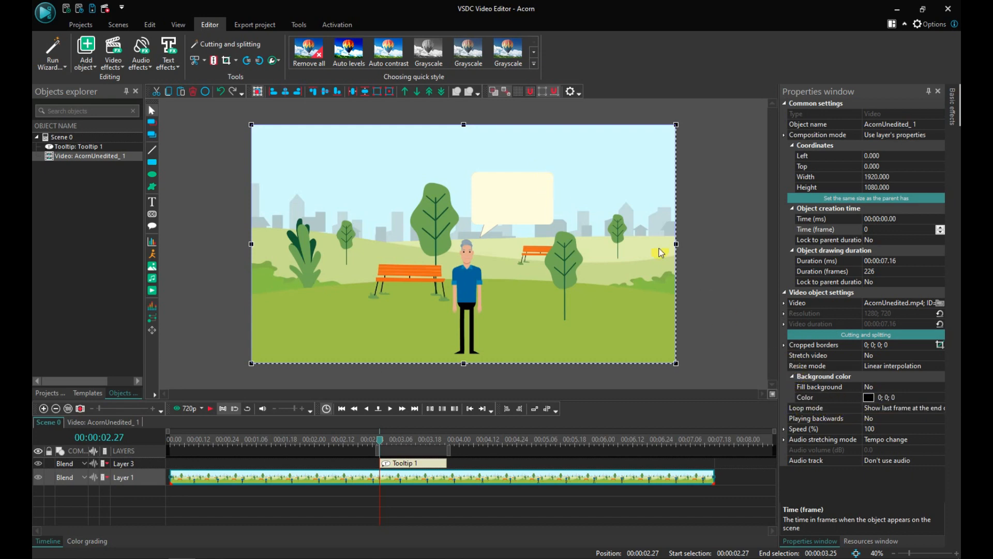
pyautogui.click(548, 228)
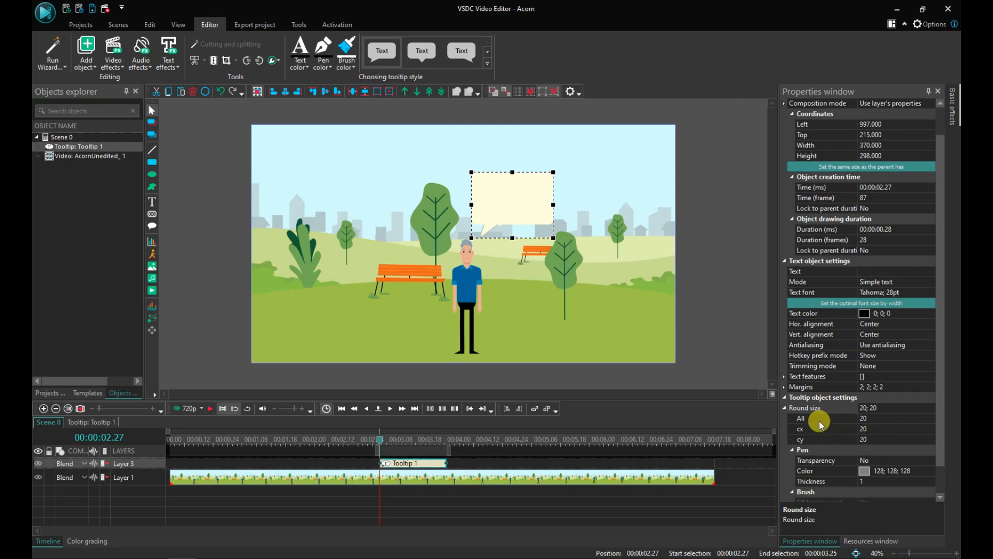
pyautogui.click(869, 430)
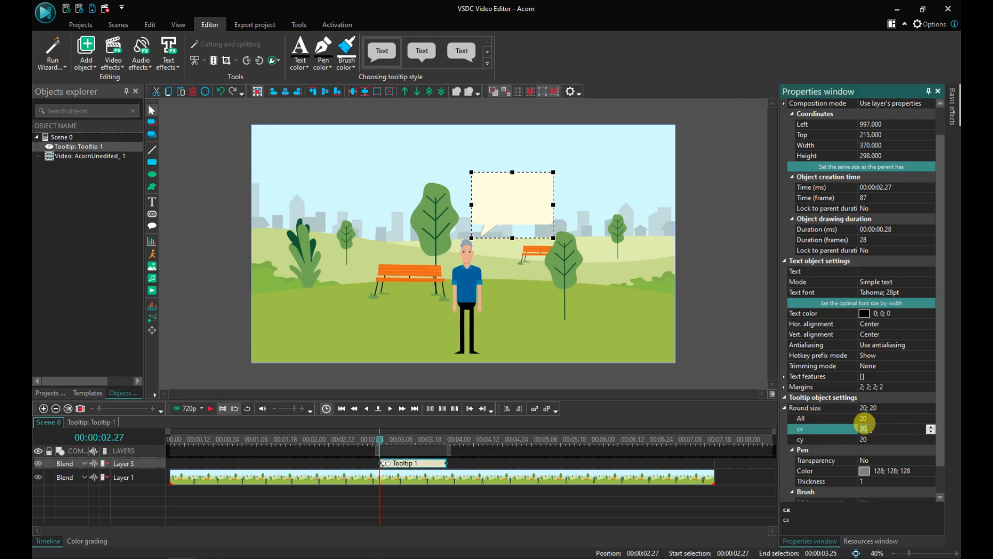
pyautogui.write('40')
pyautogui.click(865, 429)
pyautogui.press('Return')
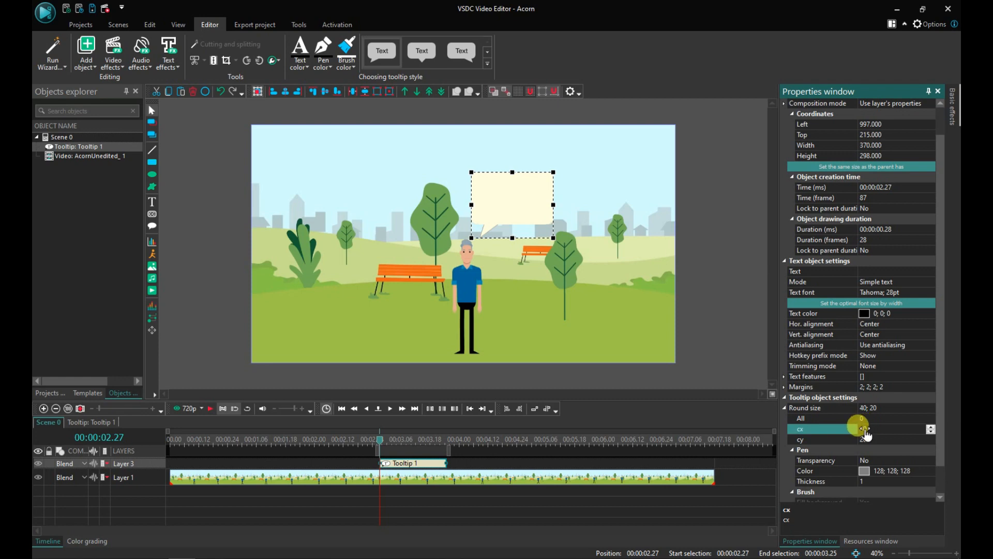
# Step: Set the tooltip's round size cy value to 40 and collapse the round size property
pyautogui.click(579, 241)
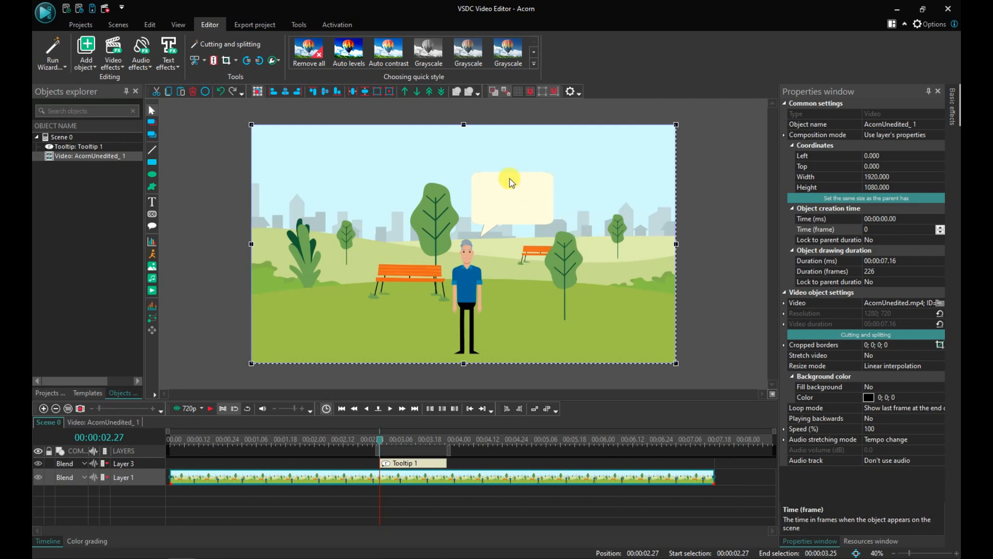
pyautogui.click(514, 200)
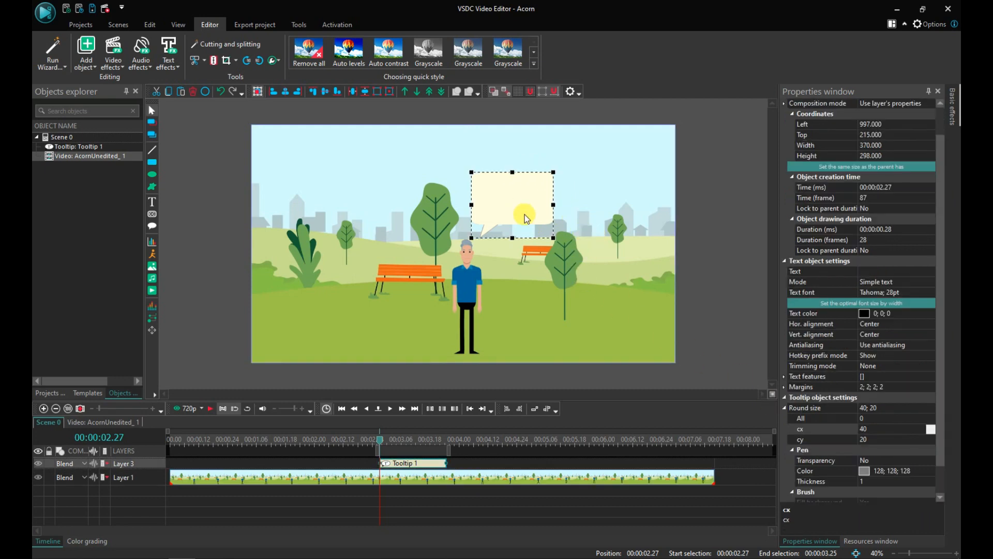
pyautogui.click(864, 429)
pyautogui.click(866, 440)
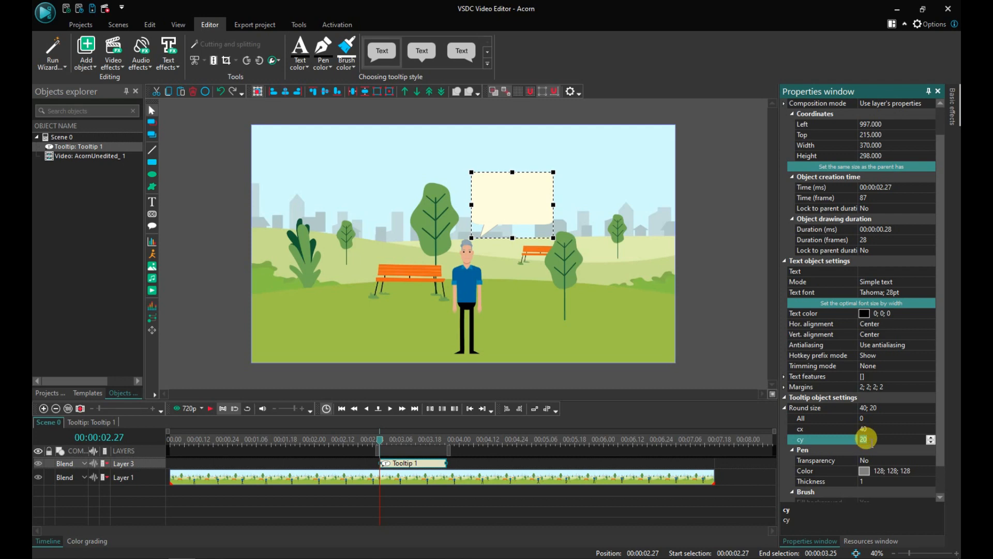
pyautogui.write('40')
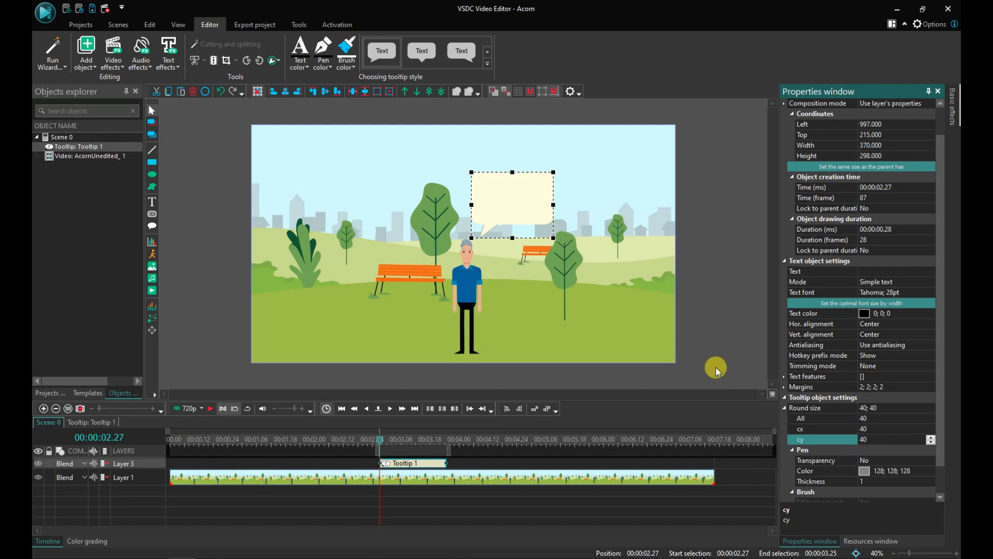
pyautogui.click(573, 227)
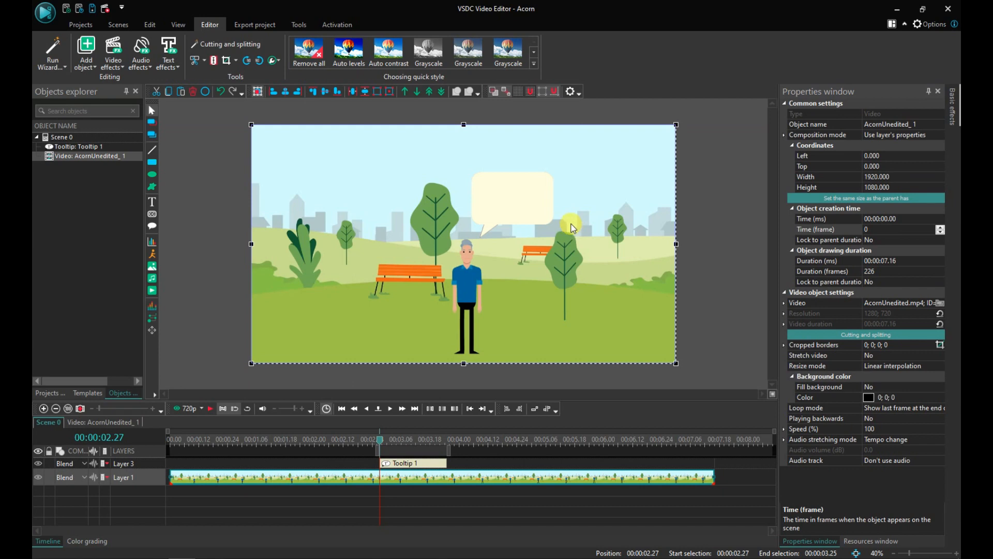
pyautogui.click(546, 212)
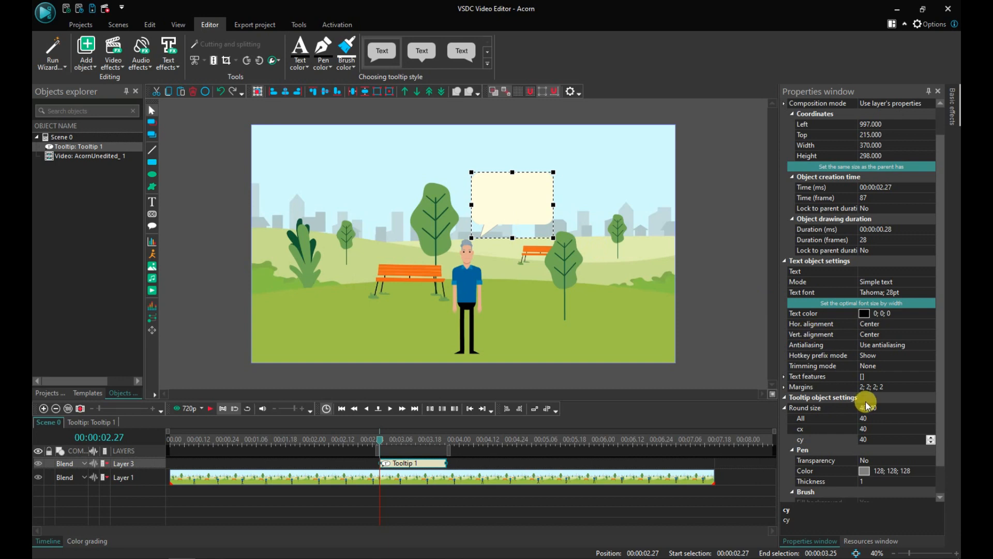
pyautogui.doubleClick(789, 408)
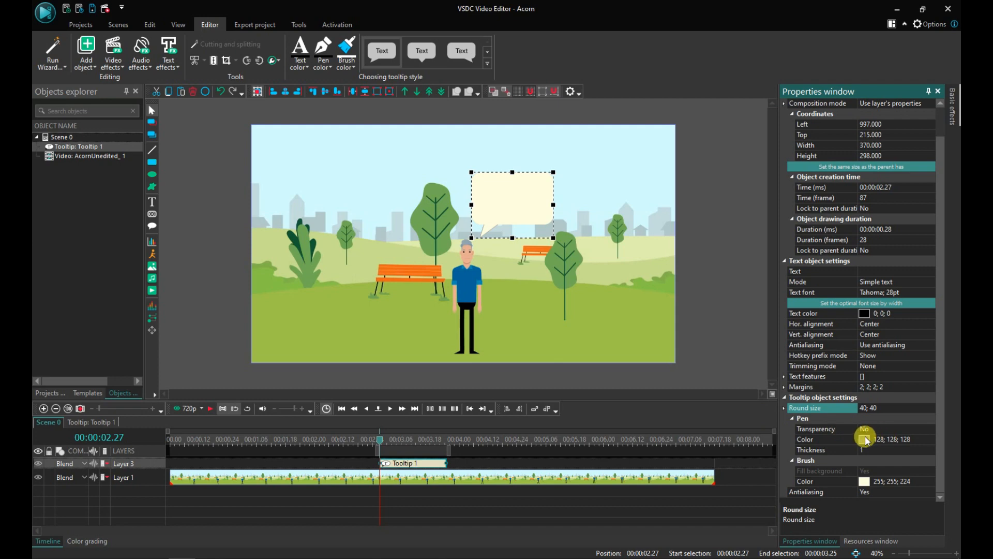
# Step: Set the tooltip's pen colour to the darker grey 77; 77; 77 (#4D4D4D)
pyautogui.click(831, 439)
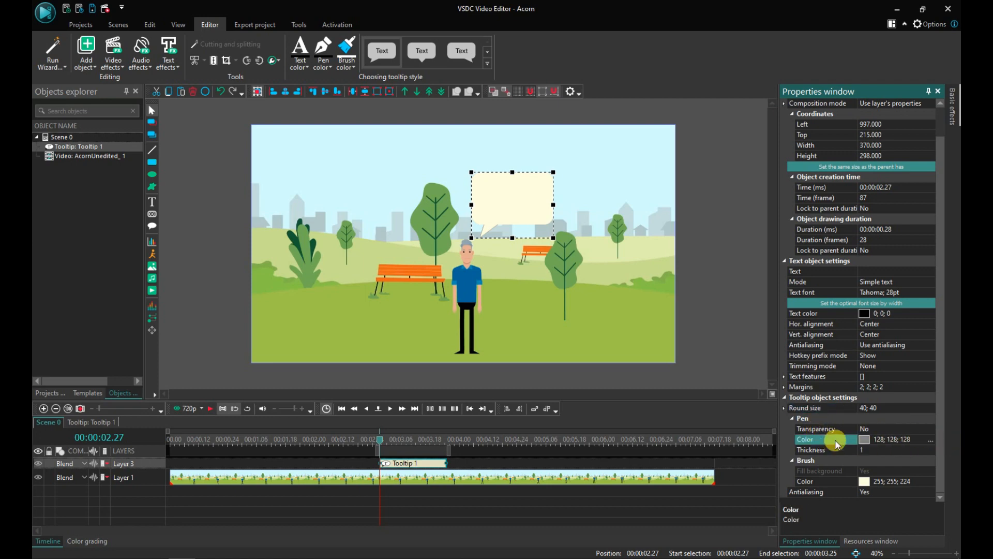
pyautogui.click(930, 442)
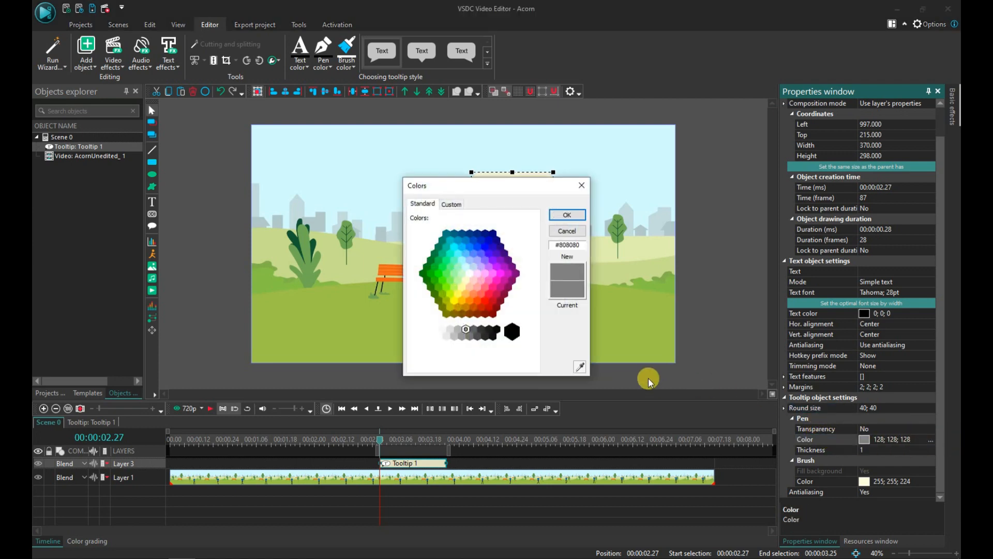
pyautogui.click(478, 337)
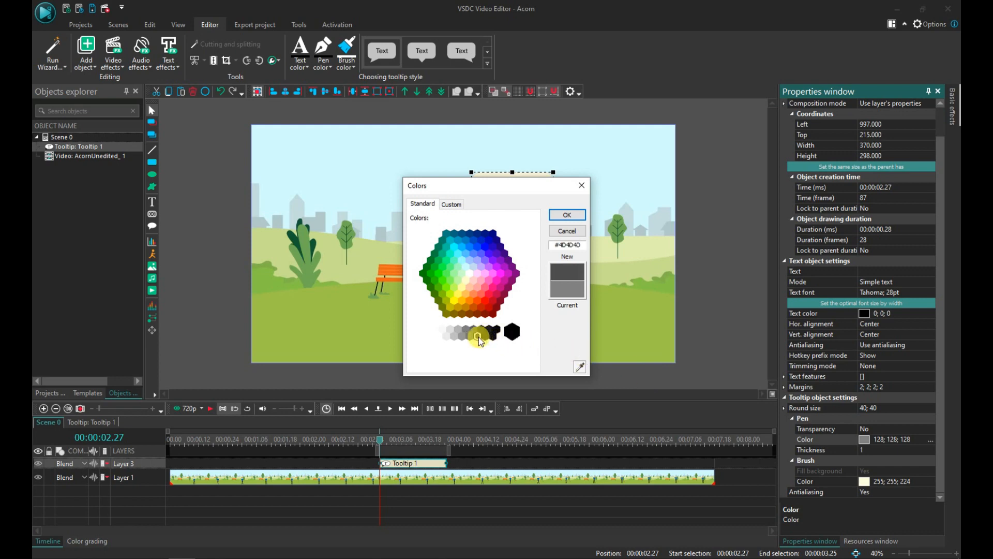
pyautogui.click(566, 215)
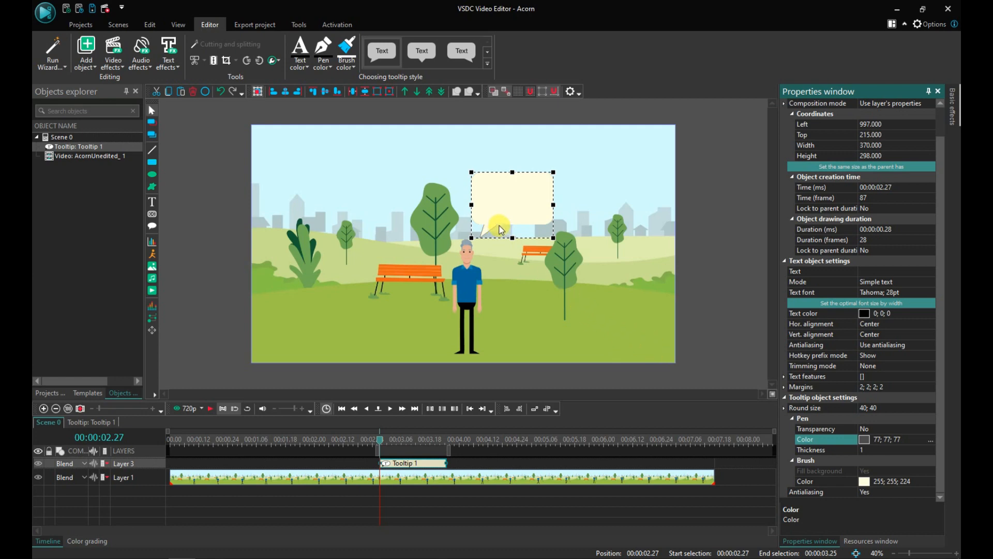
# Step: Increase the tooltip's pen thickness to 9
pyautogui.moveTo(488, 234)
pyautogui.mouseDown()
pyautogui.moveTo(481, 229)
pyautogui.moveTo(484, 241)
pyautogui.mouseUp()
pyautogui.click(820, 450)
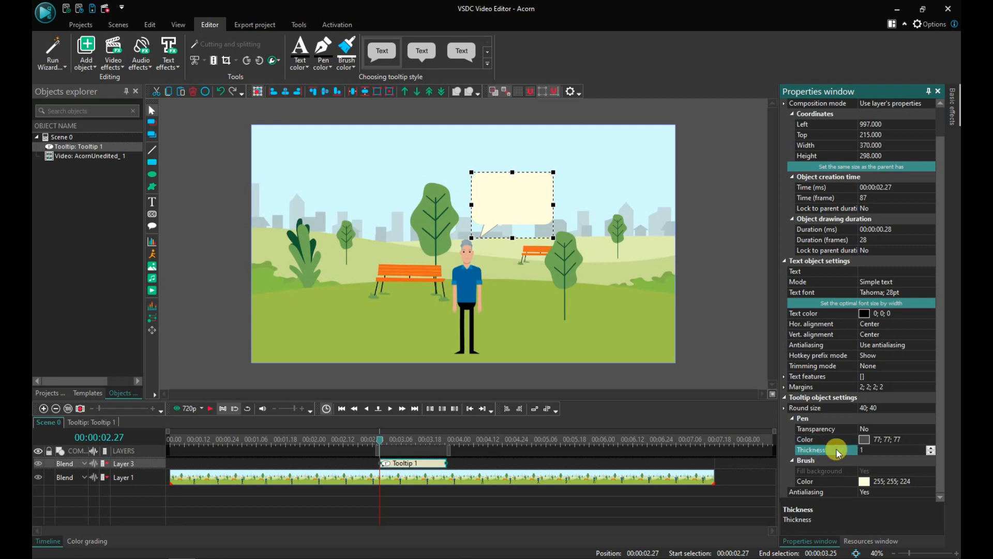
pyautogui.click(931, 447)
pyautogui.click(931, 448)
pyautogui.click(931, 447)
pyautogui.click(931, 448)
pyautogui.click(931, 447)
pyautogui.click(931, 448)
pyautogui.click(931, 447)
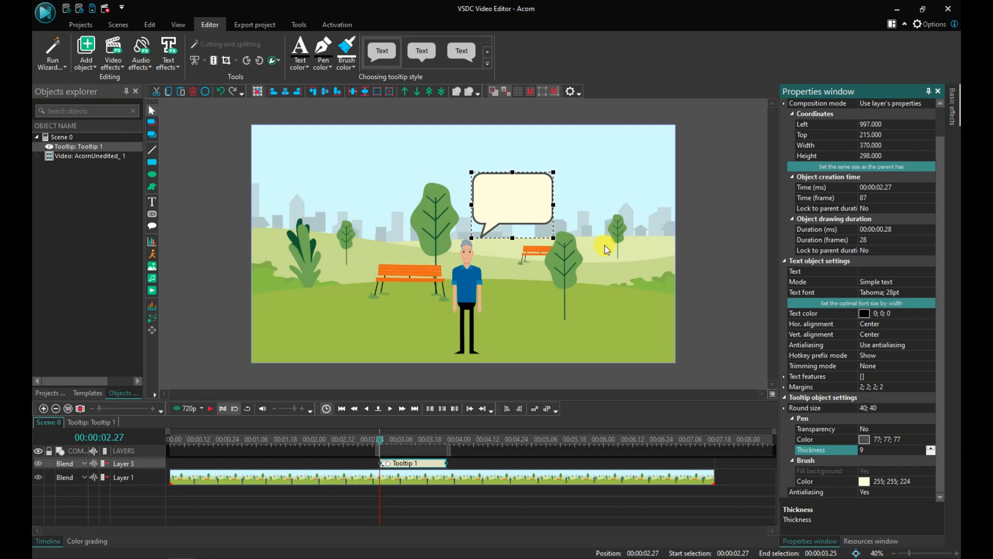
# Step: Stretch the tooltip bubble's top edge upward to a height of about 340
pyautogui.click(615, 237)
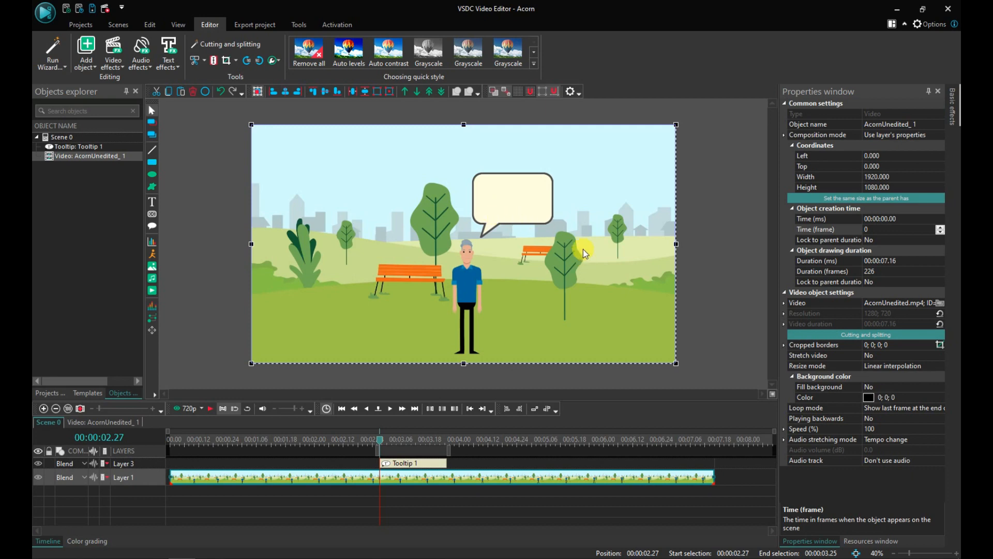
pyautogui.click(507, 196)
pyautogui.moveTo(512, 172); pyautogui.dragTo(512, 163)
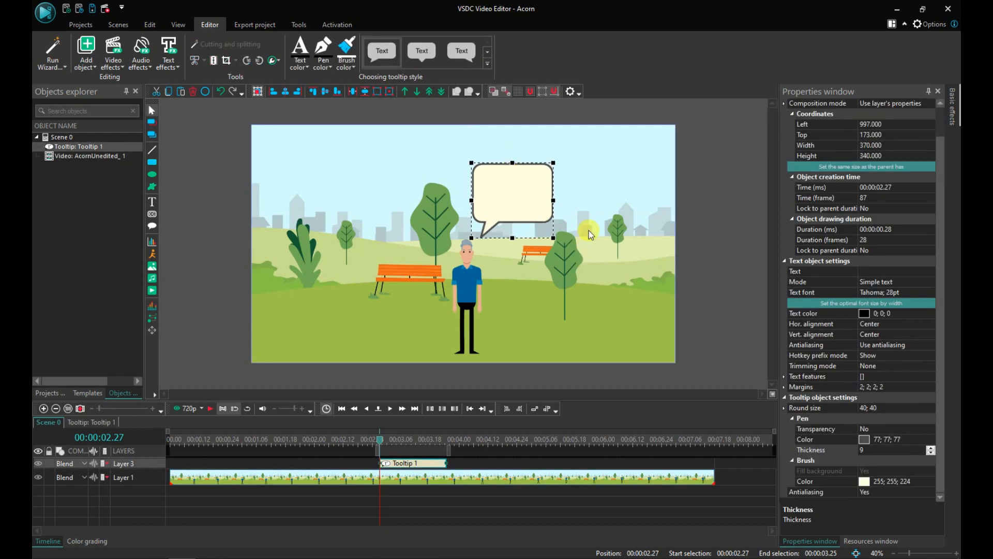
# Step: Try setting the tooltip's pen transparency to Yes, then revert it to No
pyautogui.click(632, 299)
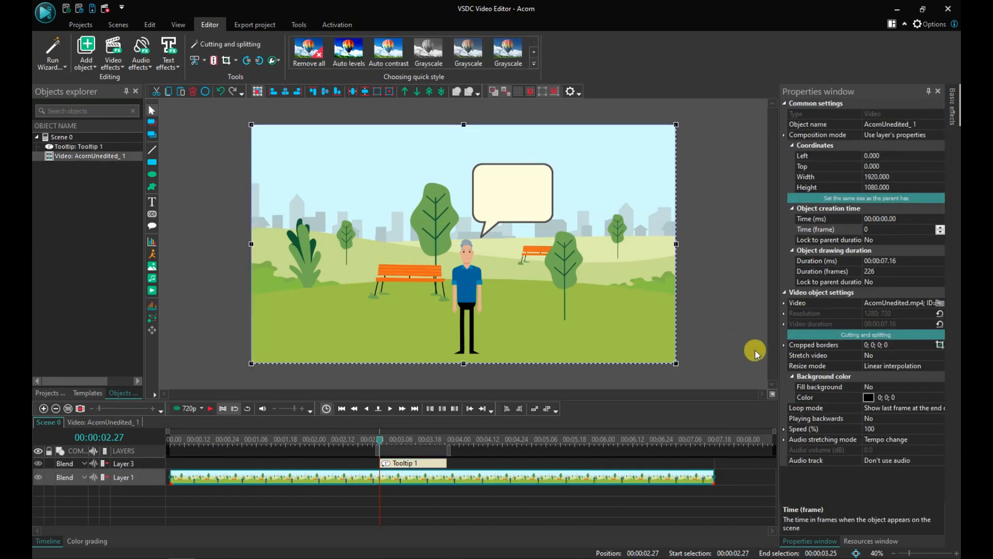
pyautogui.click(543, 205)
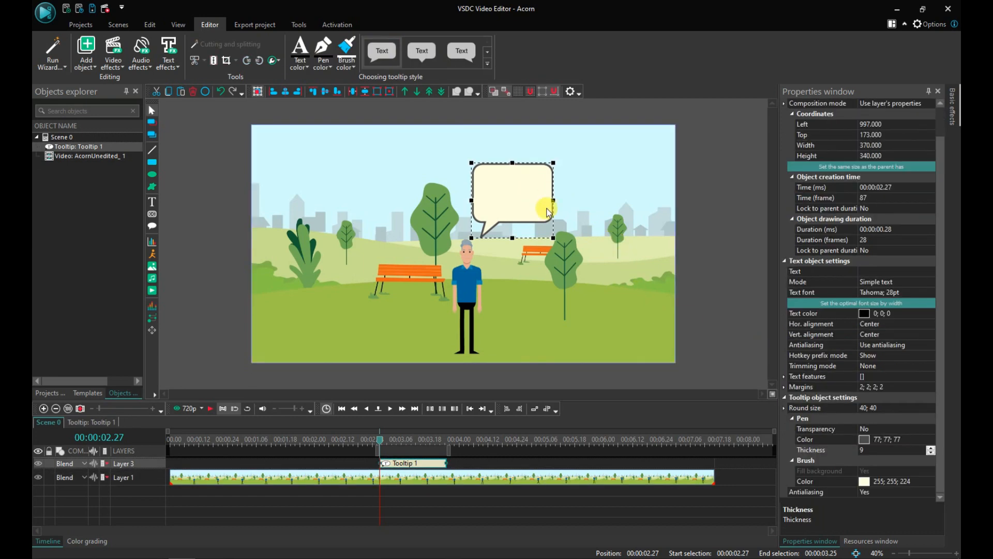
pyautogui.click(825, 429)
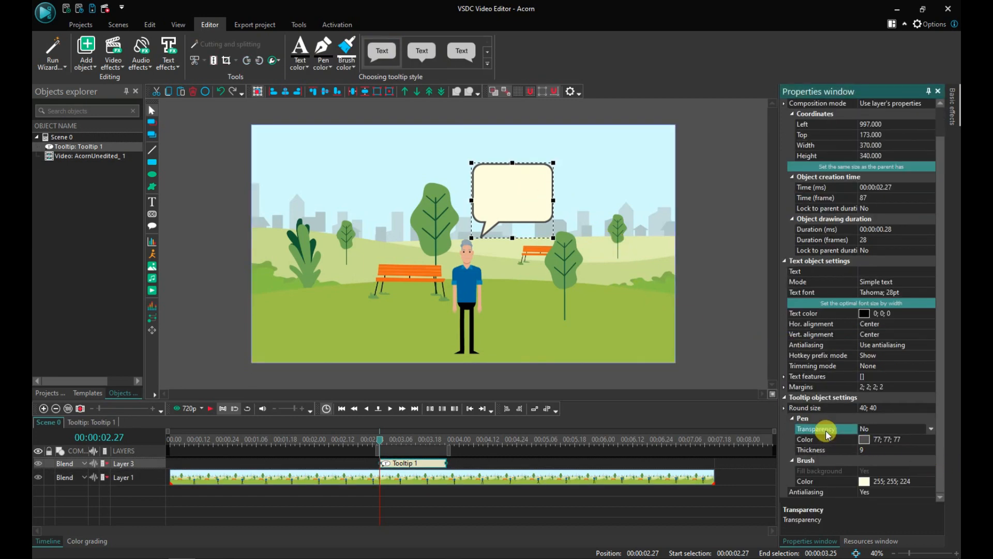
pyautogui.click(931, 428)
pyautogui.click(868, 440)
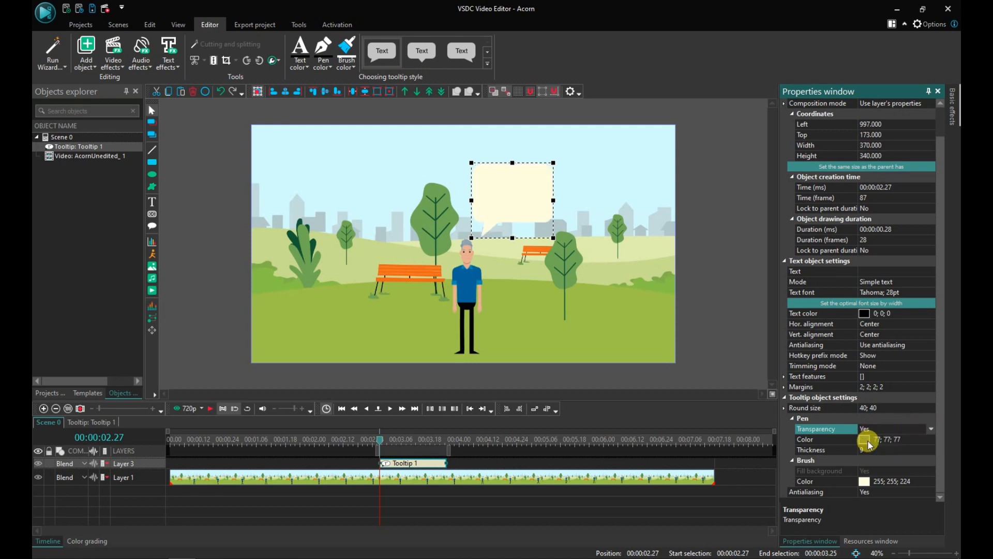
pyautogui.doubleClick(834, 434)
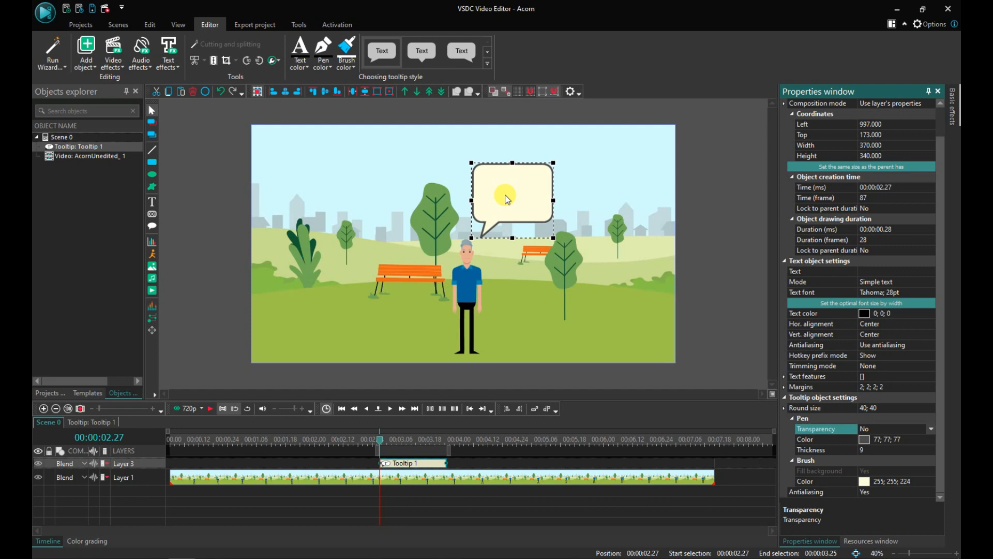
# Step: Set the tooltip's brush fill colour to yellow, 255; 255; 0
pyautogui.click(828, 482)
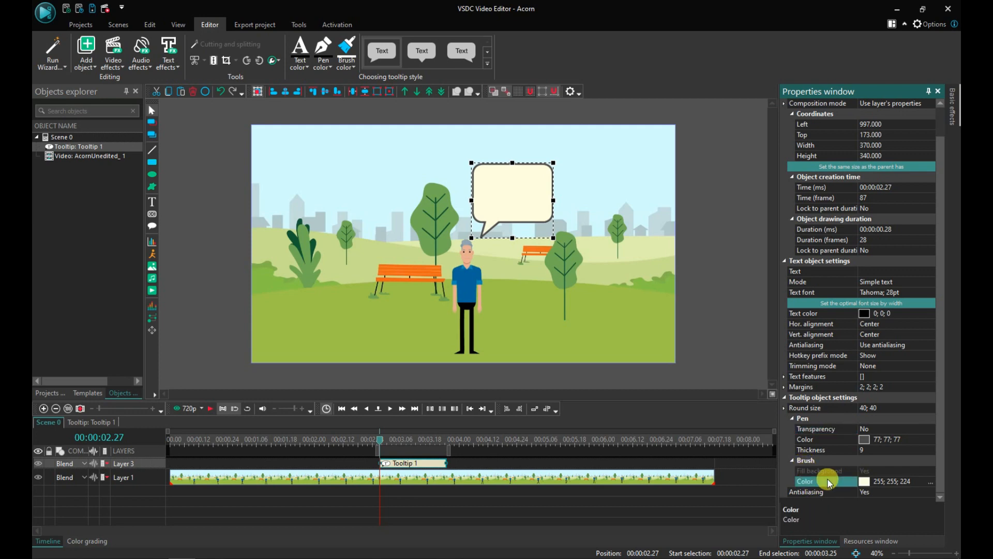
pyautogui.click(928, 482)
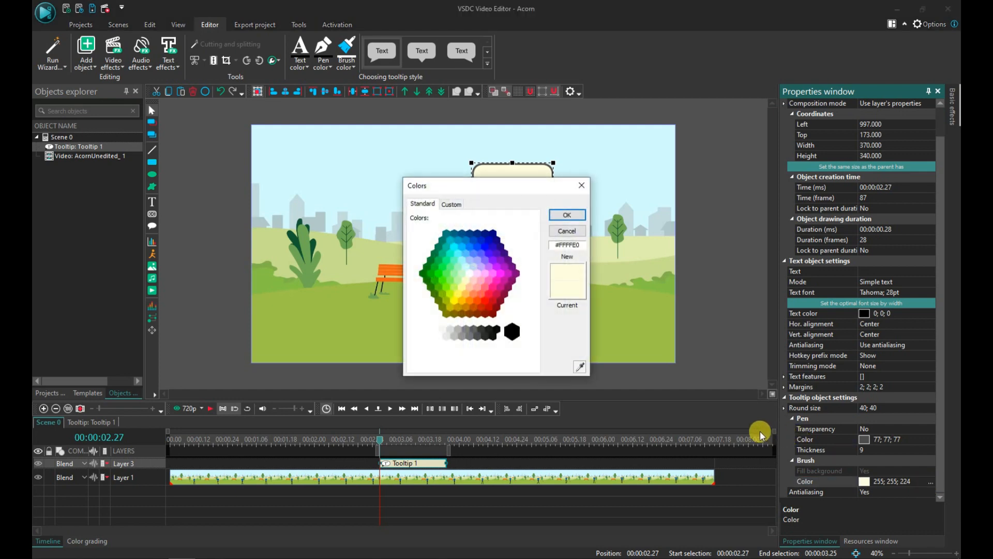
pyautogui.click(455, 299)
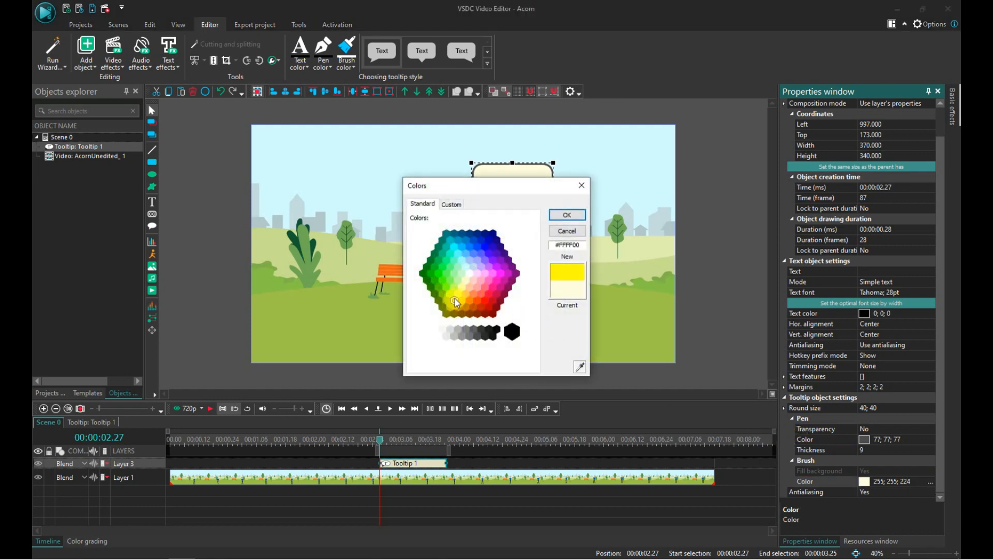
pyautogui.click(458, 294)
pyautogui.click(453, 301)
pyautogui.click(571, 215)
pyautogui.click(569, 215)
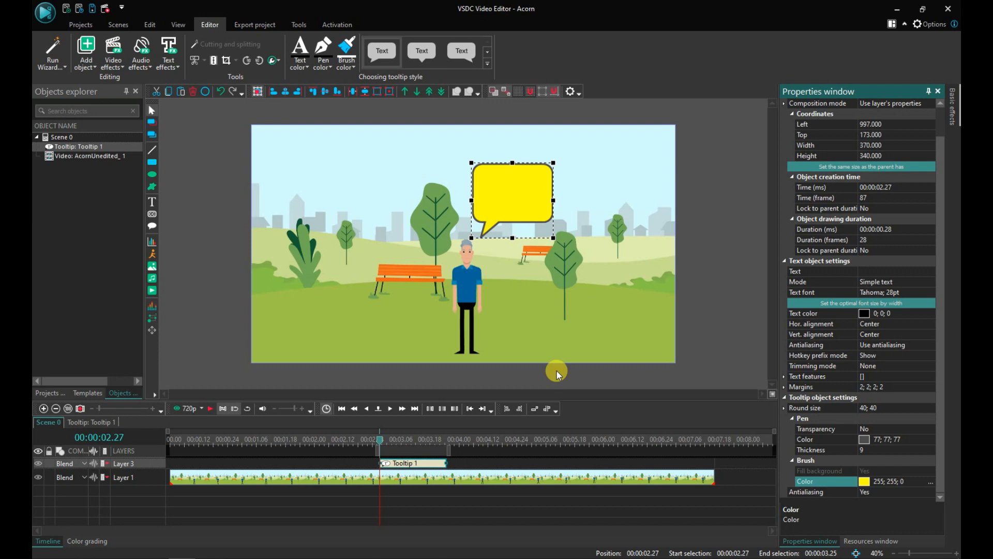
pyautogui.click(689, 313)
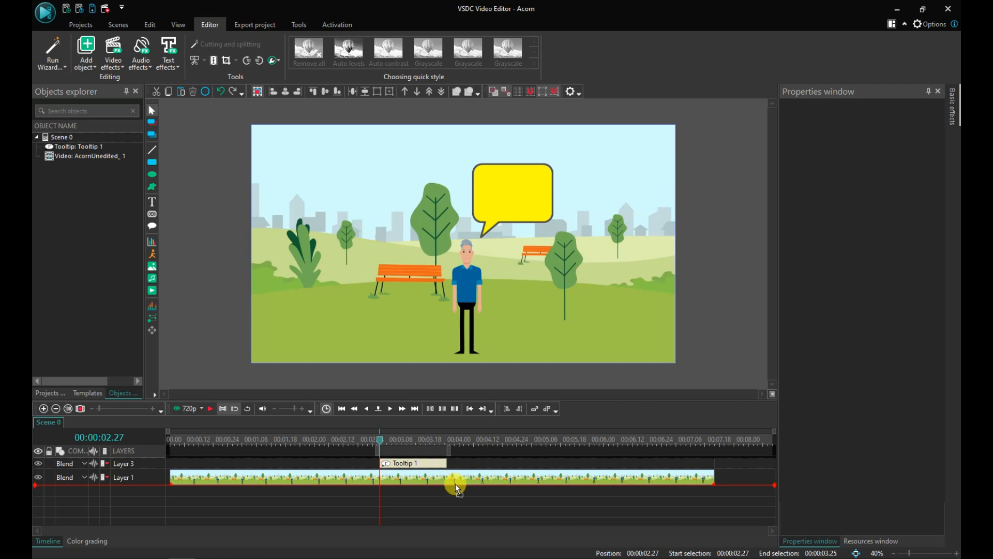
# Step: Add the acorn.png image to the scene on a new layer at the playhead
pyautogui.moveTo(464, 489); pyautogui.dragTo(468, 474)
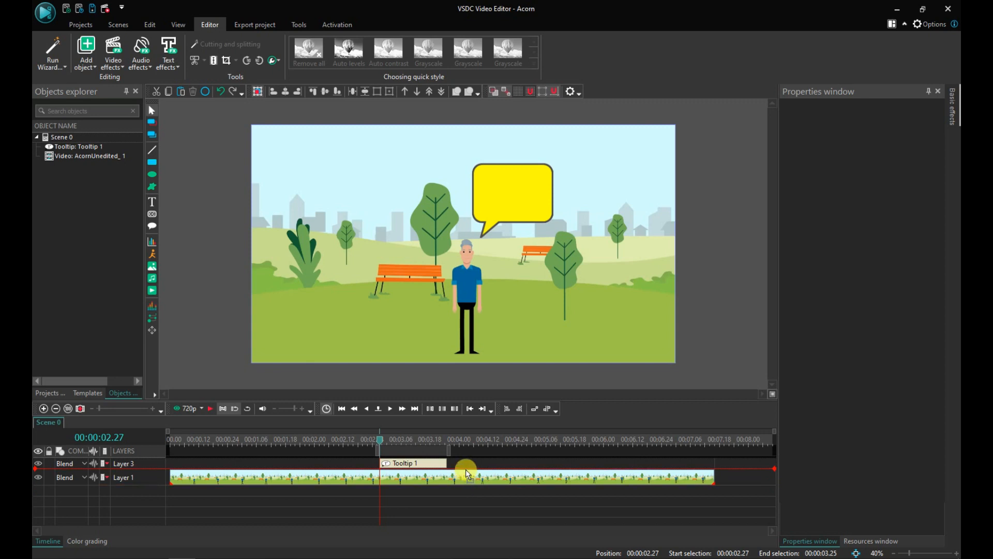
pyautogui.moveTo(468, 473)
pyautogui.mouseDown()
pyautogui.moveTo(470, 459)
pyautogui.moveTo(470, 485)
pyautogui.mouseUp()
pyautogui.moveTo(465, 461); pyautogui.dragTo(465, 460)
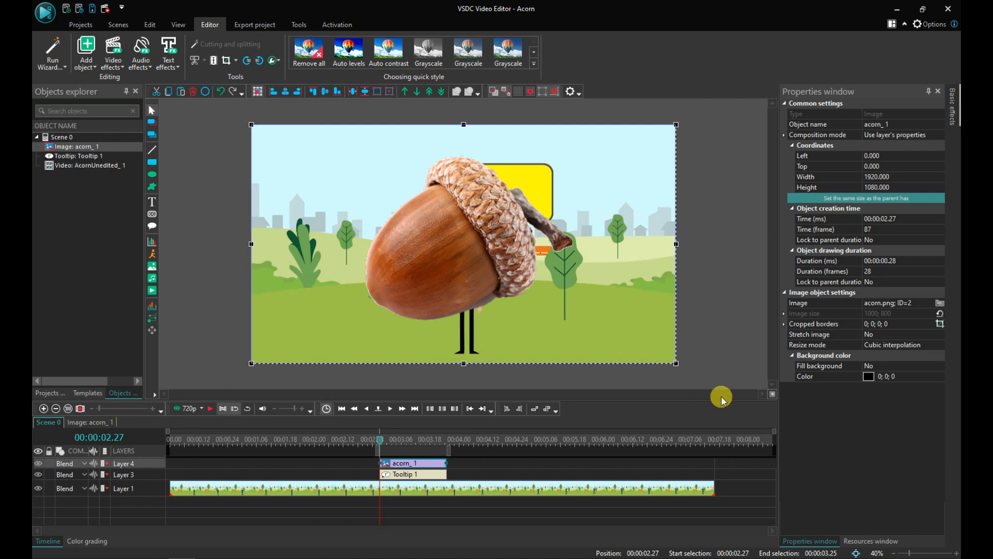
# Step: Scale the acorn image down to about 460 × 263 and place it inside the speech bubble
pyautogui.moveTo(673, 363); pyautogui.dragTo(532, 195)
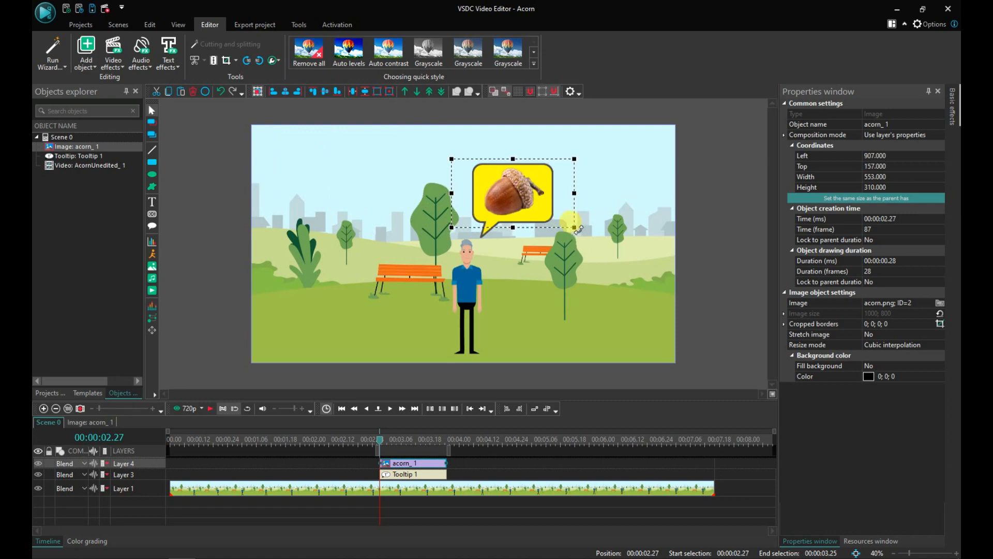
pyautogui.moveTo(573, 226); pyautogui.dragTo(554, 216)
pyautogui.moveTo(508, 191); pyautogui.dragTo(518, 199)
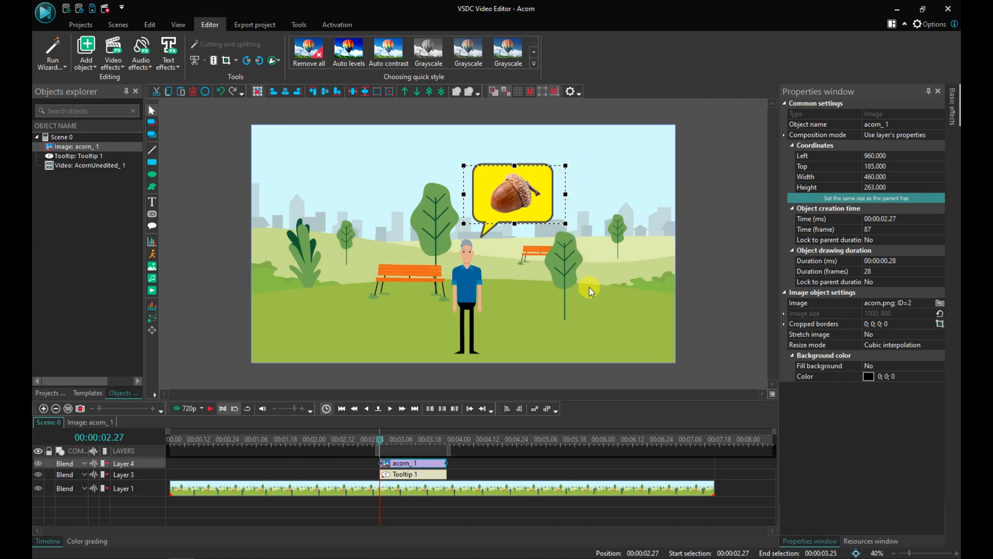
pyautogui.click(604, 312)
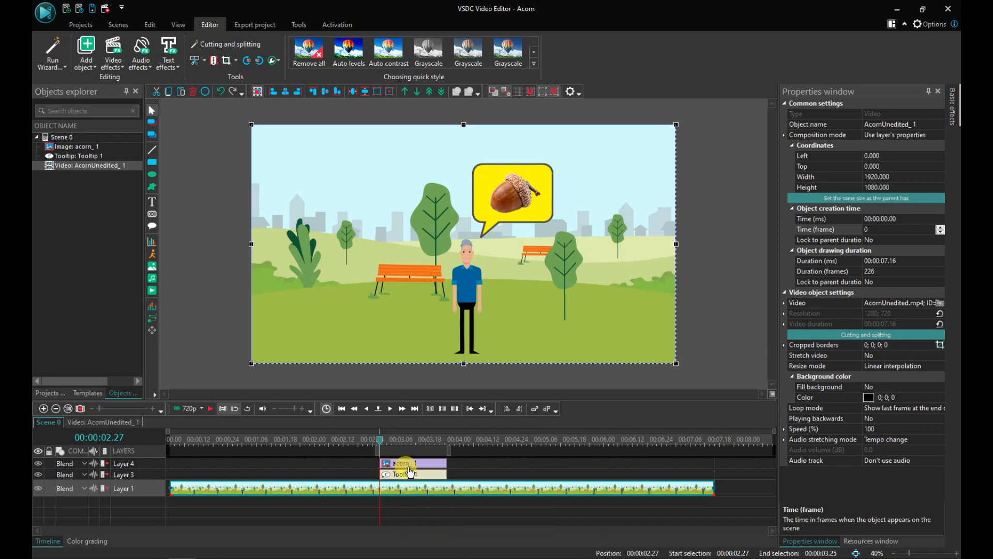
# Step: Move the acorn clip onto a new layer below the video layer
pyautogui.moveTo(409, 469)
pyautogui.click(465, 436)
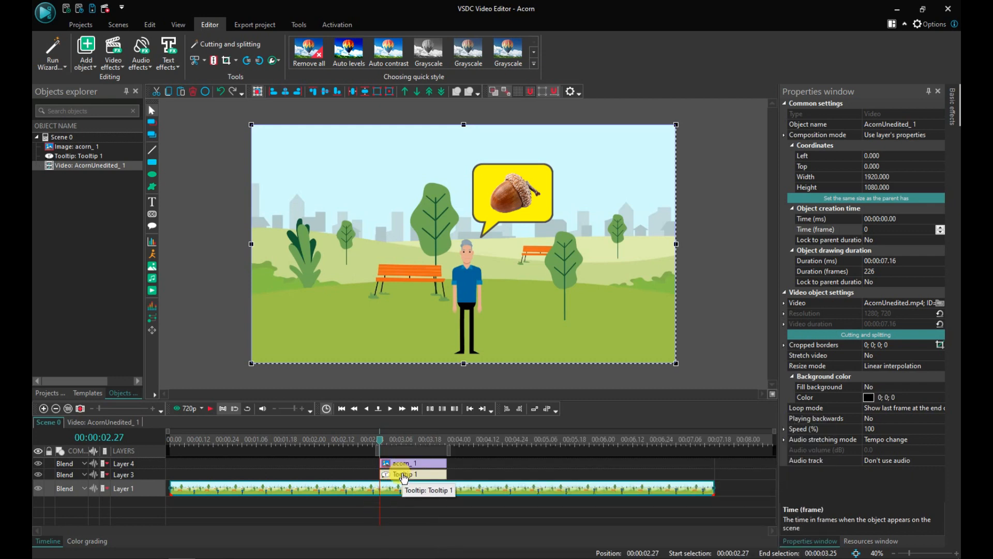
pyautogui.moveTo(407, 463); pyautogui.dragTo(408, 503)
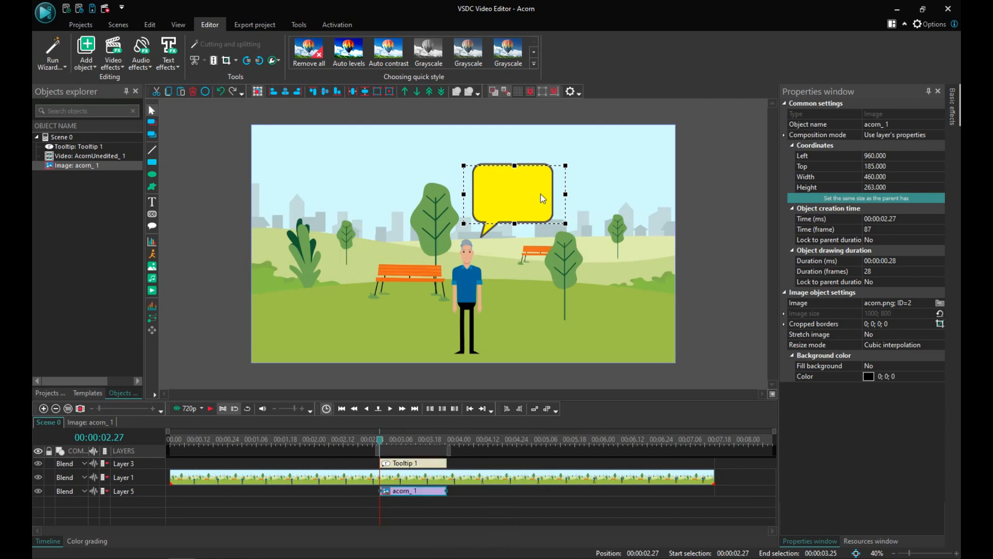
# Step: Temporarily hide and re-show the tooltip and video layers to check the acorn image beneath them
pyautogui.moveTo(438, 498)
pyautogui.click(38, 463)
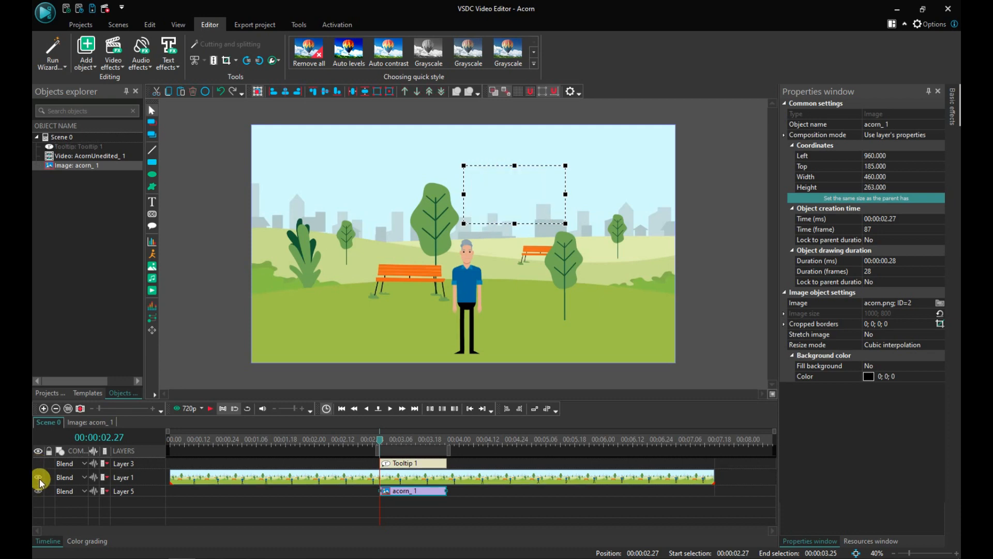
pyautogui.click(38, 477)
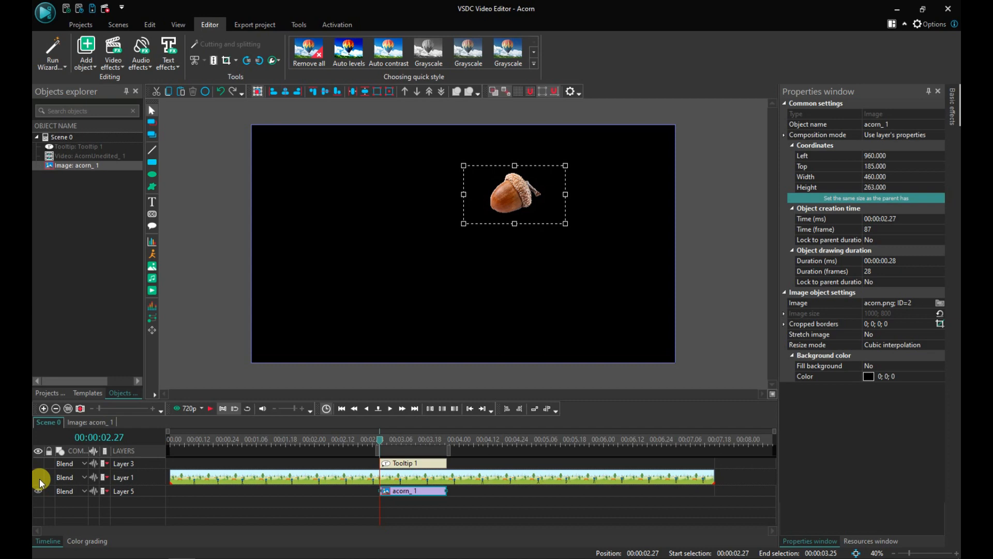
pyautogui.click(39, 477)
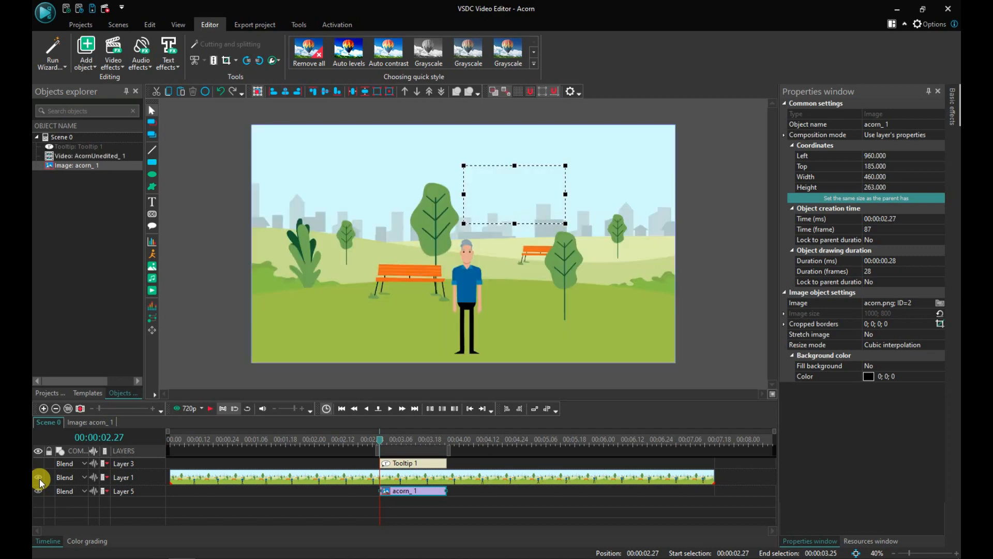
pyautogui.click(38, 465)
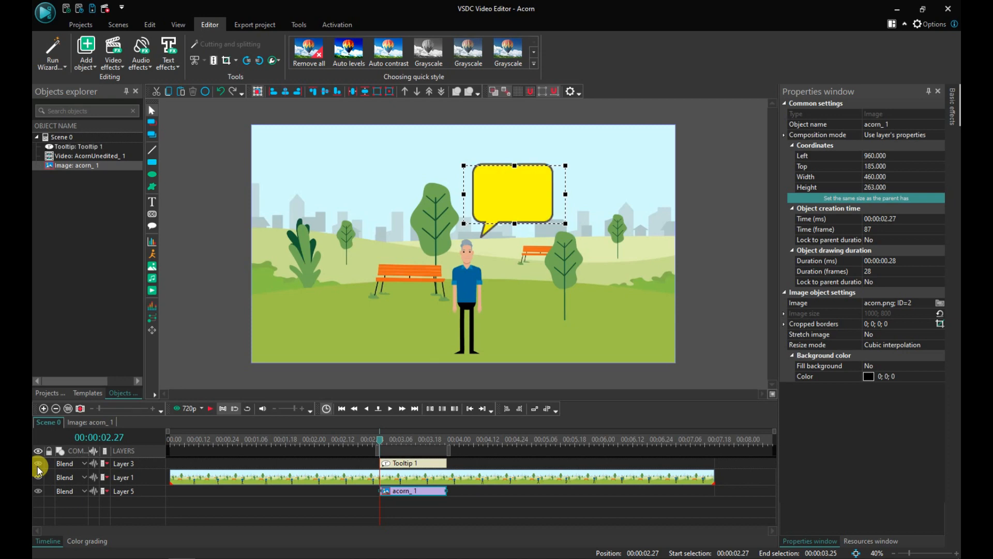
# Step: Add a new top layer and move the acorn clip onto it, above the tooltip
pyautogui.click(407, 500)
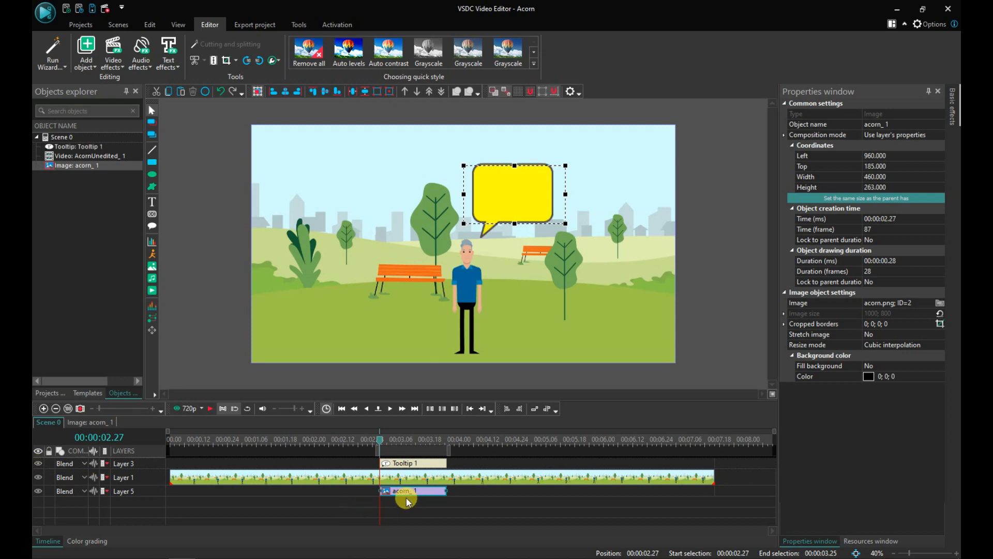
pyautogui.moveTo(405, 495)
pyautogui.mouseDown()
pyautogui.moveTo(406, 450)
pyautogui.moveTo(389, 494)
pyautogui.moveTo(398, 492)
pyautogui.mouseUp()
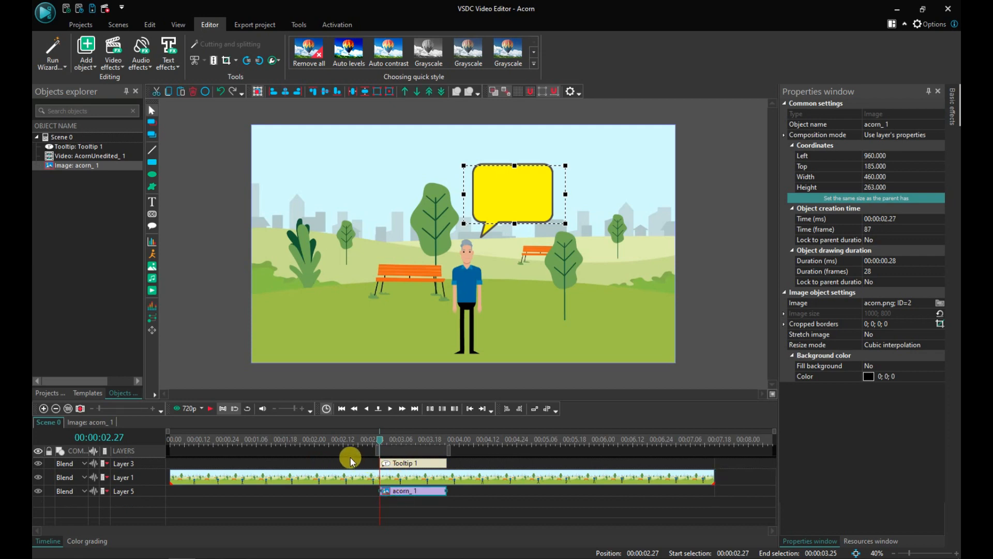
pyautogui.rightClick(462, 462)
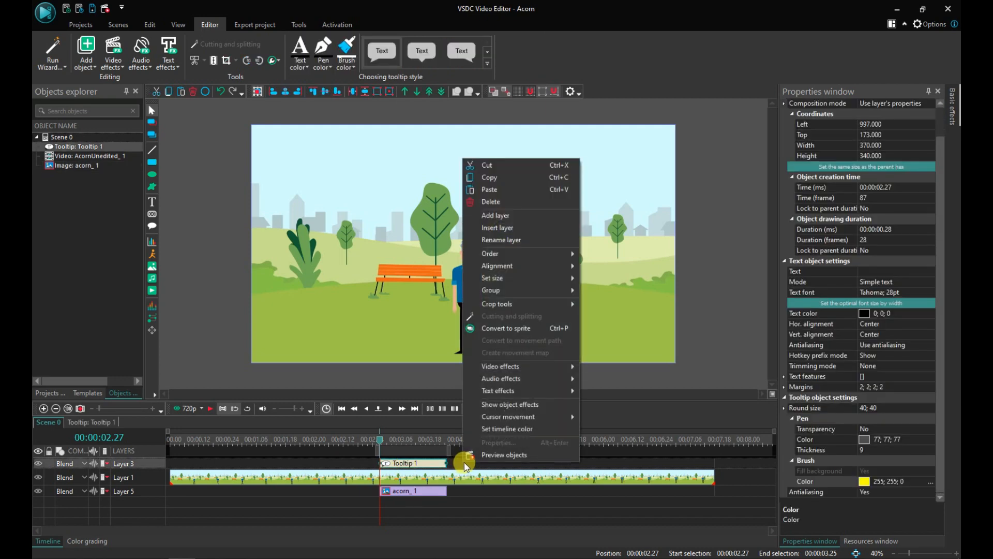
pyautogui.click(551, 221)
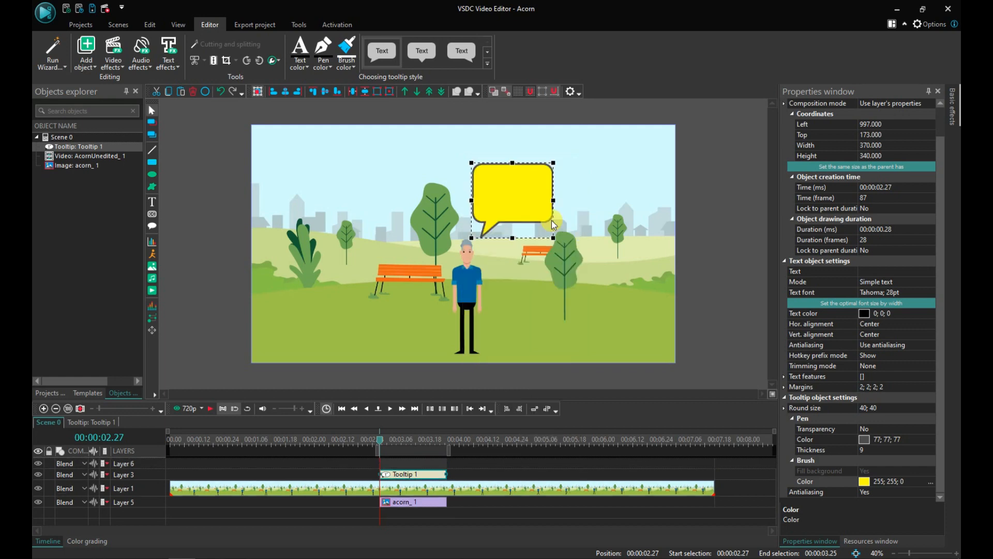
pyautogui.moveTo(399, 501); pyautogui.dragTo(403, 471)
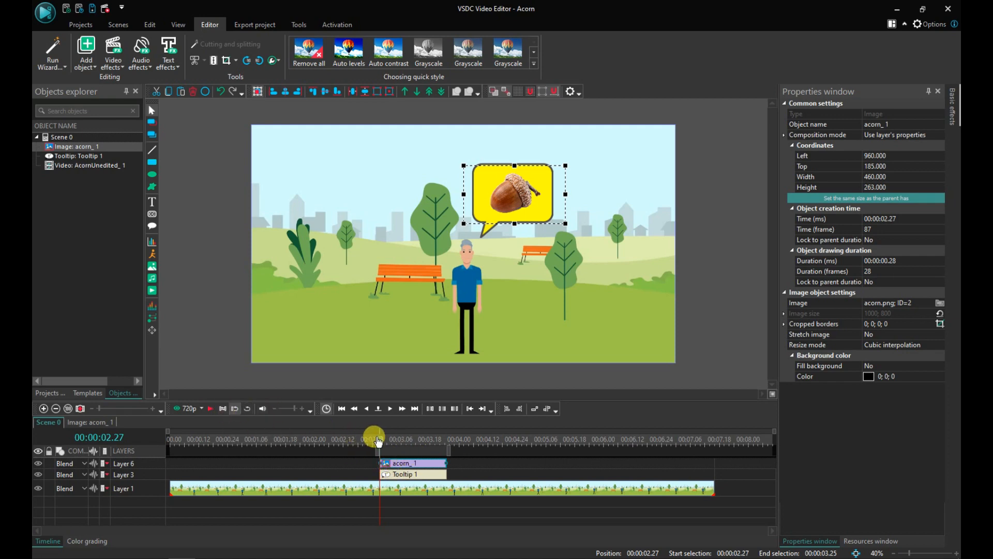
# Step: Return the playhead to the start and play the scene preview
pyautogui.click(164, 432)
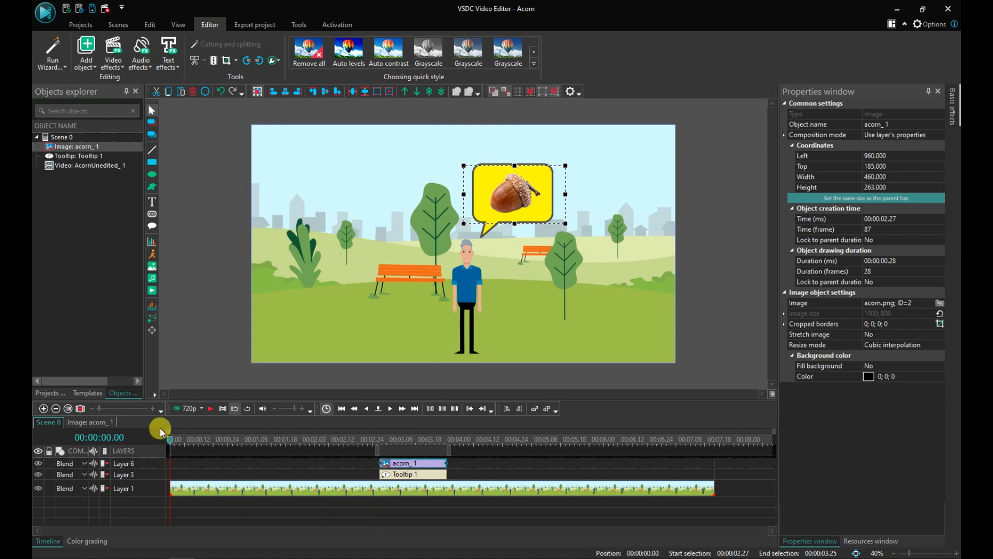
pyautogui.click(209, 408)
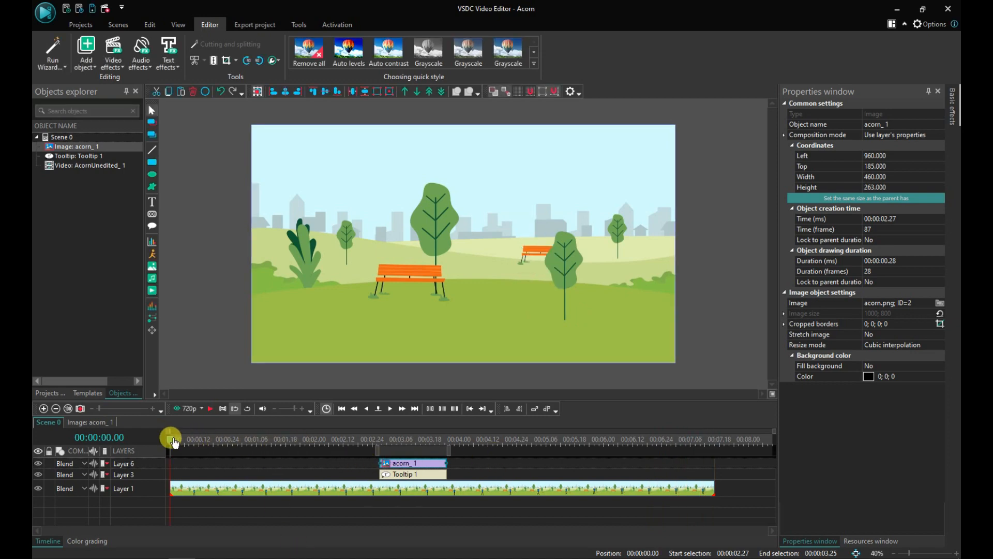
# Step: Scrub the timeline through the tooltip section to check the bubble and acorn, then return the playhead to the start
pyautogui.click(339, 459)
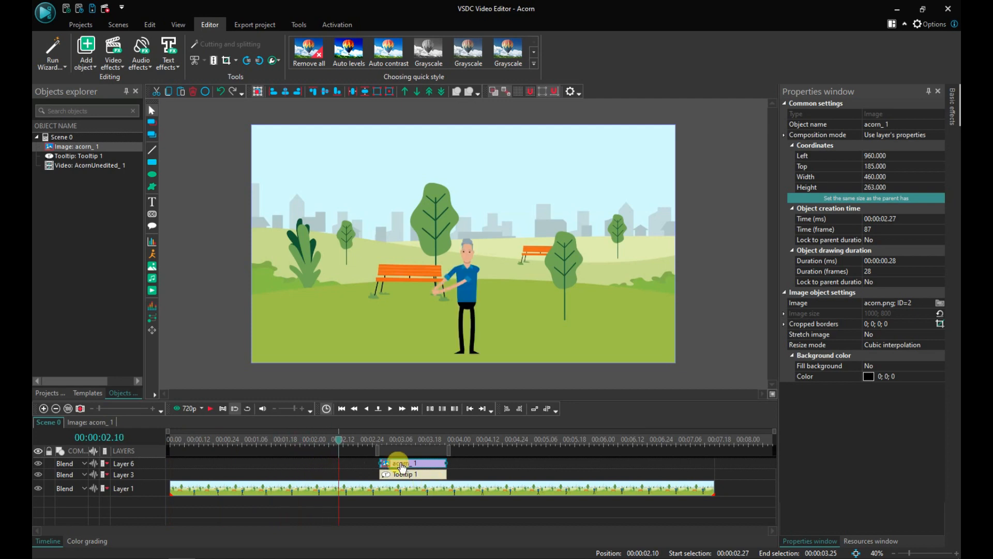
pyautogui.moveTo(340, 439); pyautogui.dragTo(397, 445)
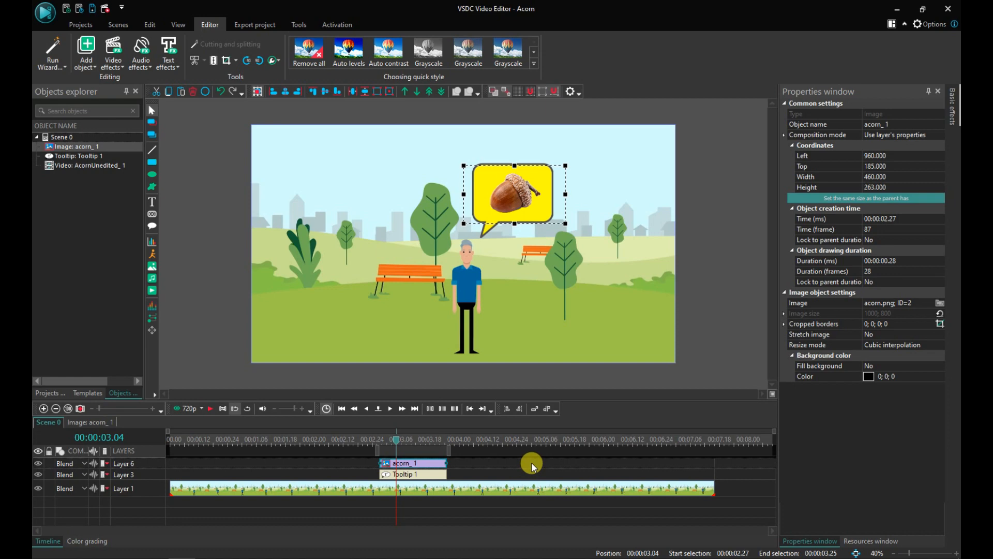
pyautogui.click(172, 446)
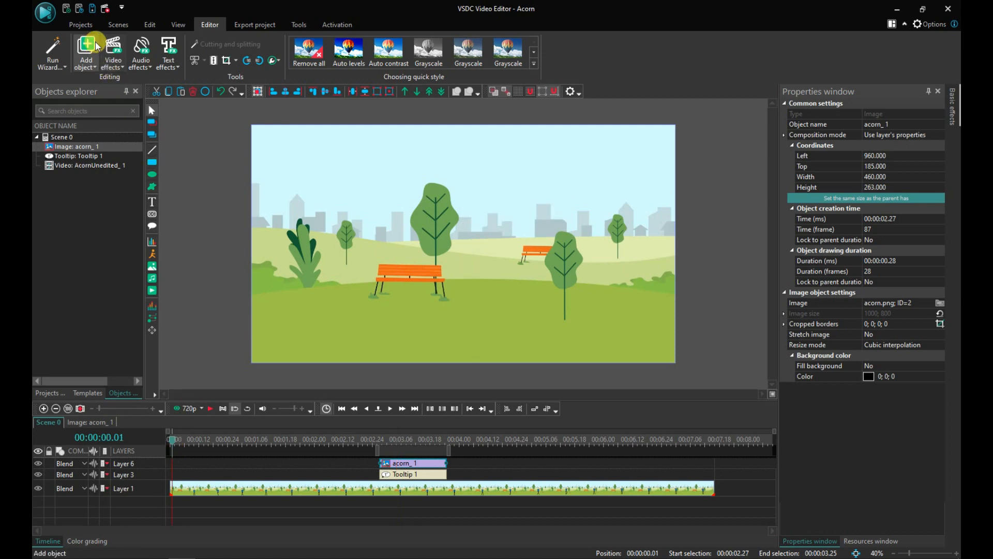
# Step: Play the scene preview in its separate player window and close the player
pyautogui.click(94, 10)
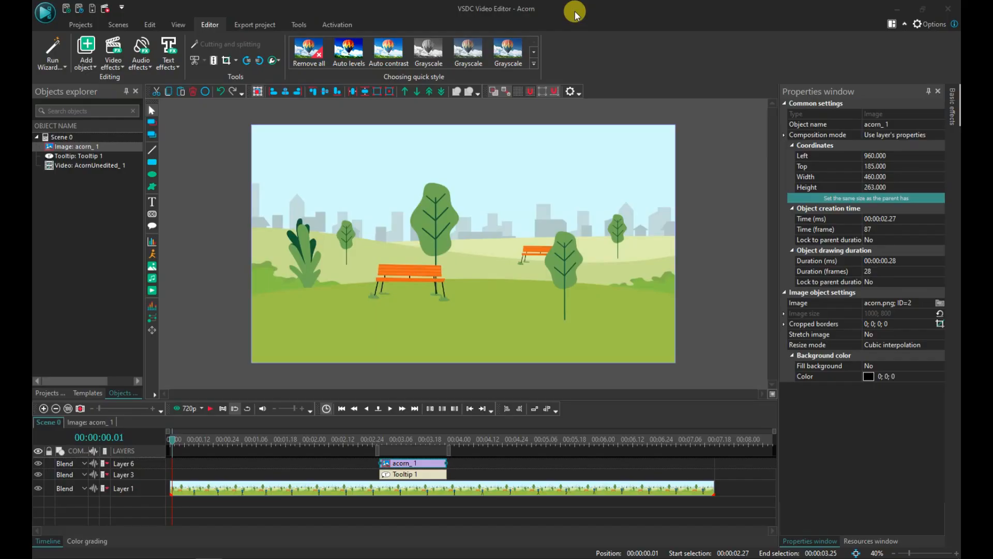
pyautogui.click(185, 411)
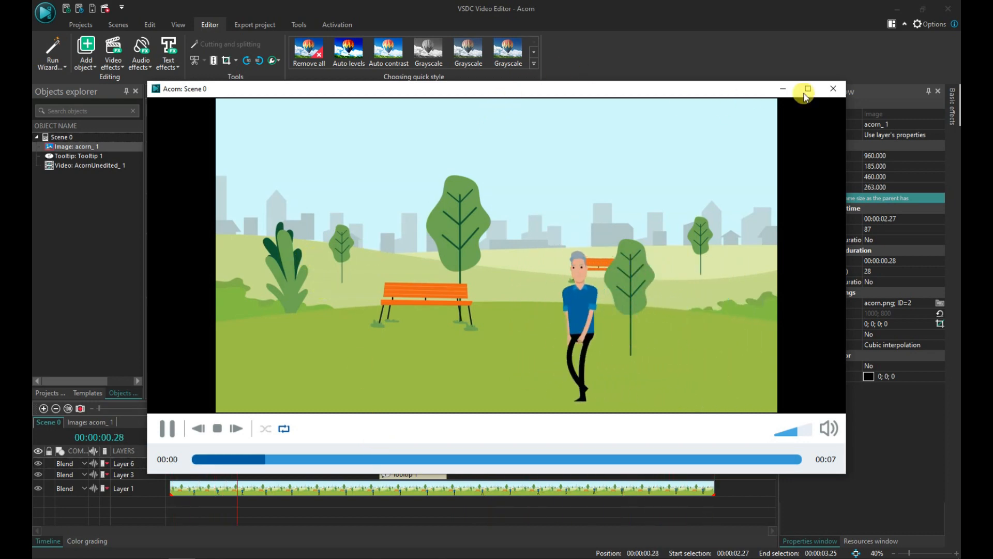
pyautogui.click(832, 90)
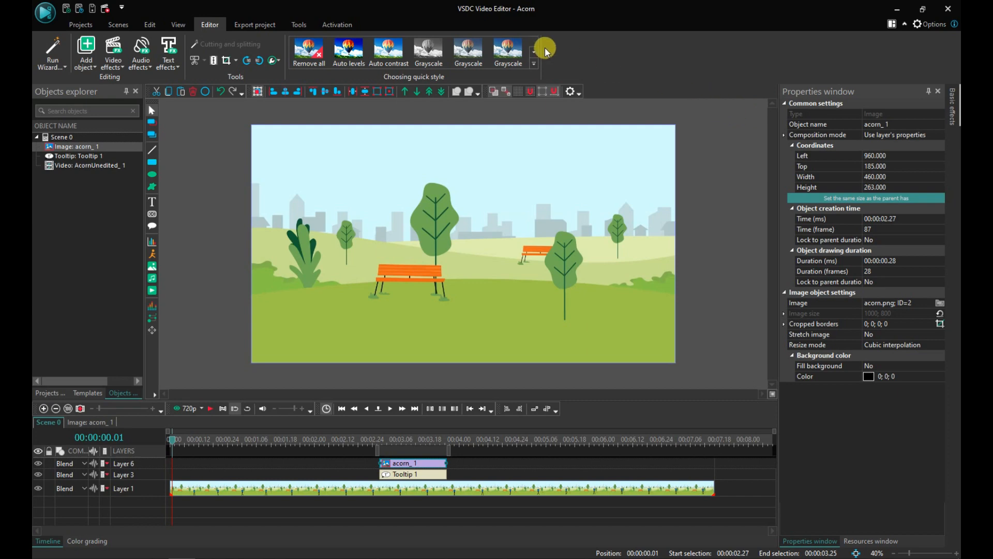
# Step: Open the export settings and choose the PC device with the MOV output format
pyautogui.click(264, 28)
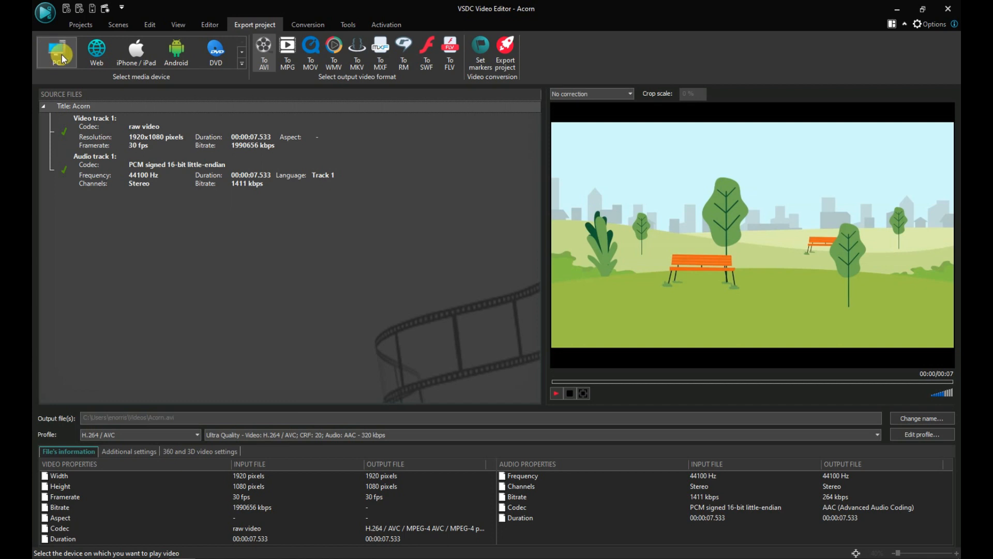
pyautogui.click(93, 55)
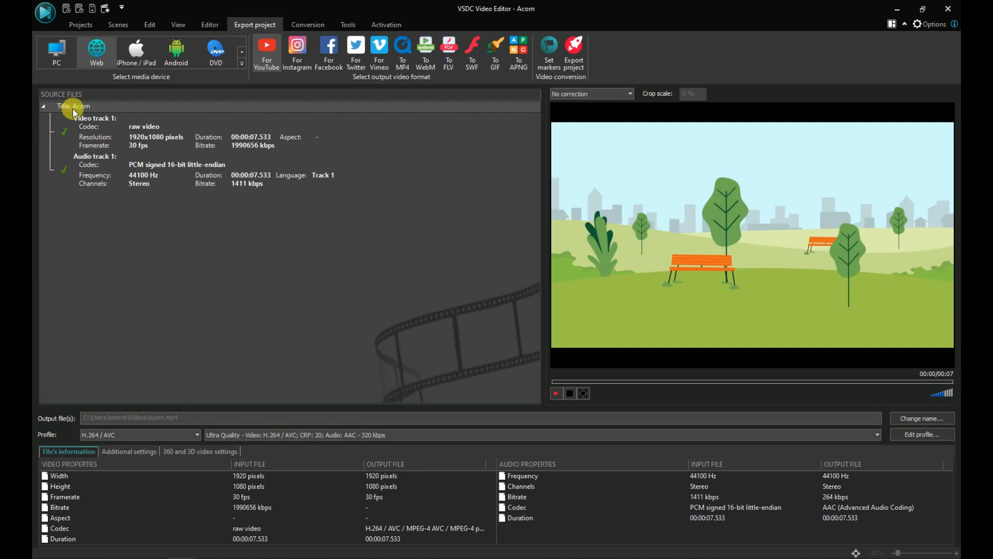
pyautogui.click(51, 49)
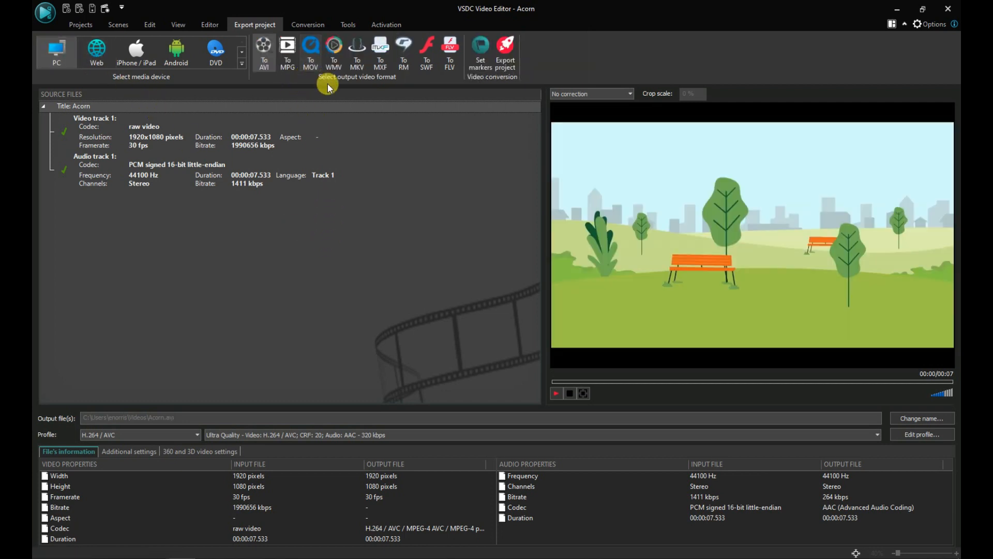
pyautogui.click(310, 51)
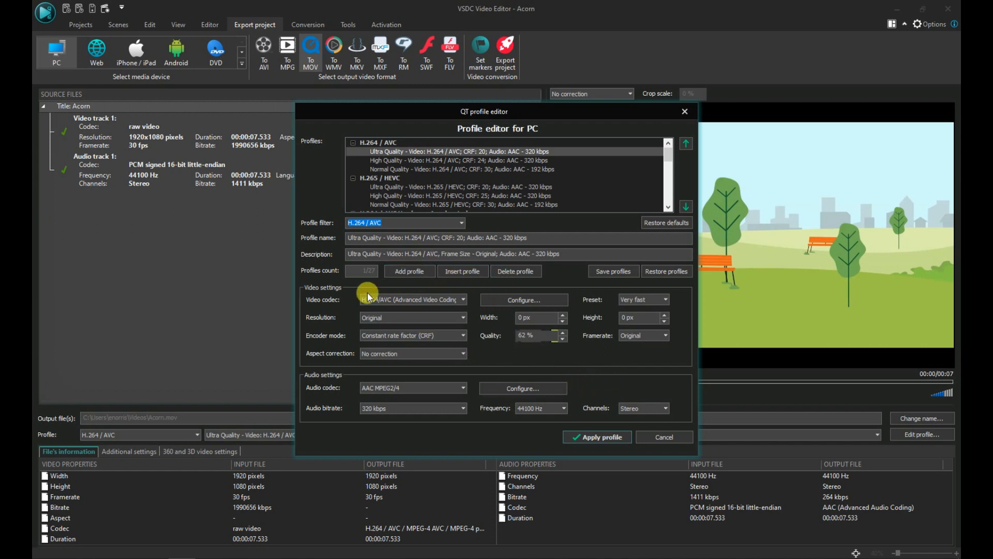
pyautogui.click(426, 300)
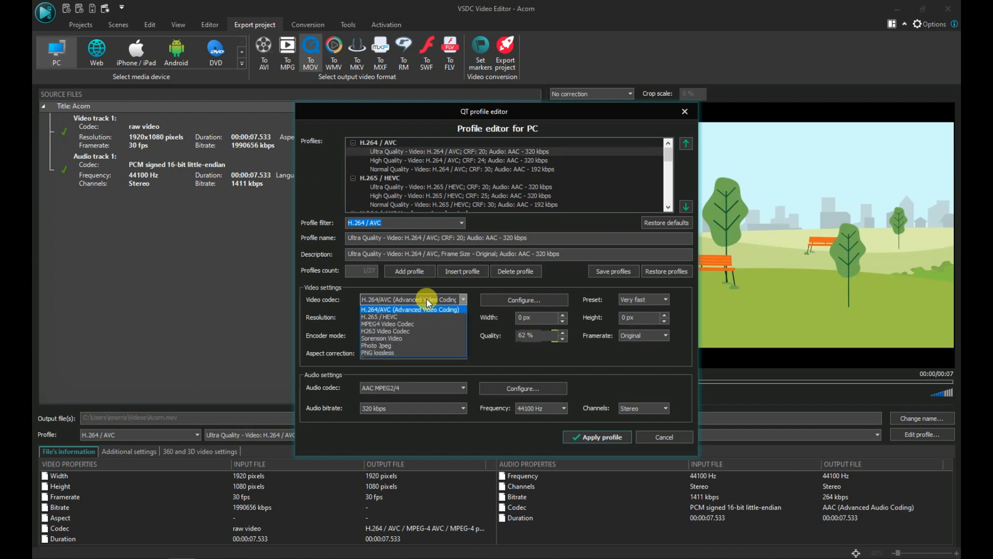
pyautogui.click(428, 309)
pyautogui.scroll(-1, 373, 392)
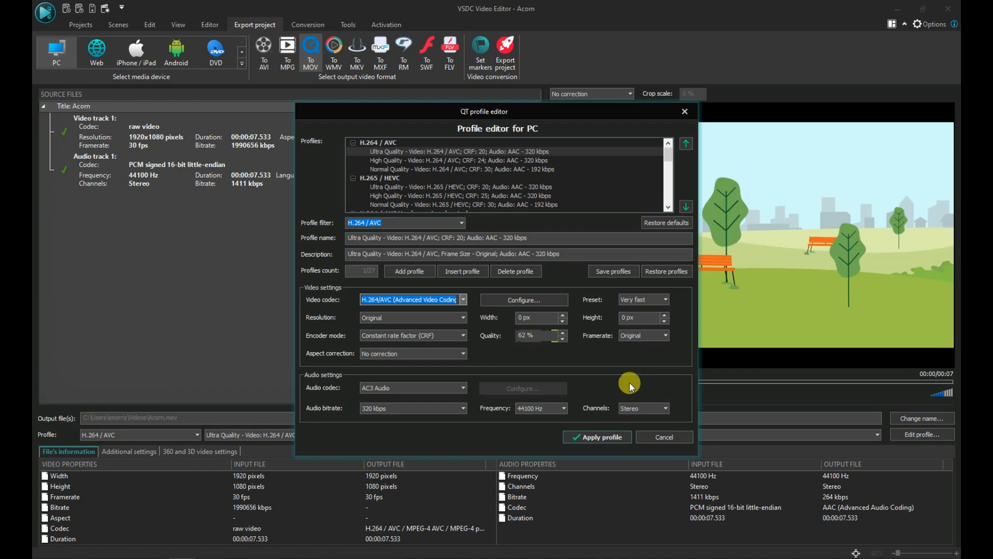
pyautogui.click(670, 437)
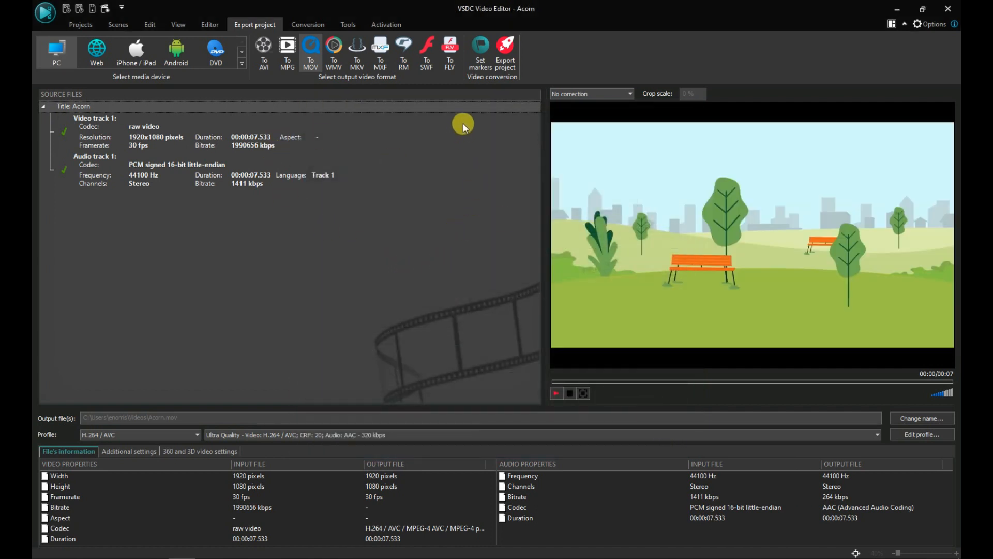
# Step: Export the project as a MOV video, acknowledge completion, and close the editor
pyautogui.click(506, 54)
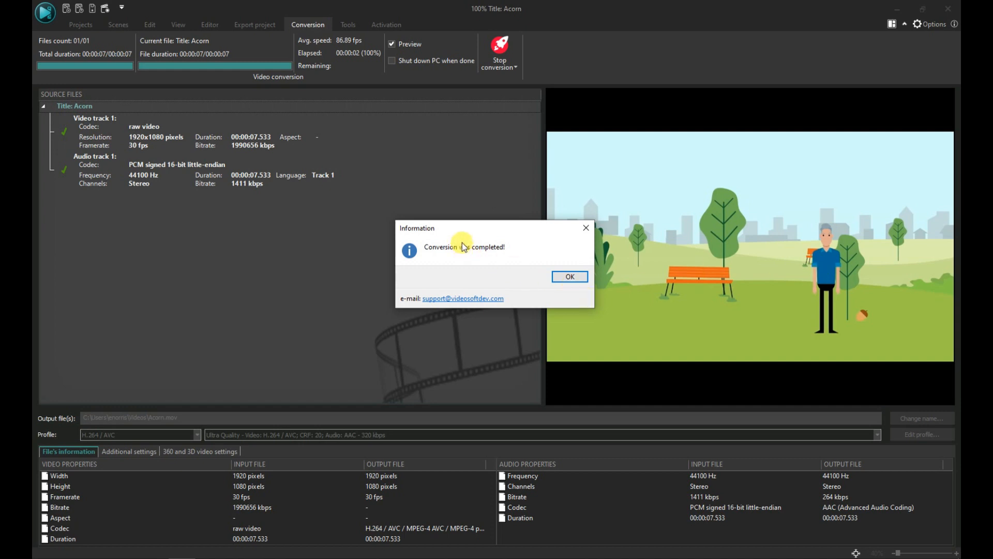
pyautogui.click(570, 280)
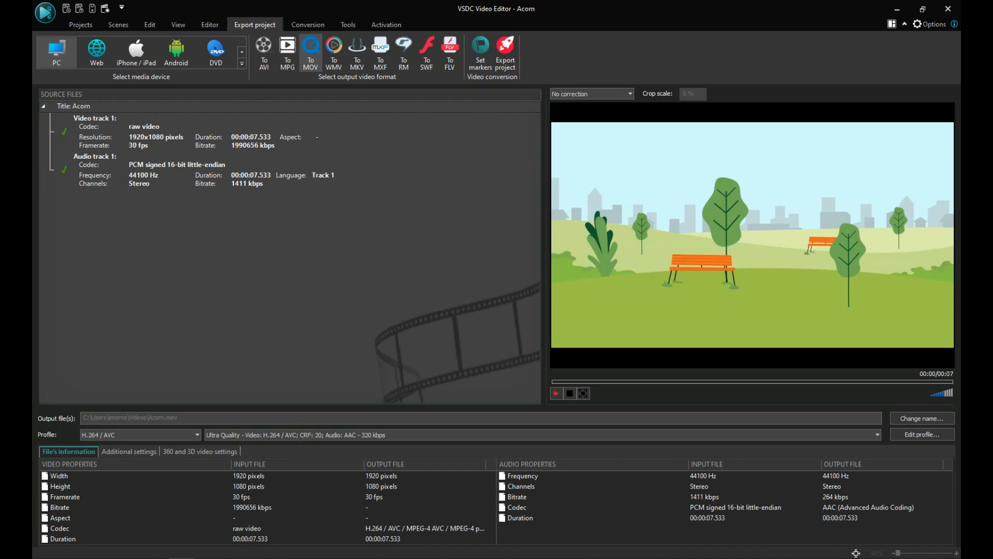
pyautogui.click(907, 8)
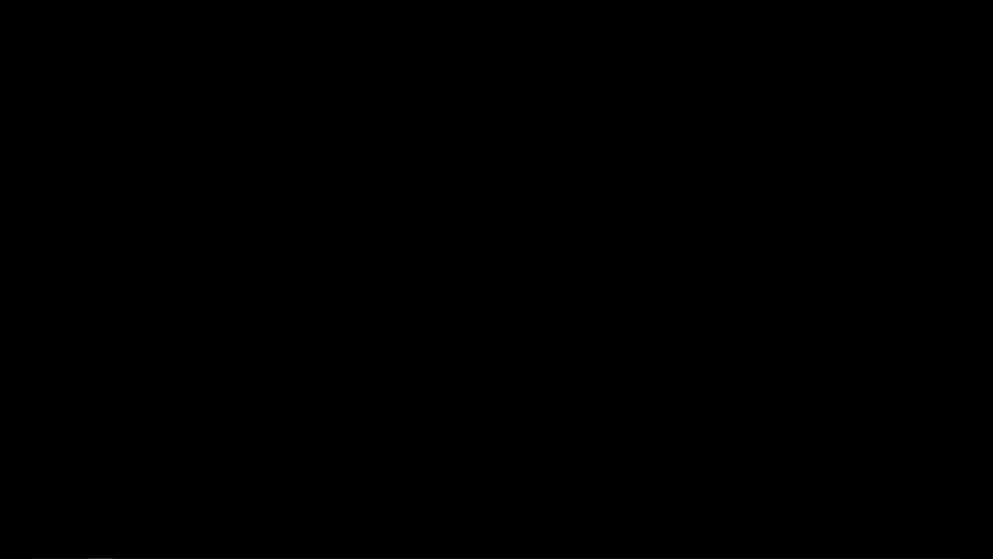